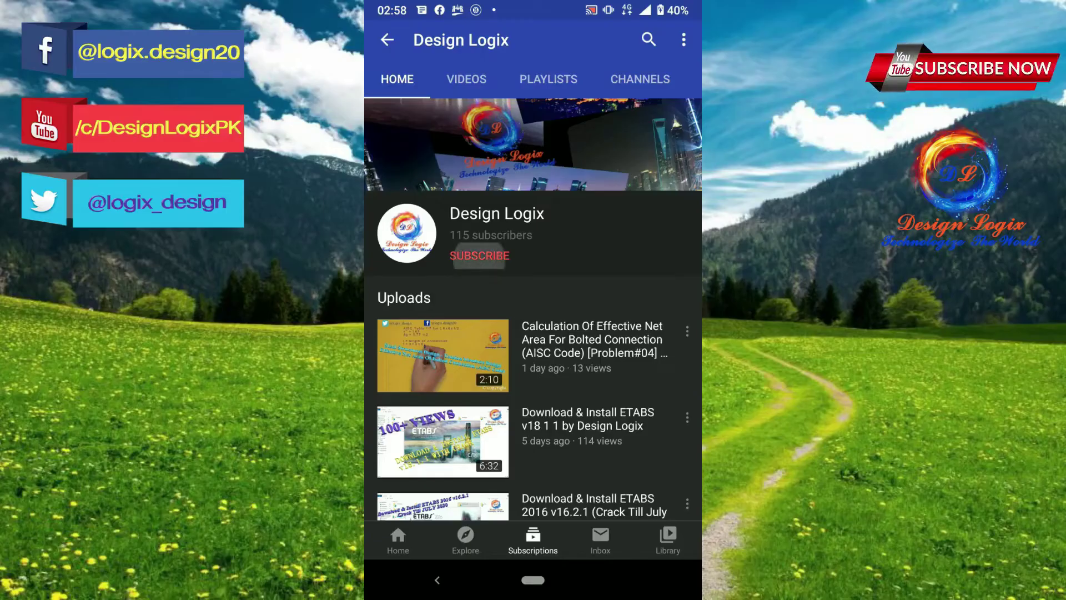
{"action": "left_click", "coordinate": [679, 248]}
{"action": "left_click", "coordinate": [584, 210]}
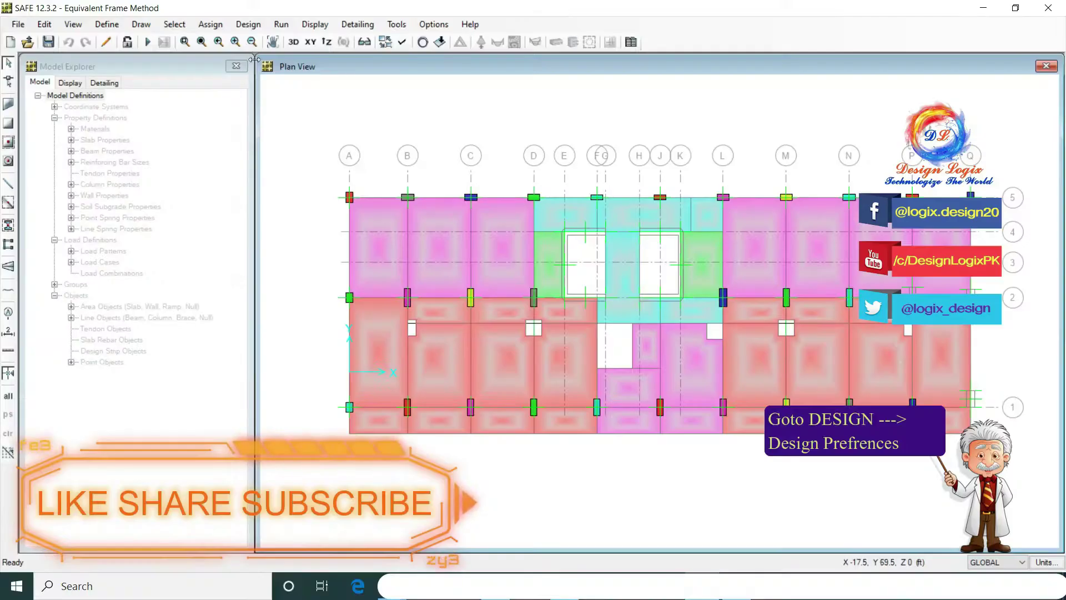
Step: In the design preferences, keep ACI 318-08 as the design code and set the preferred bar size for slabs to #4
{"action": "left_click", "coordinate": [249, 23]}
{"action": "left_click", "coordinate": [267, 40]}
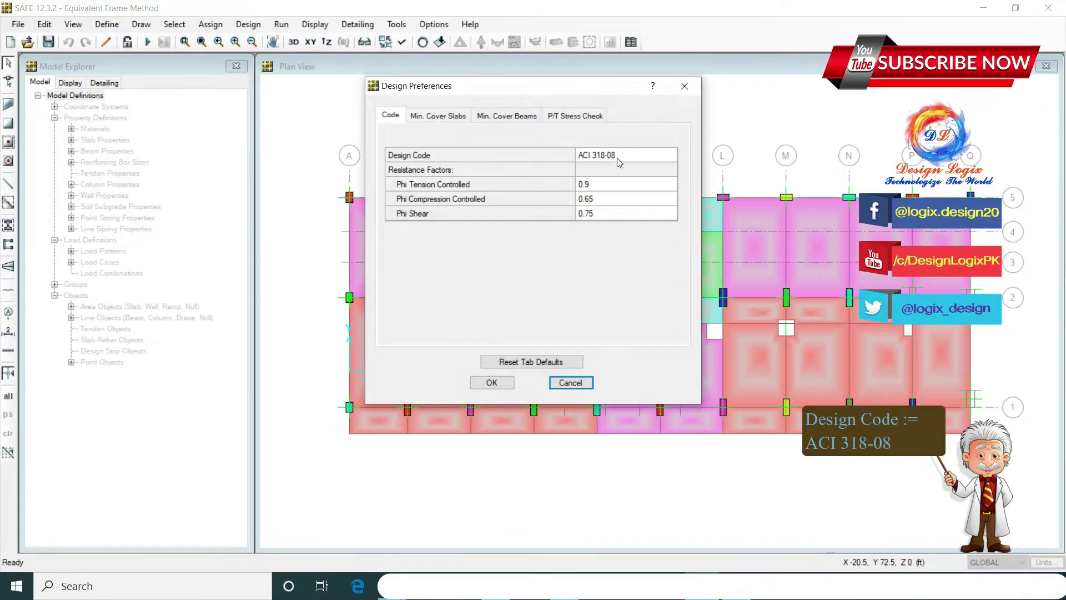
{"action": "left_click", "coordinate": [618, 158]}
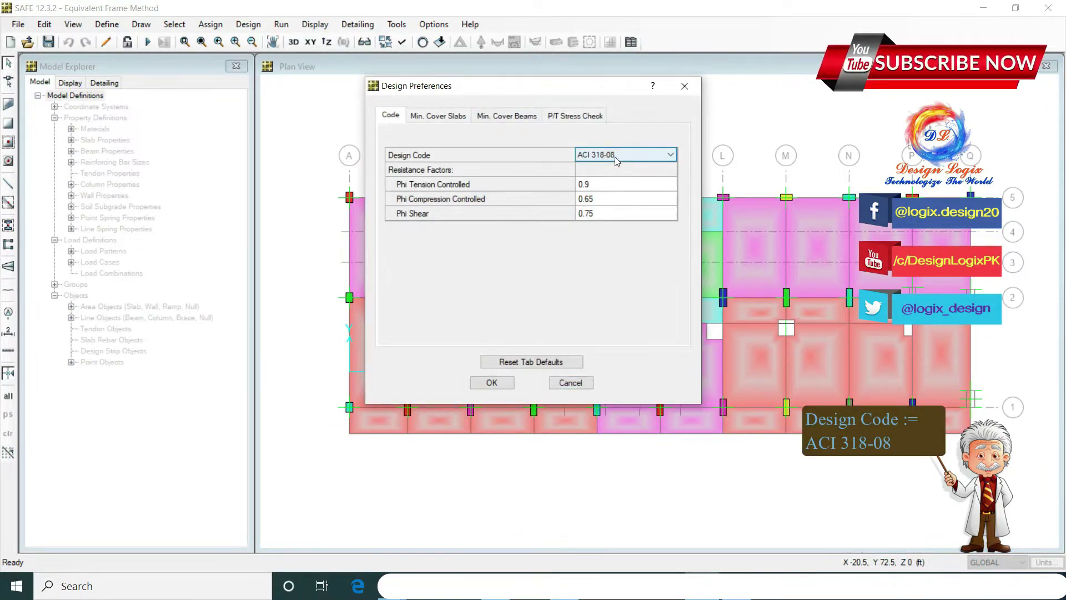
{"action": "left_click", "coordinate": [413, 115]}
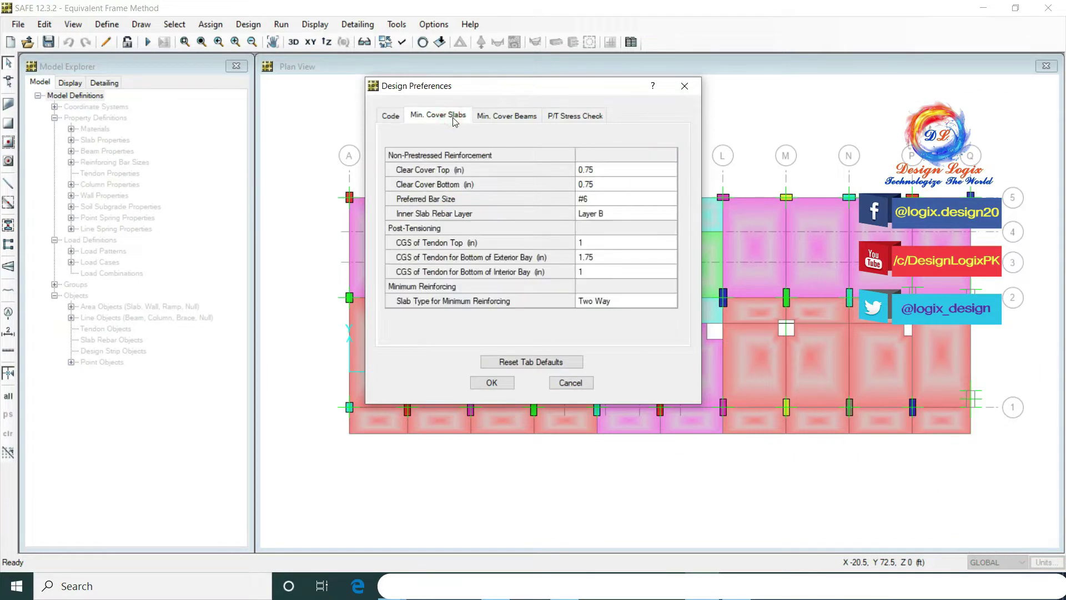
{"action": "left_click", "coordinate": [603, 198]}
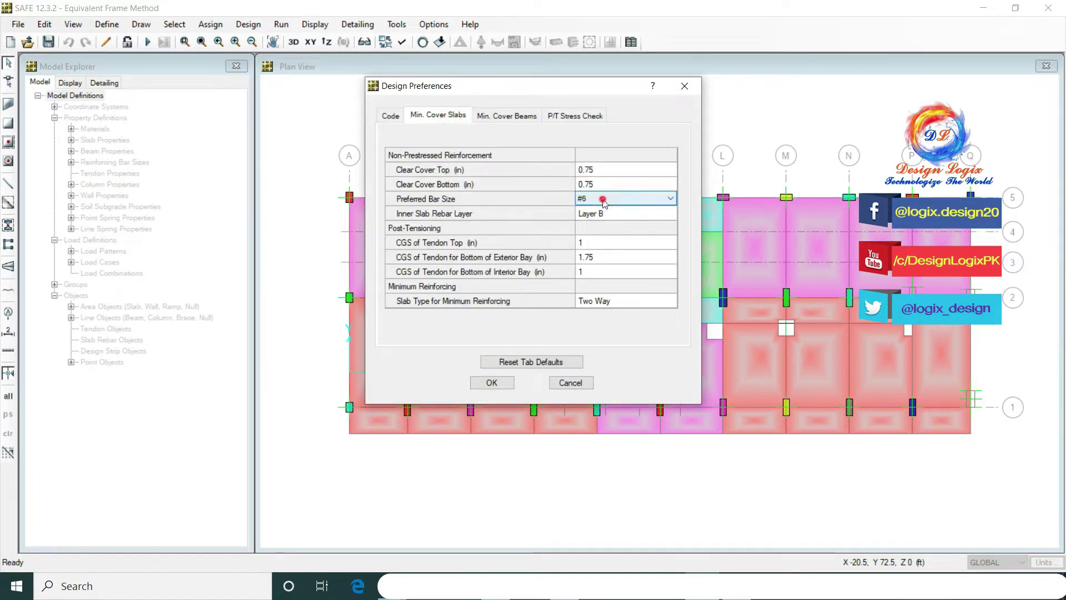
{"action": "left_click", "coordinate": [604, 199]}
{"action": "left_click", "coordinate": [599, 227]}
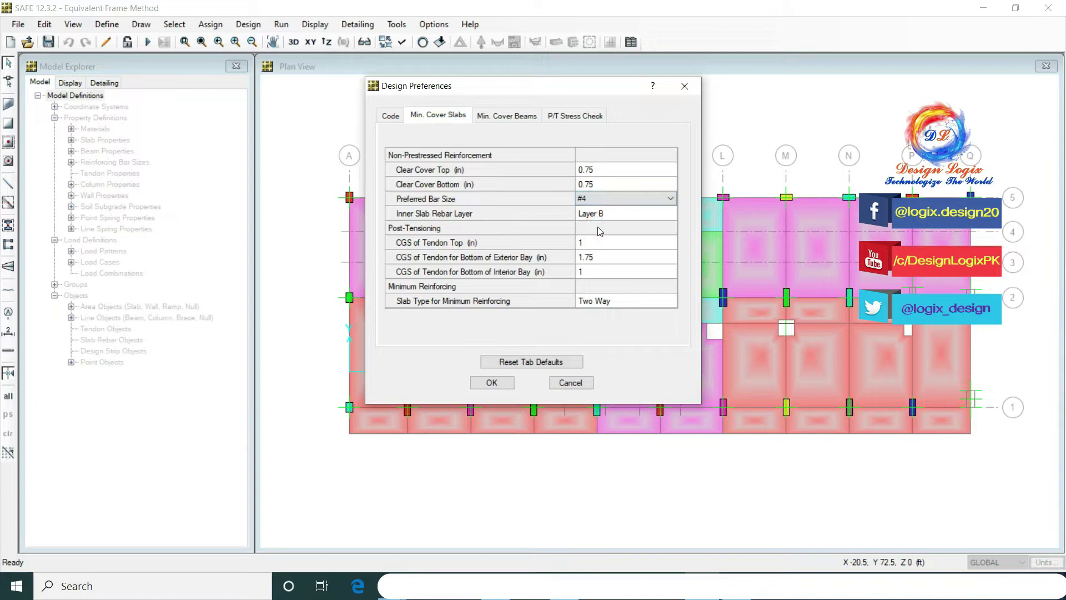
{"action": "left_click", "coordinate": [492, 383]}
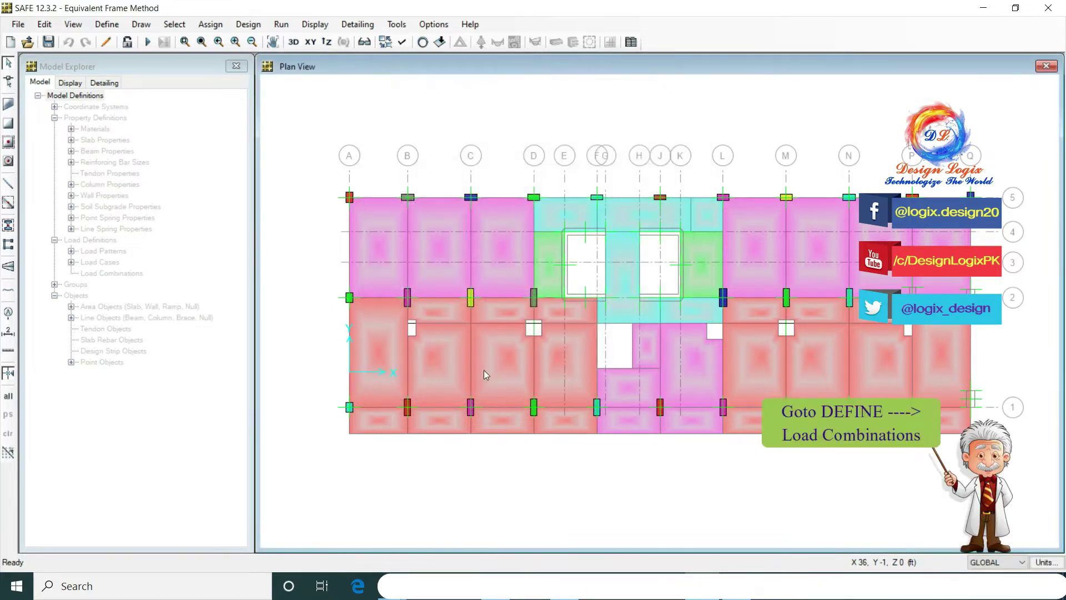
Step: Add the default design load combinations for the Strength (Ultimate) design type
{"action": "left_click", "coordinate": [106, 24]}
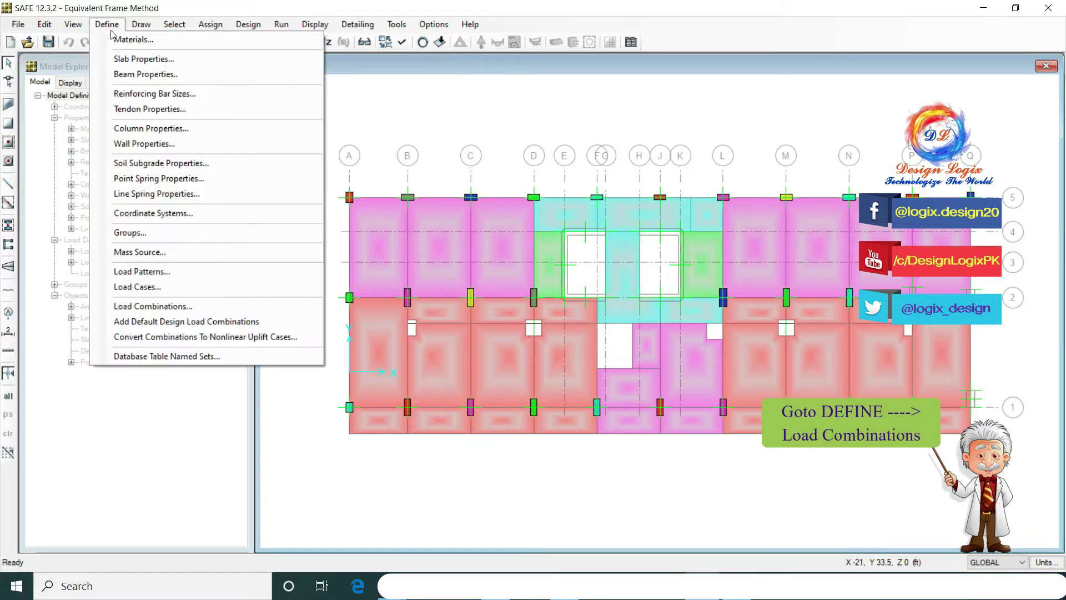
{"action": "left_click", "coordinate": [179, 305]}
{"action": "left_click", "coordinate": [587, 326]}
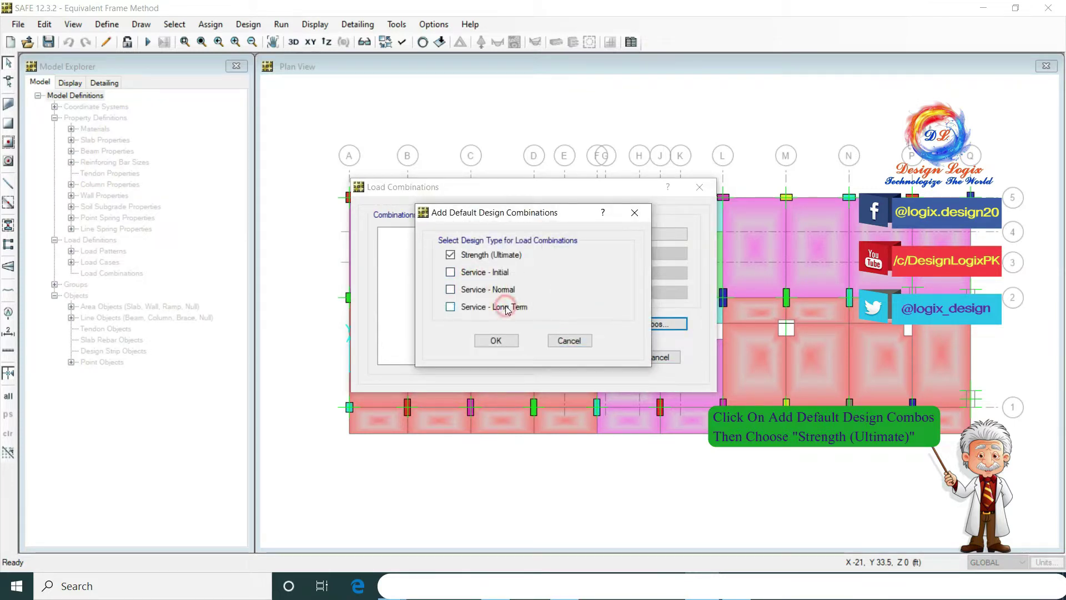
{"action": "left_click", "coordinate": [496, 341]}
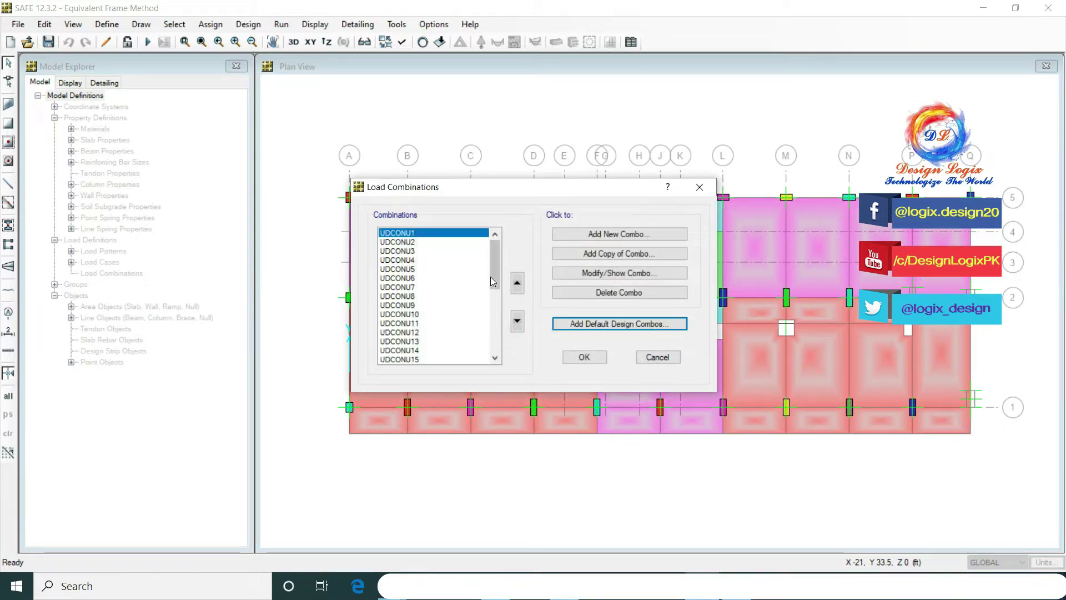
Step: Review the load cases and scale factors of combinations UDCONU22, UDCONU1 and UDCONU2 without changing them
{"action": "left_click_drag", "start_coordinate": [495, 263], "coordinate": [496, 307]}
{"action": "left_click", "coordinate": [442, 296]}
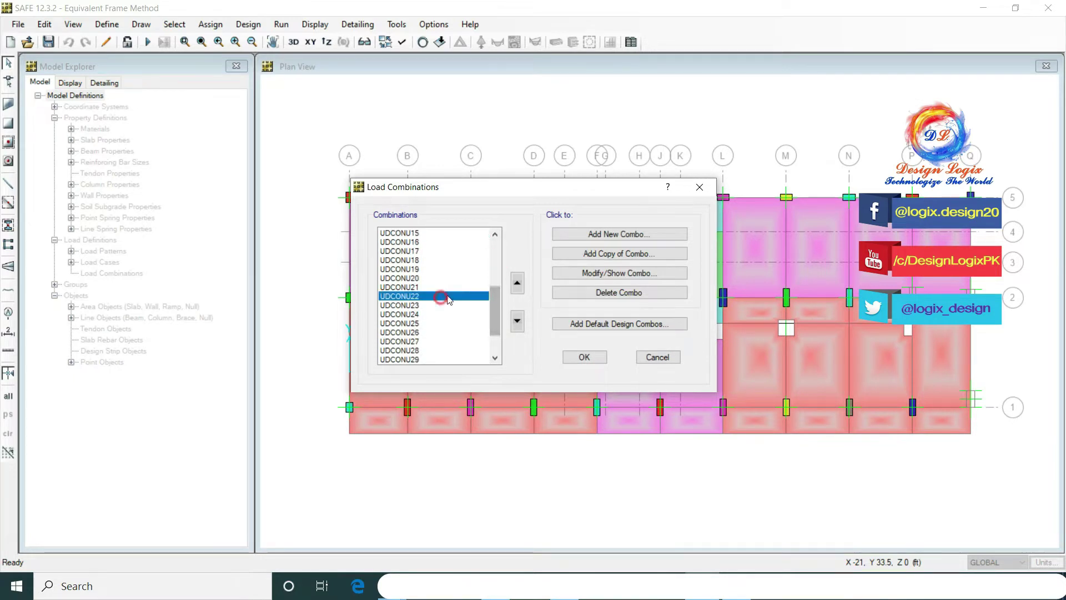
{"action": "left_click", "coordinate": [586, 273]}
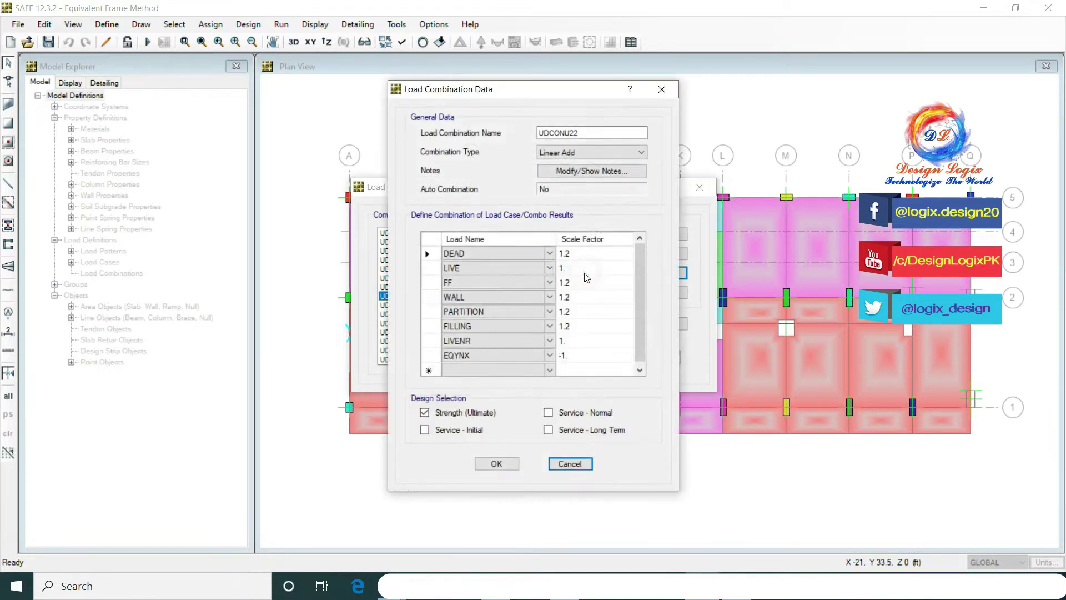
{"action": "left_click", "coordinate": [572, 463]}
{"action": "left_click_drag", "start_coordinate": [497, 315], "coordinate": [497, 268]}
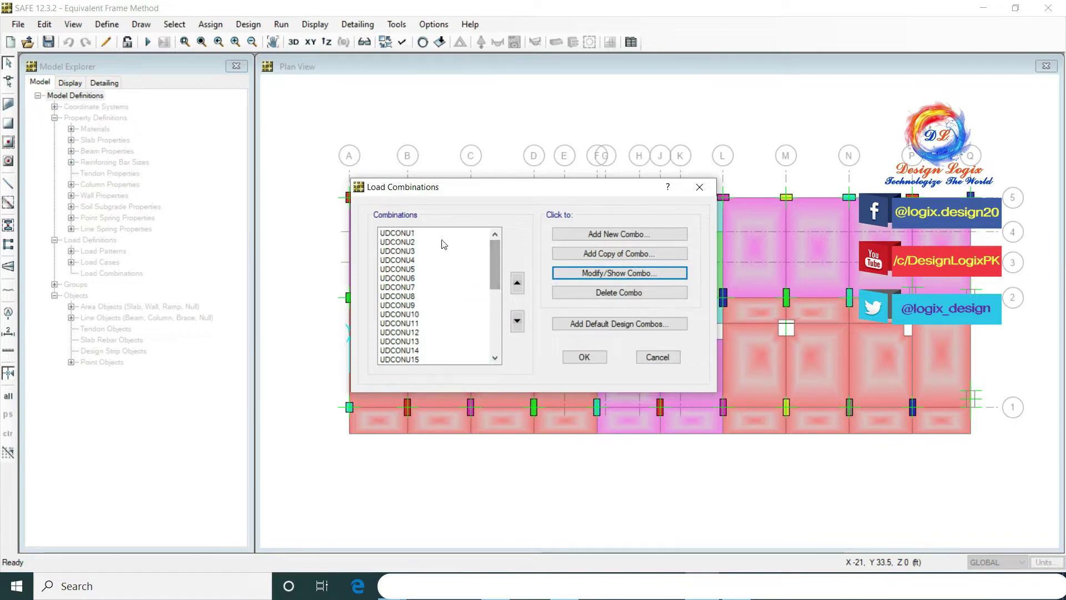
{"action": "left_click", "coordinate": [438, 233]}
{"action": "left_click", "coordinate": [619, 273]}
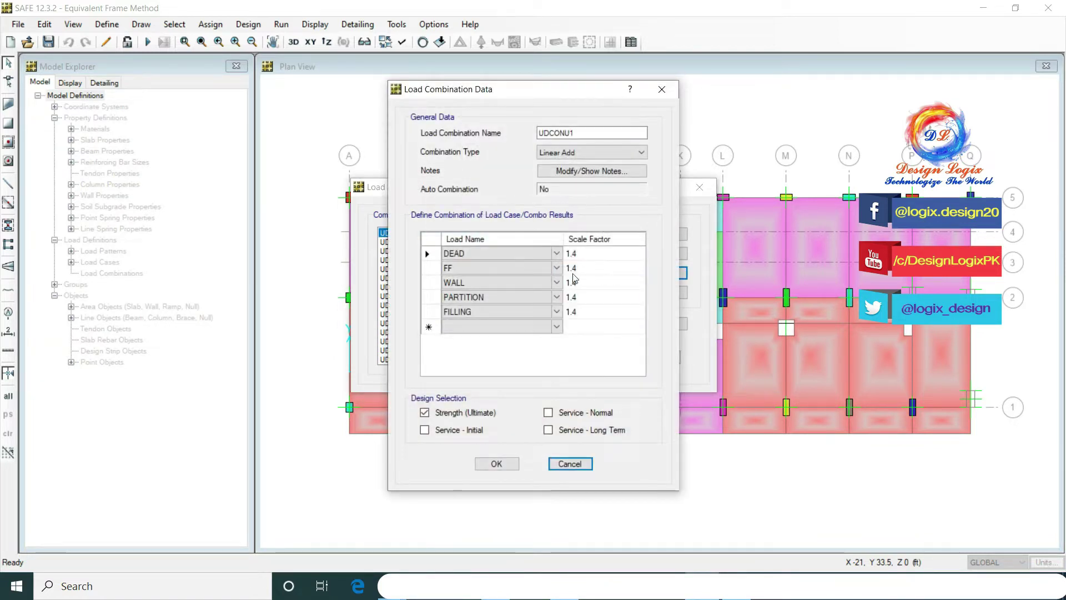
{"action": "left_click", "coordinate": [581, 460]}
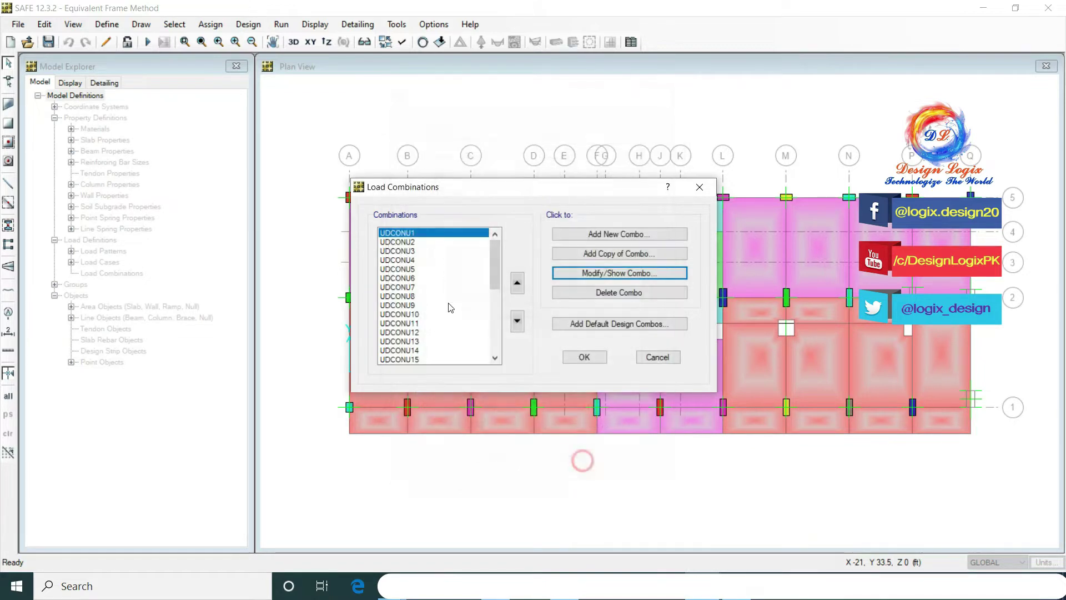
{"action": "left_click", "coordinate": [422, 242]}
{"action": "left_click", "coordinate": [590, 272]}
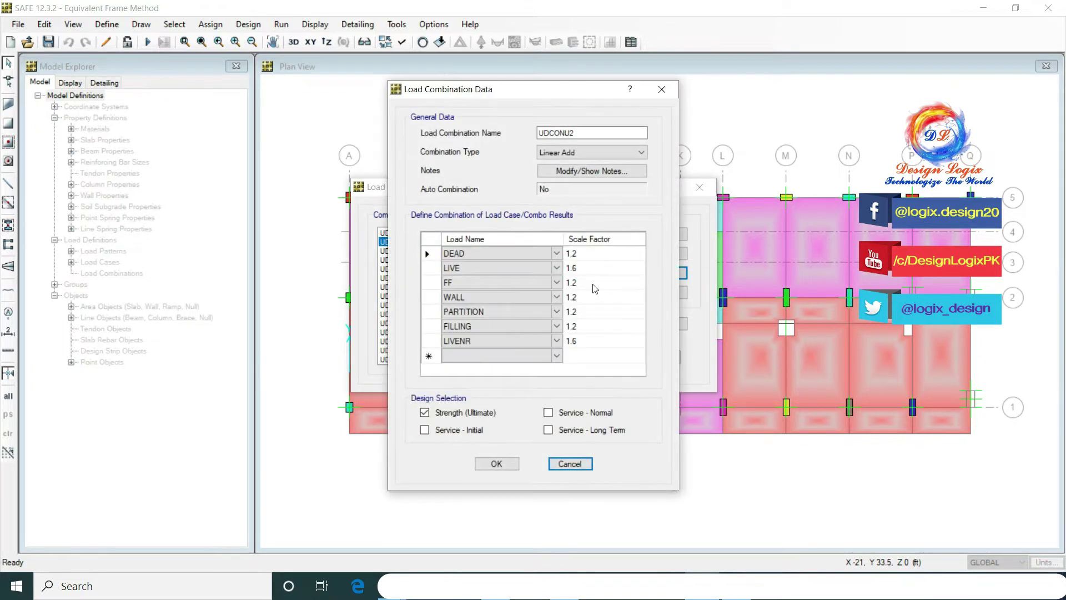
{"action": "left_click", "coordinate": [581, 464]}
Step: Add a copy of combination UDCONU2 named Service and set the scale factor of every load from DEAD to LIVENR to 1
{"action": "left_click", "coordinate": [588, 253]}
{"action": "left_click_drag", "start_coordinate": [570, 133], "coordinate": [491, 137]}
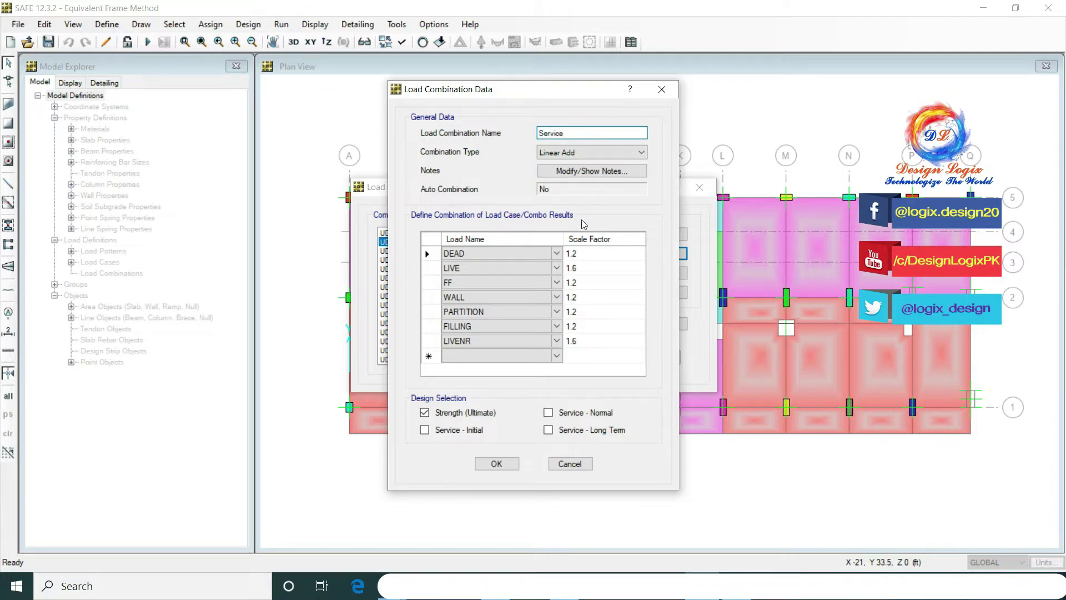
{"action": "left_click", "coordinate": [615, 256]}
{"action": "type", "text": "1"}
{"action": "left_click", "coordinate": [617, 268]}
{"action": "type", "text": "1"}
{"action": "left_click", "coordinate": [612, 282]}
{"action": "type", "text": "1"}
{"action": "left_click", "coordinate": [614, 297]}
{"action": "type", "text": "1"}
{"action": "left_click", "coordinate": [616, 311]}
{"action": "type", "text": "1"}
{"action": "left_click", "coordinate": [619, 327]}
{"action": "type", "text": "1"}
{"action": "left_click", "coordinate": [621, 341]}
{"action": "type", "text": "1"}
{"action": "left_click", "coordinate": [615, 328]}
Step: Exclude the Service combination from the Strength (Ultimate) design selection and save the load combinations
{"action": "left_click", "coordinate": [486, 415]}
{"action": "left_click", "coordinate": [495, 466]}
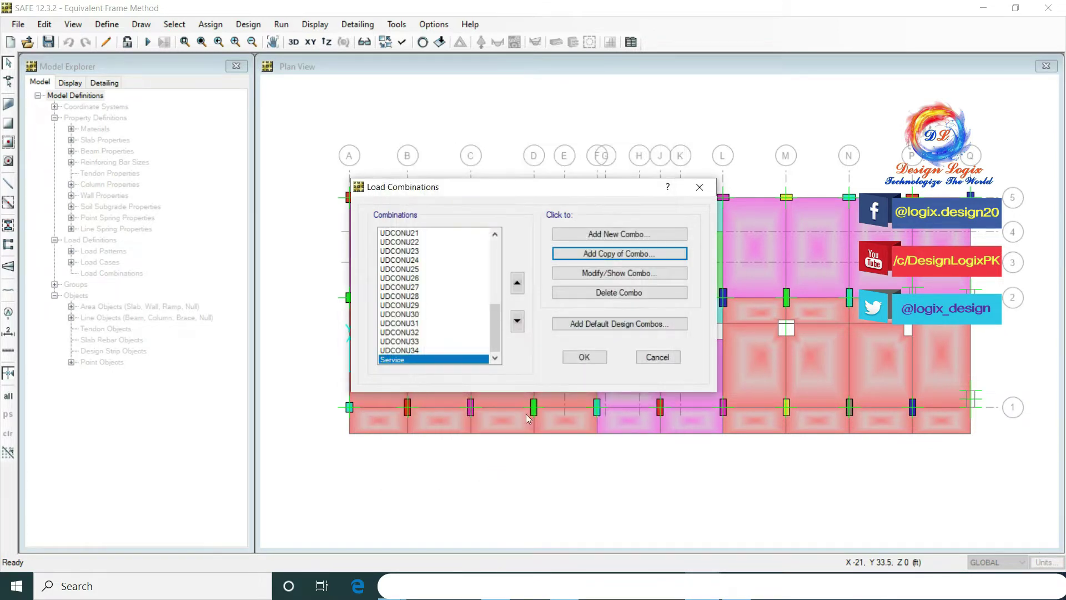
{"action": "left_click", "coordinate": [576, 359]}
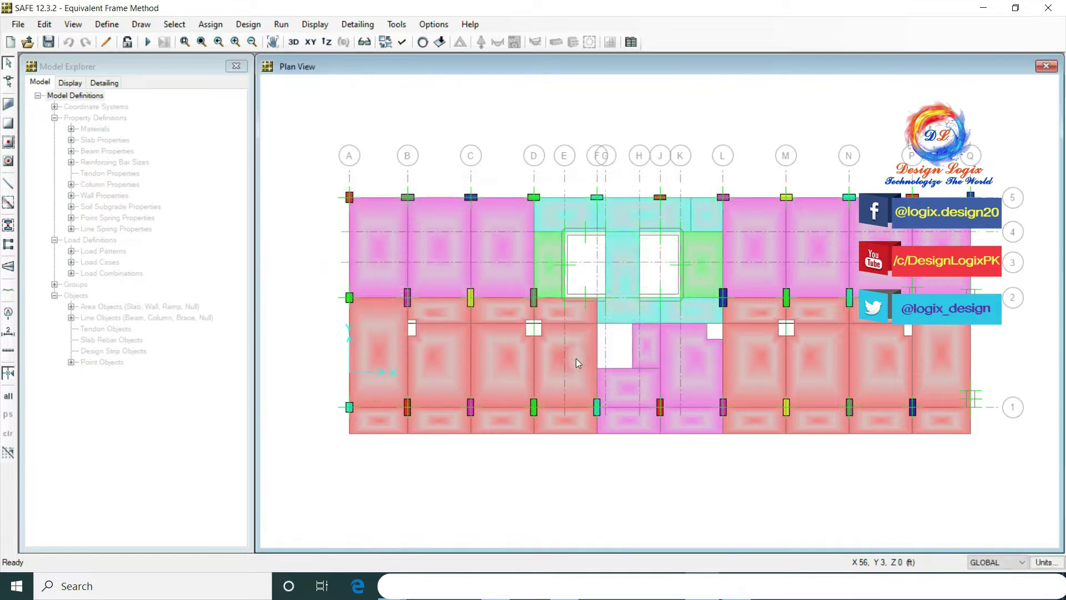
Step: Try to limit the Strength (Ultimate) design load combinations to UDCONU1 and UDCONU2
{"action": "left_click", "coordinate": [248, 24]}
{"action": "left_click", "coordinate": [282, 59]}
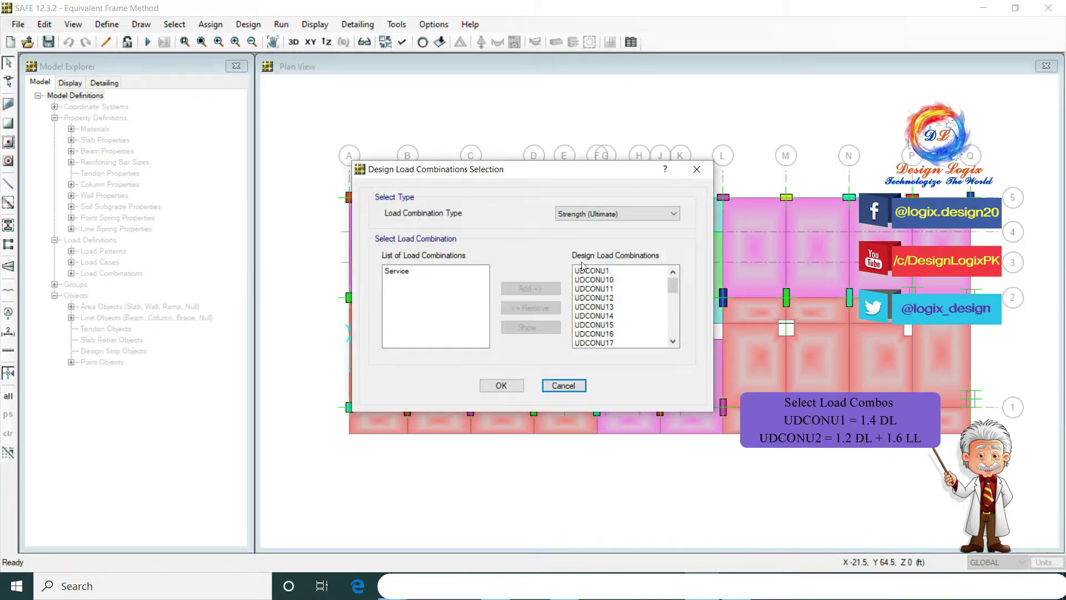
{"action": "left_click_drag", "start_coordinate": [610, 277], "coordinate": [613, 351]}
{"action": "left_click", "coordinate": [530, 308]}
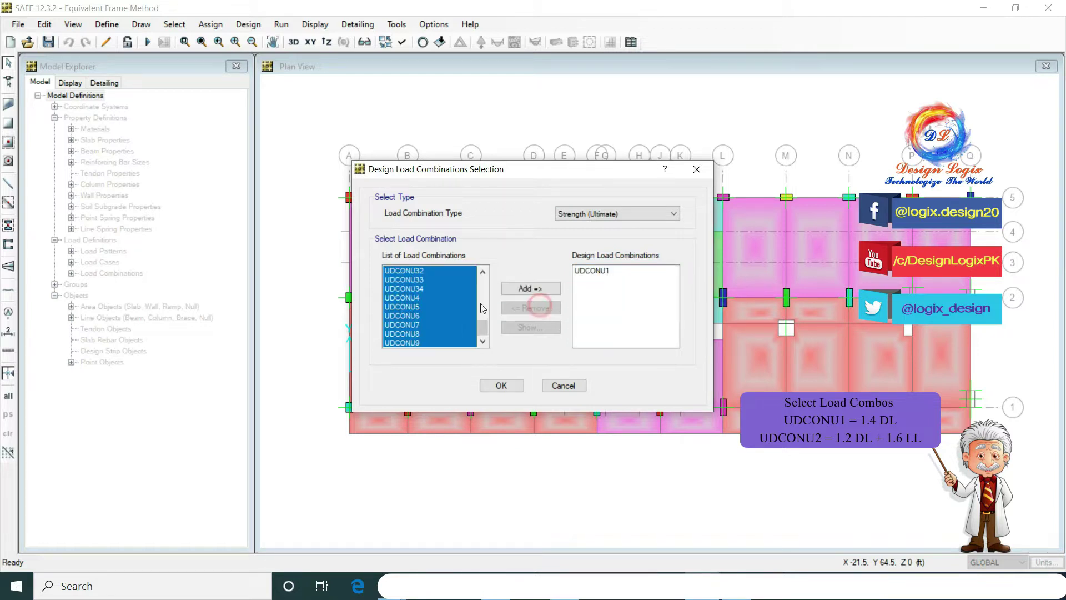
{"action": "left_click_drag", "start_coordinate": [481, 323], "coordinate": [480, 300]}
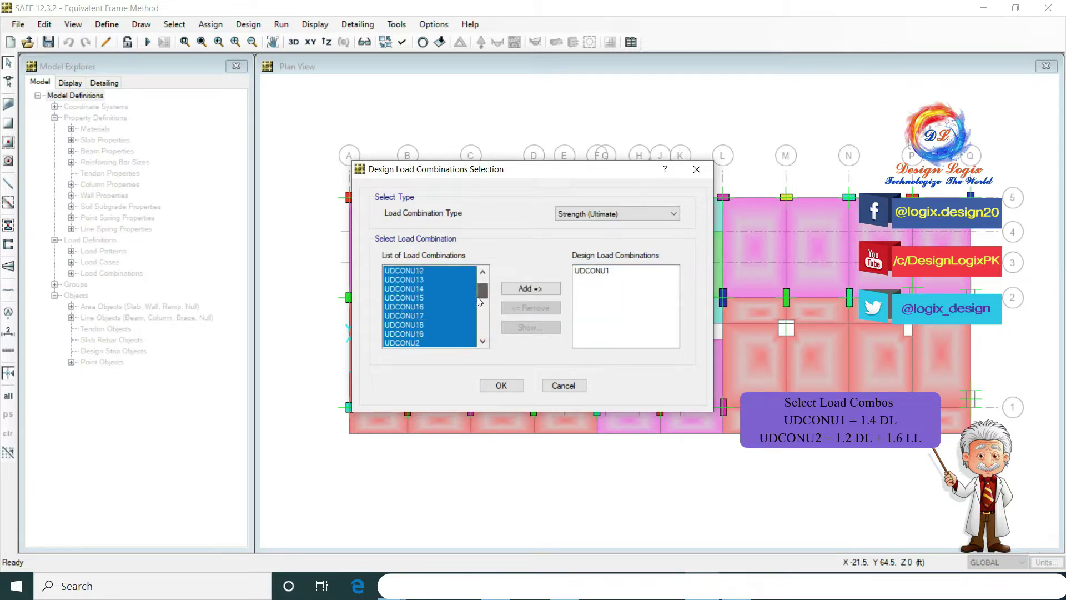
{"action": "left_click", "coordinate": [425, 307]}
{"action": "left_click", "coordinate": [539, 289]}
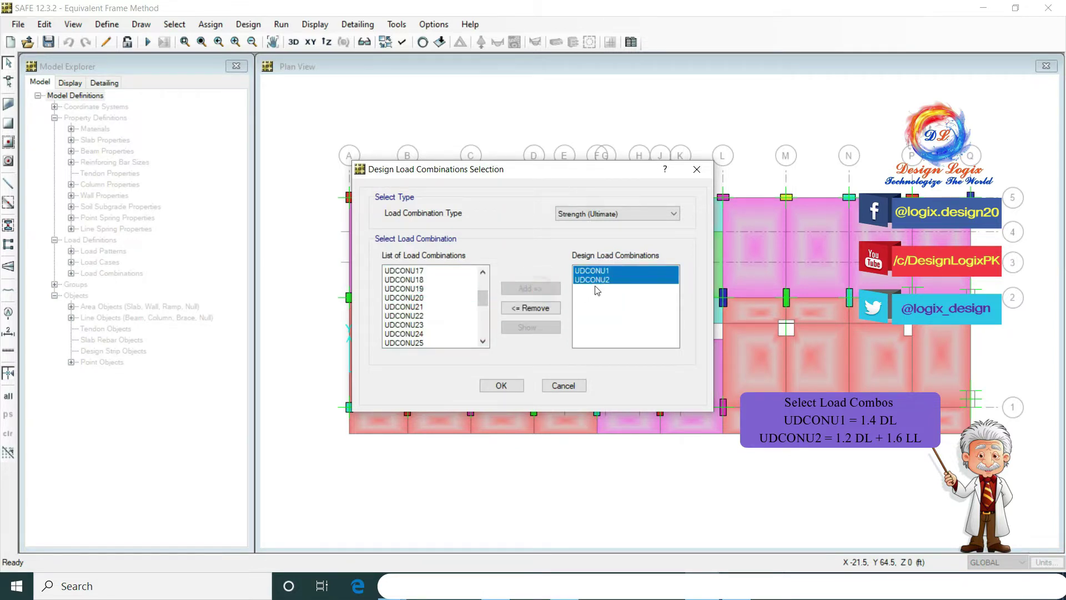
Step: Inspect the scale factors of design combinations UDCONU1 and UDCONU2, and leave the design combination selection
{"action": "left_click", "coordinate": [601, 272]}
{"action": "left_click", "coordinate": [547, 329]}
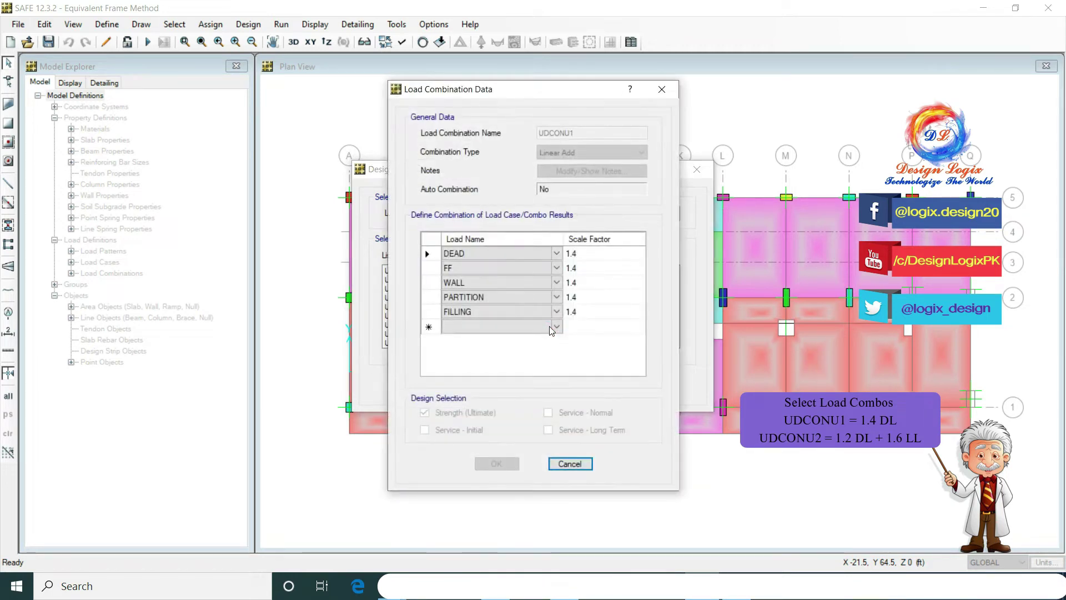
{"action": "left_click", "coordinate": [581, 464]}
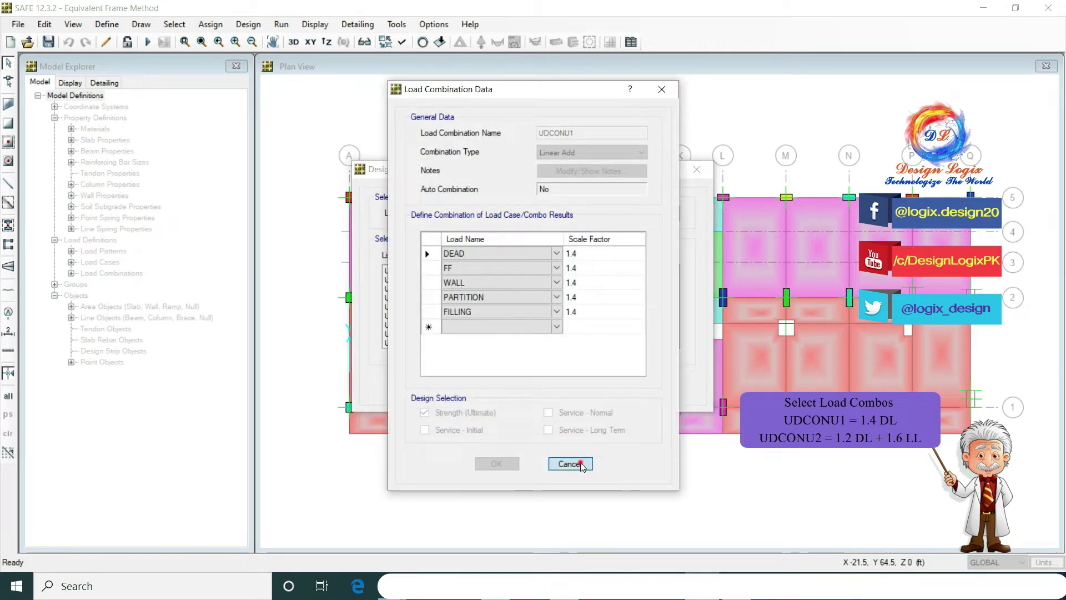
{"action": "left_click", "coordinate": [604, 280]}
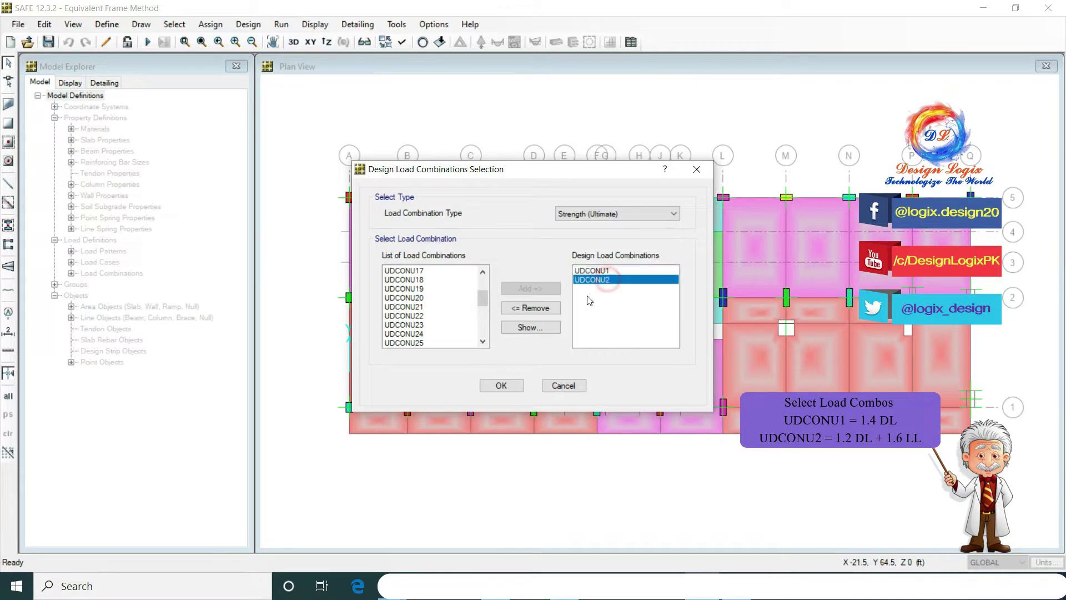
{"action": "left_click", "coordinate": [547, 332]}
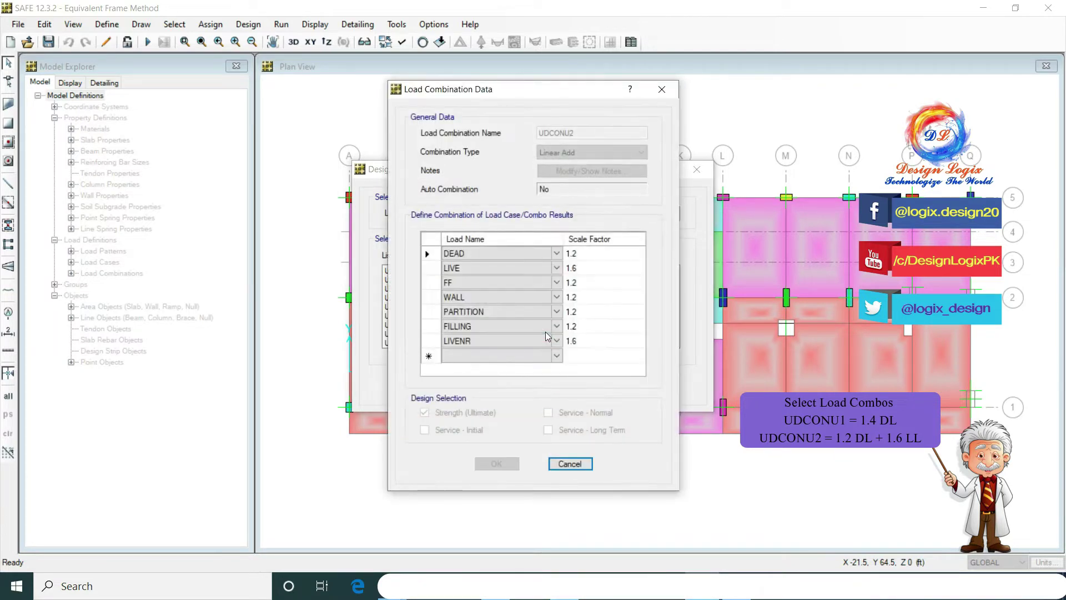
{"action": "left_click", "coordinate": [582, 464]}
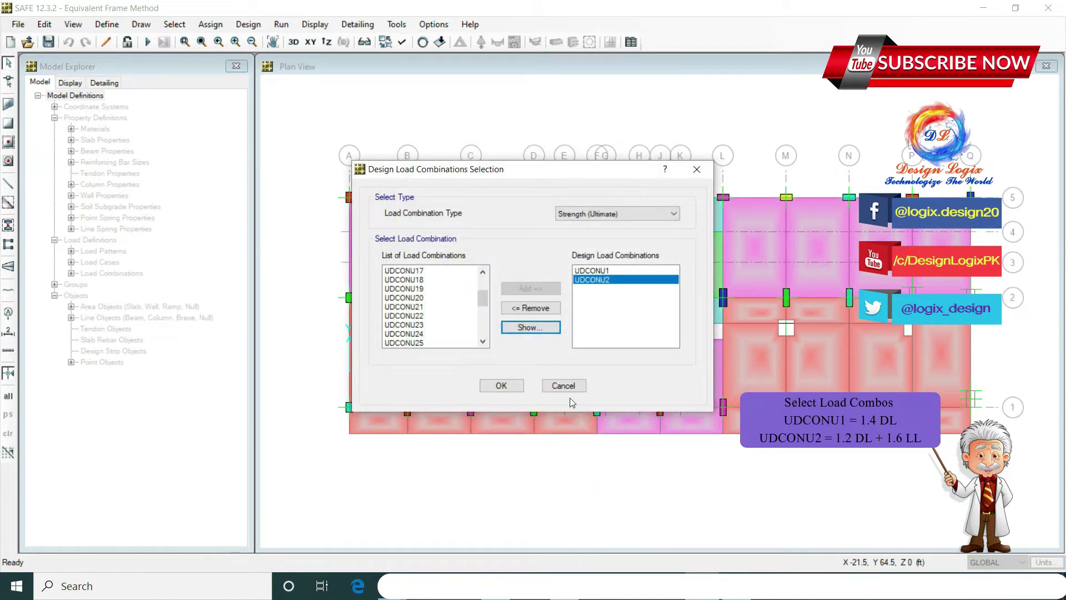
{"action": "left_click", "coordinate": [570, 385]}
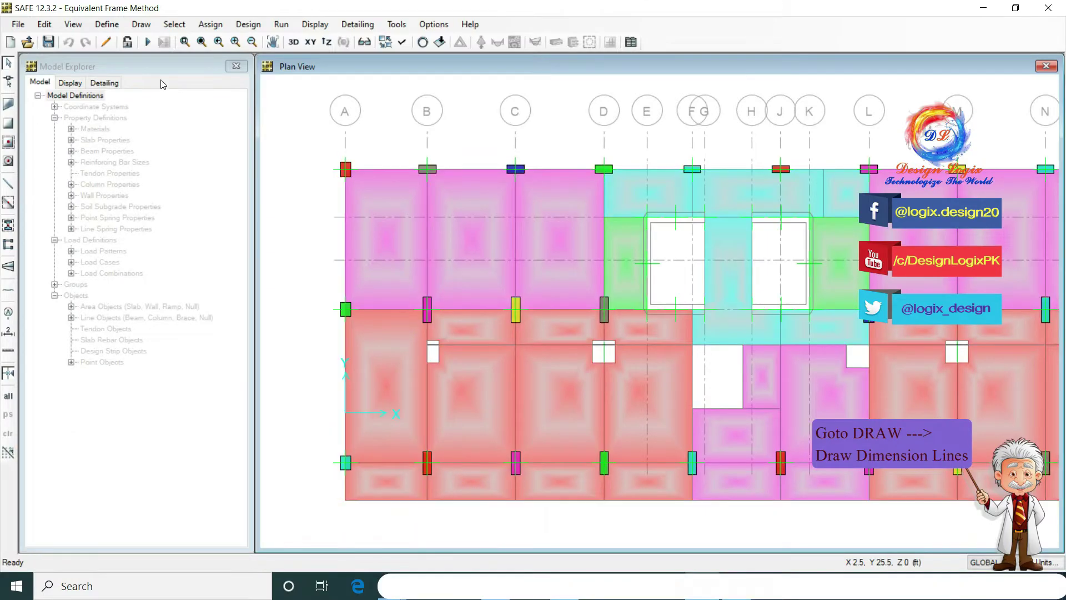
Step: Draw a parallel dimension line between grid lines A and B, just above the slab's upper edge
{"action": "left_click", "coordinate": [135, 29]}
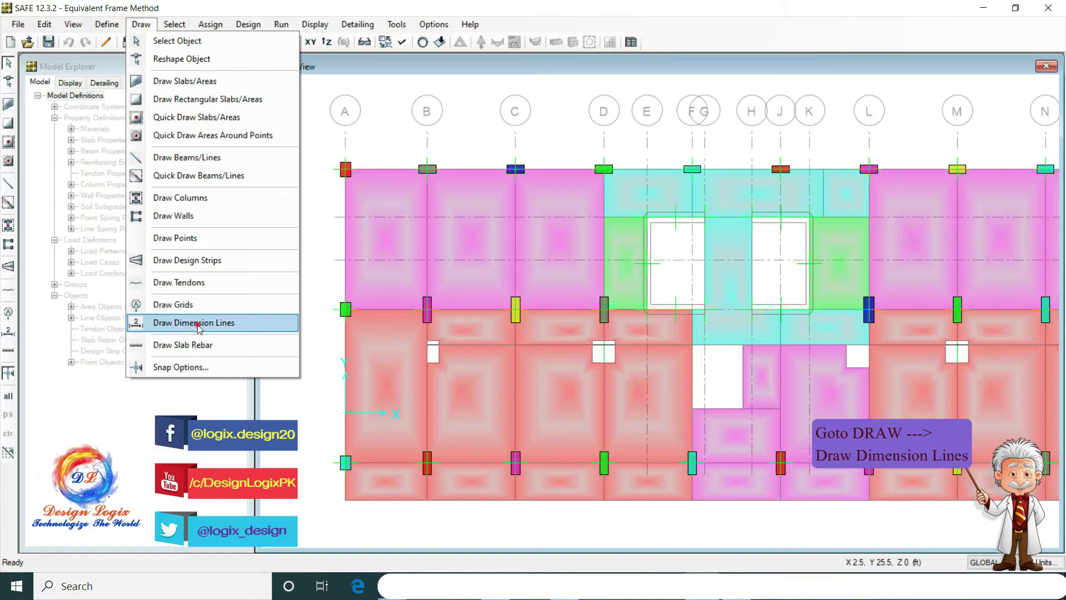
{"action": "left_click", "coordinate": [194, 323]}
{"action": "left_click", "coordinate": [344, 172]}
{"action": "left_click", "coordinate": [427, 169]}
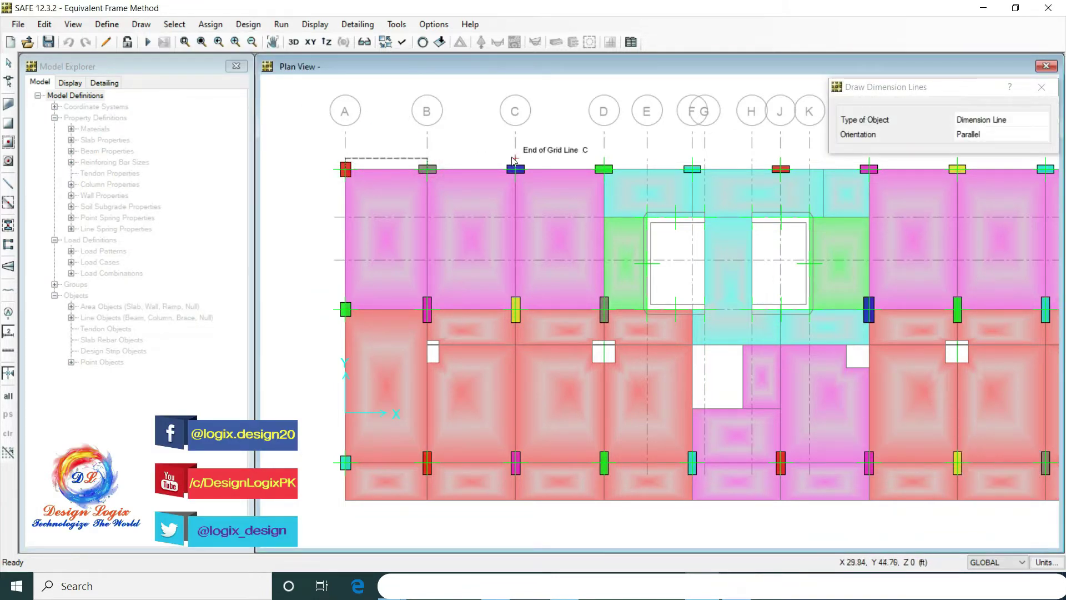
{"action": "left_click", "coordinate": [431, 147]}
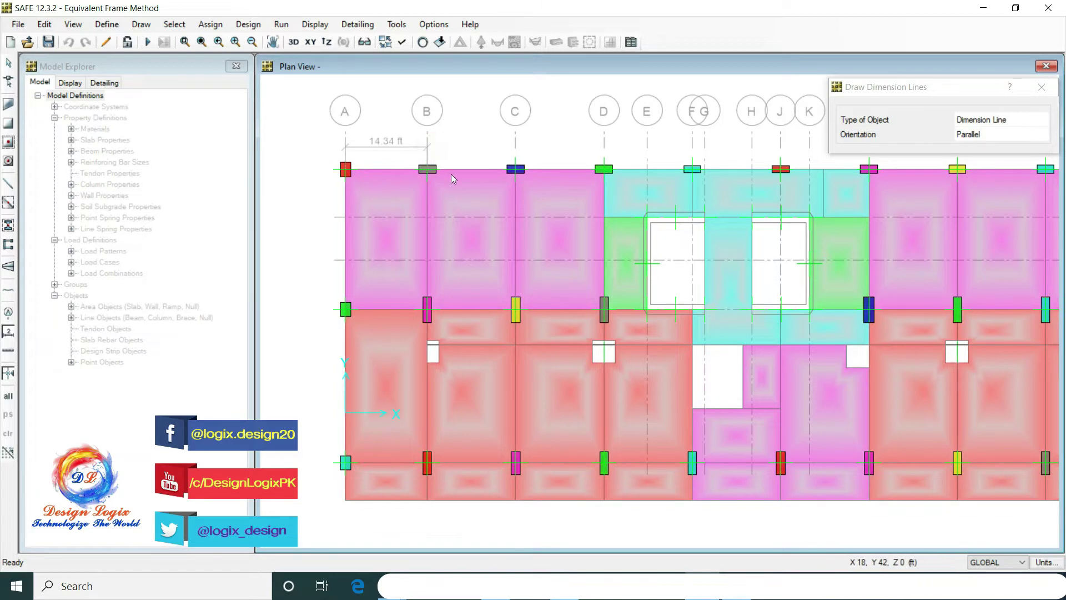
Step: Continue the dimension chain above the slab with dimension lines from grid B to C and from C to D
{"action": "left_click", "coordinate": [428, 169]}
{"action": "left_click", "coordinate": [516, 169]}
{"action": "left_click", "coordinate": [438, 148]}
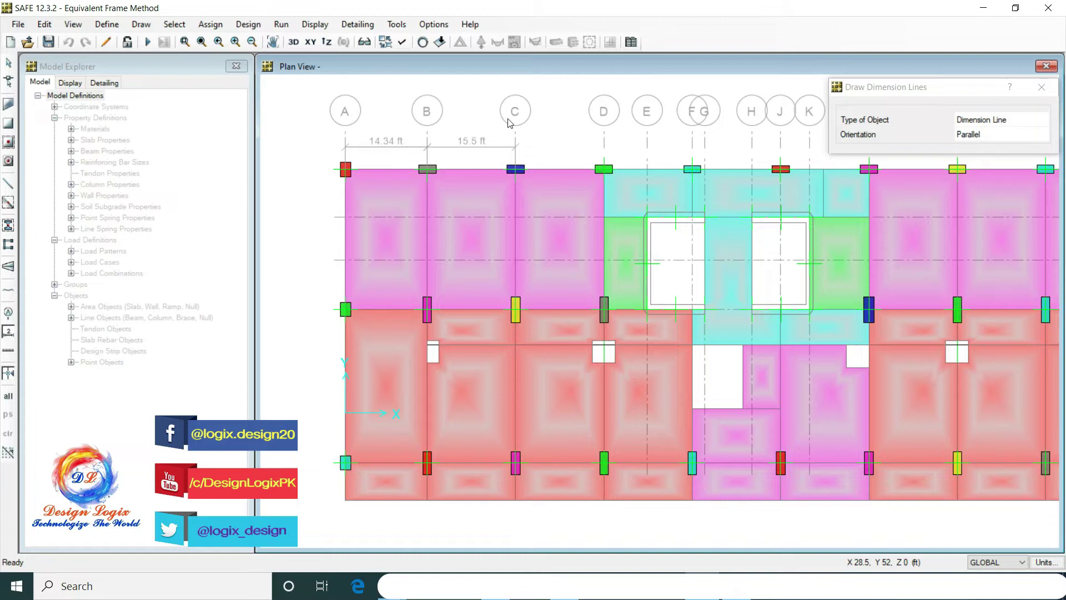
{"action": "left_click", "coordinate": [515, 169]}
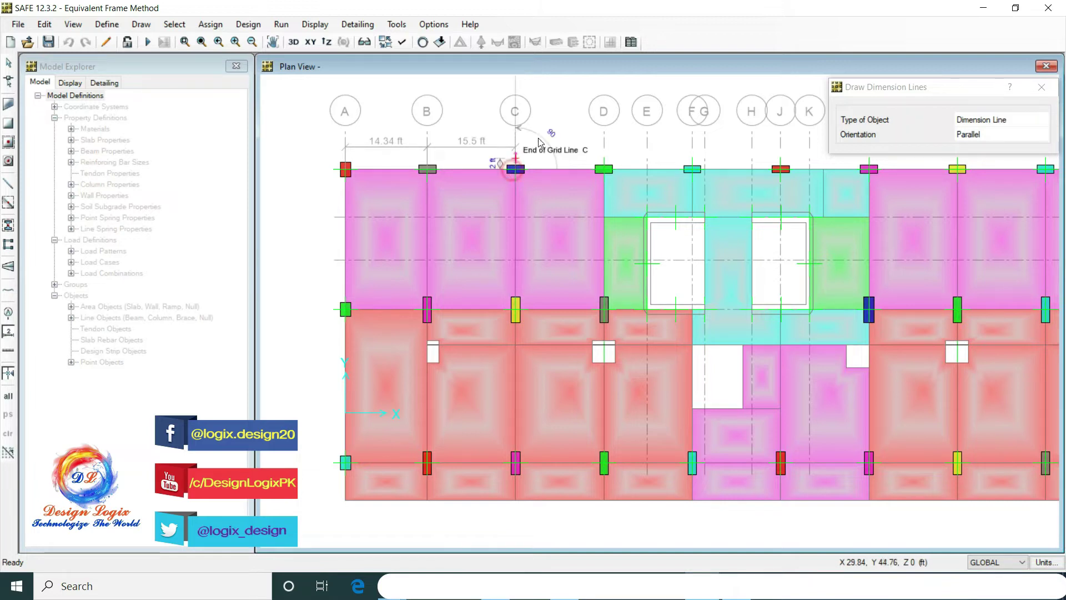
{"action": "left_click", "coordinate": [605, 169]}
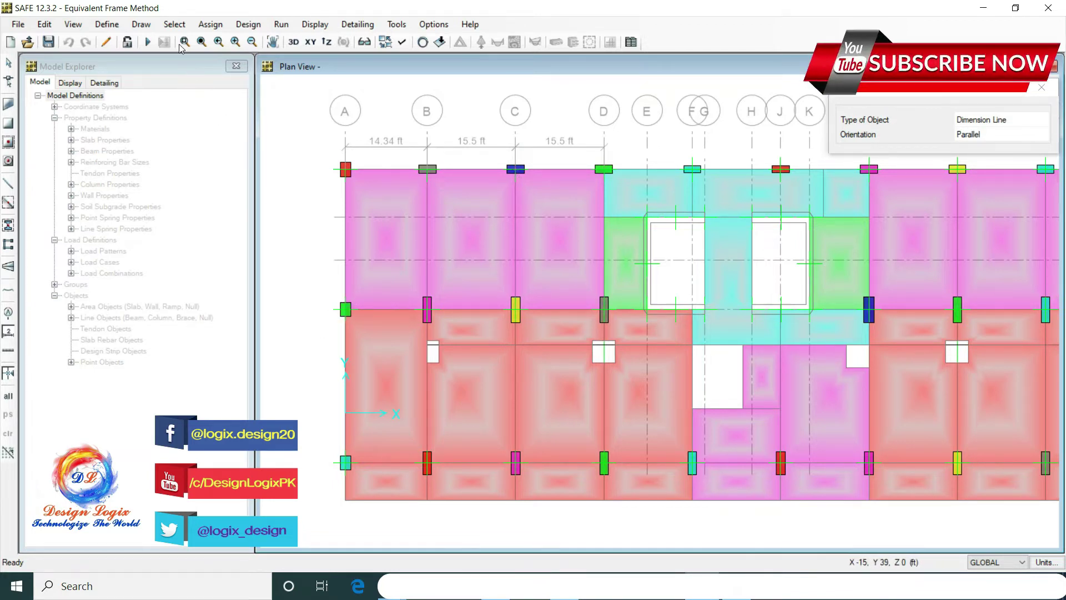
Step: Leave dimension line drawing and return to object selection
{"action": "left_click", "coordinate": [175, 24]}
{"action": "mouse_move", "coordinate": [199, 43]}
{"action": "left_click", "coordinate": [361, 42]}
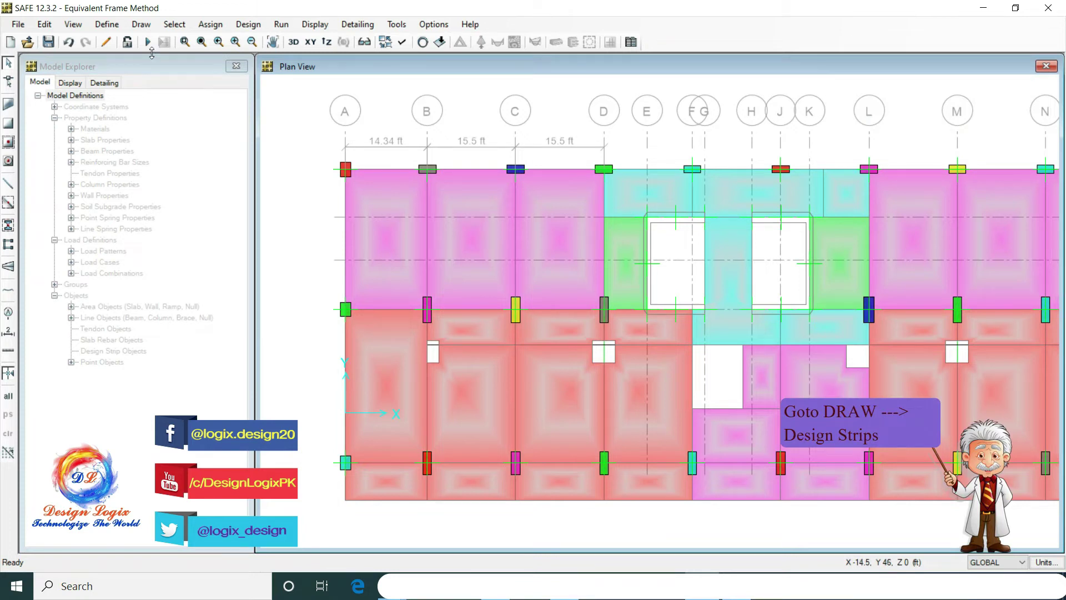
Step: Start drawing a column-type design strip with left and right widths of 3.875 ft at both start and end
{"action": "left_click", "coordinate": [142, 27]}
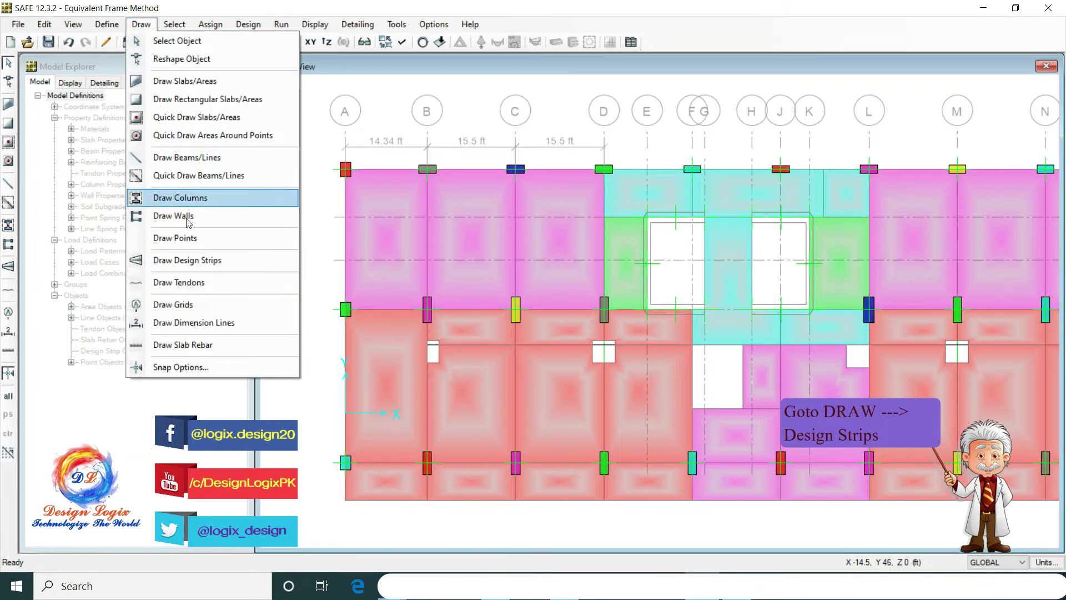
{"action": "left_click", "coordinate": [205, 260]}
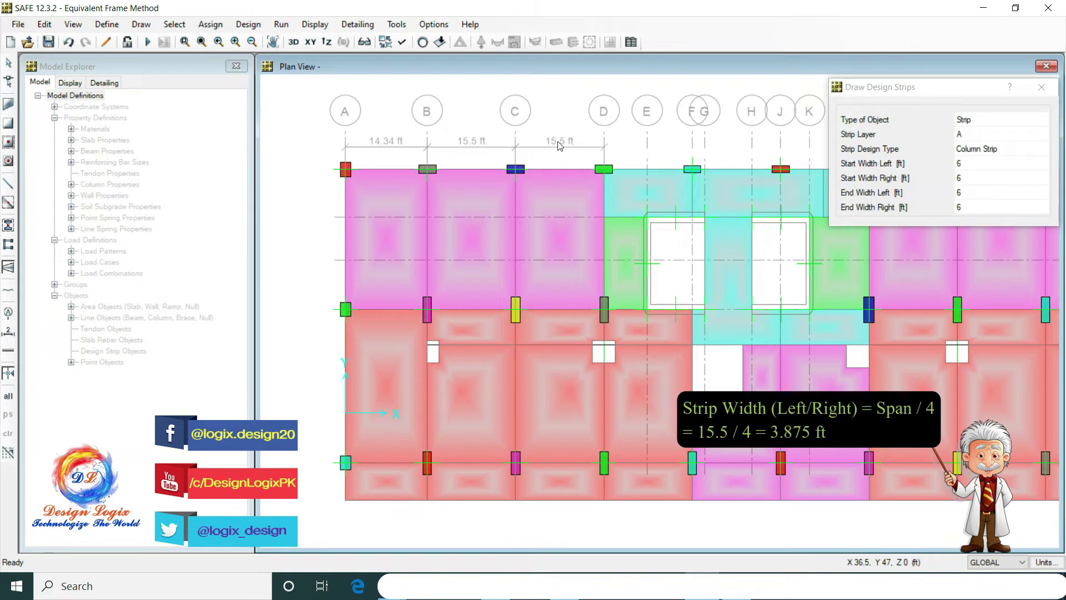
{"action": "left_click", "coordinate": [991, 164]}
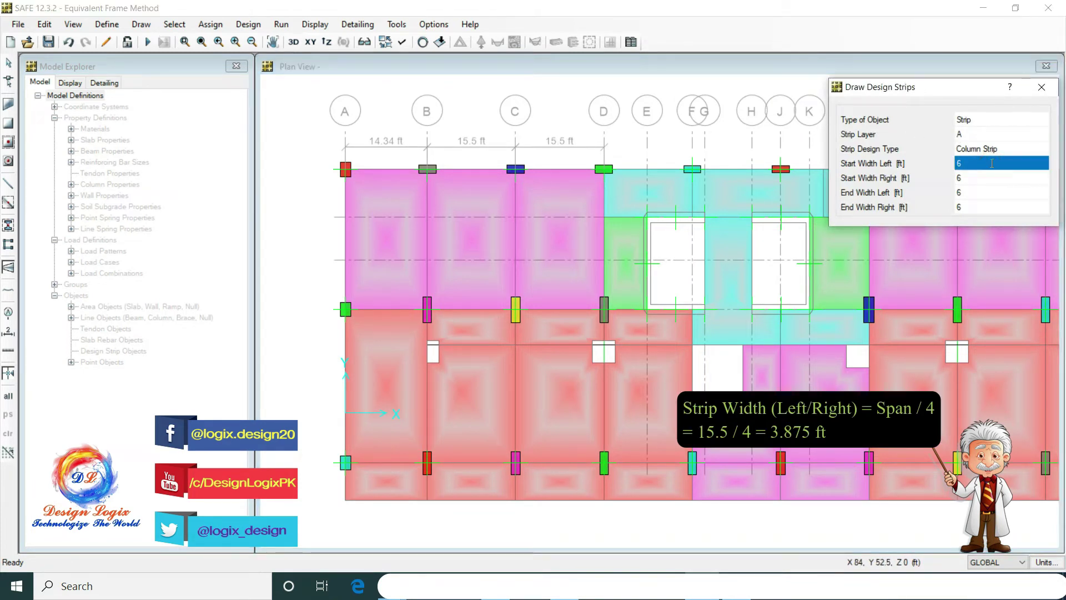
{"action": "type", "text": "3.875"}
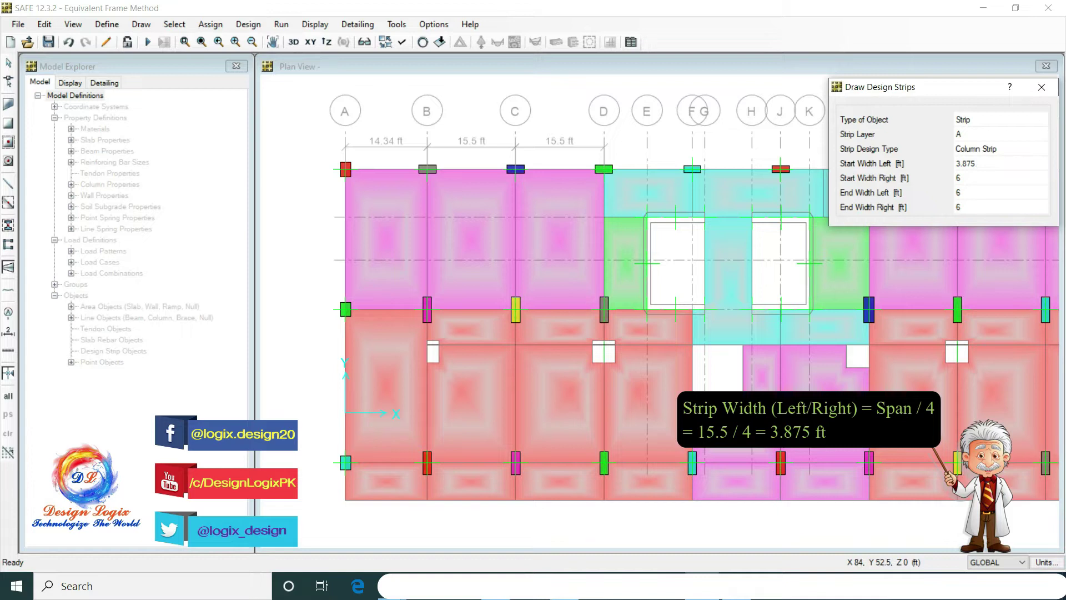
{"action": "left_click", "coordinate": [992, 178]}
{"action": "type", "text": "3.875"}
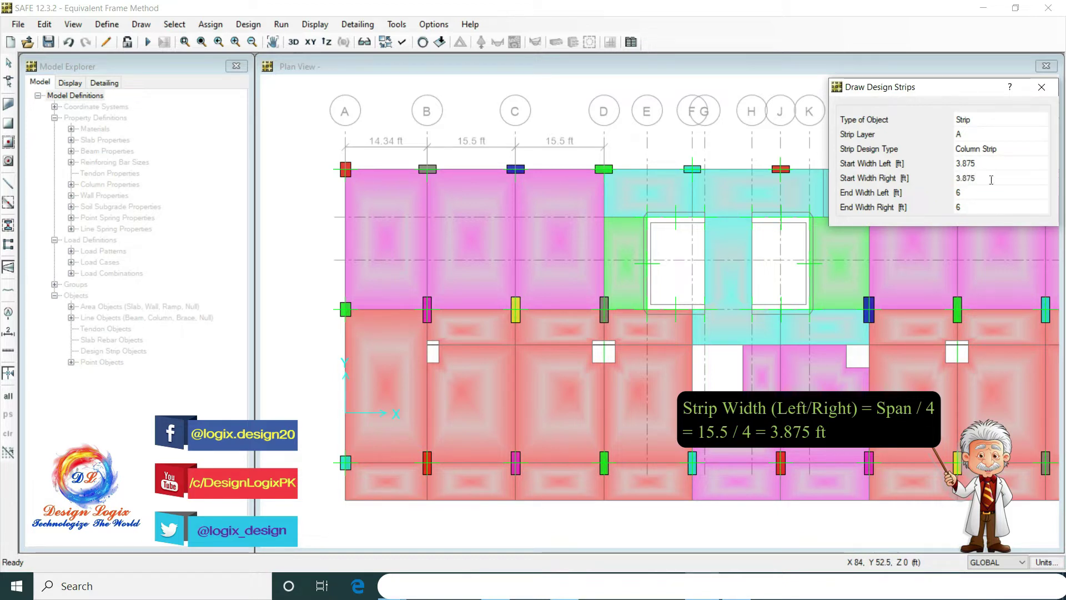
{"action": "left_click", "coordinate": [992, 192]}
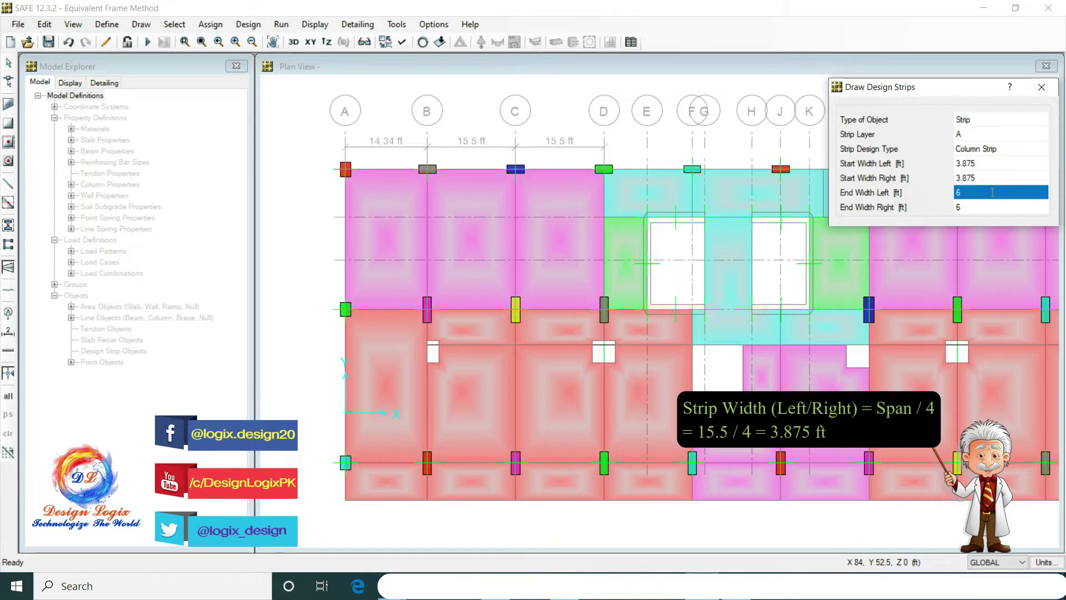
{"action": "type", "text": "3.875"}
{"action": "left_click", "coordinate": [999, 207]}
{"action": "type", "text": "3.875"}
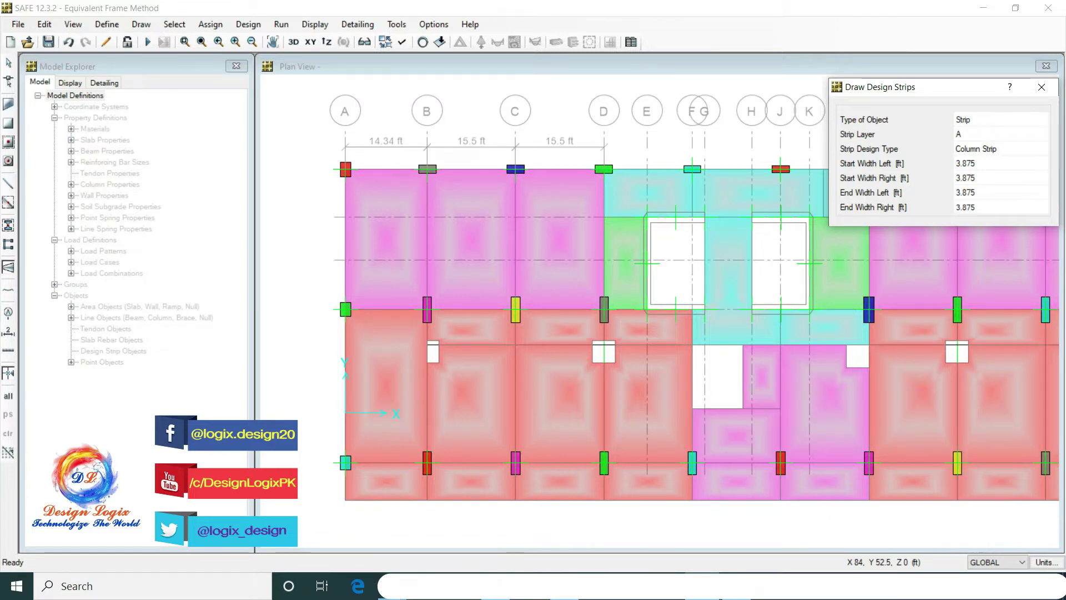
{"action": "left_click", "coordinate": [1007, 192]}
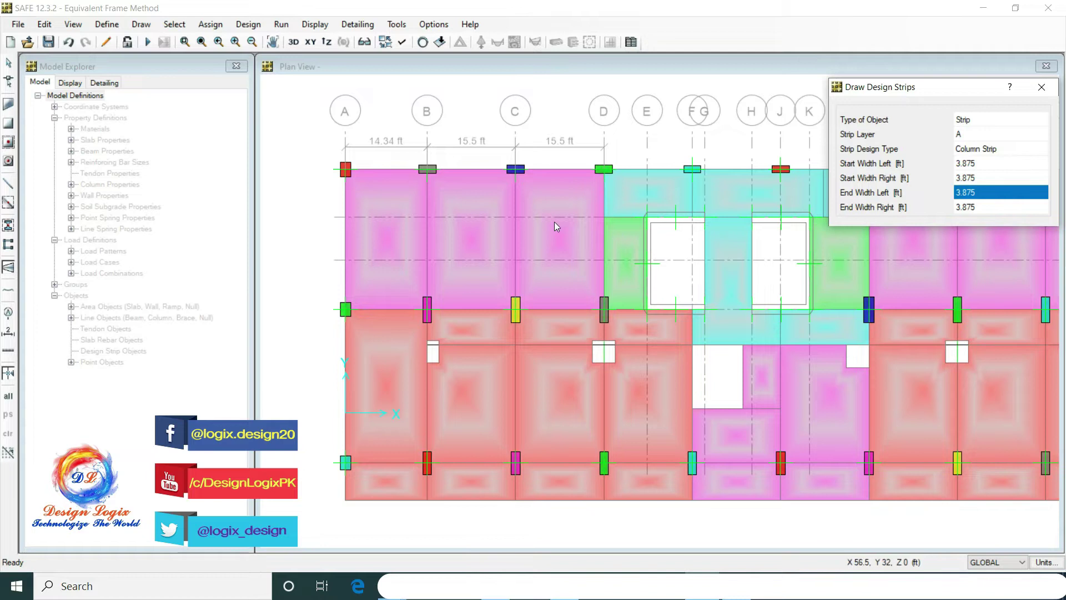
Step: Set the strip layer to B and draw the column strip along grid line C from grid point C5 to the slab's lower edge
{"action": "left_click", "coordinate": [999, 134]}
{"action": "left_click", "coordinate": [1000, 134]}
{"action": "left_click", "coordinate": [978, 161]}
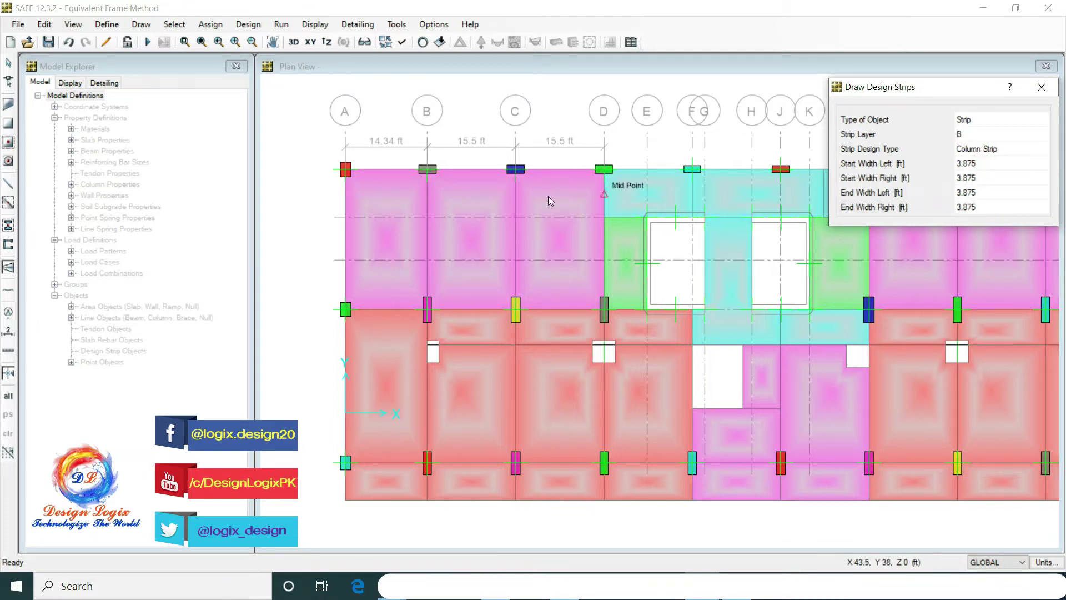
{"action": "left_click", "coordinate": [530, 195]}
{"action": "left_click", "coordinate": [515, 170]}
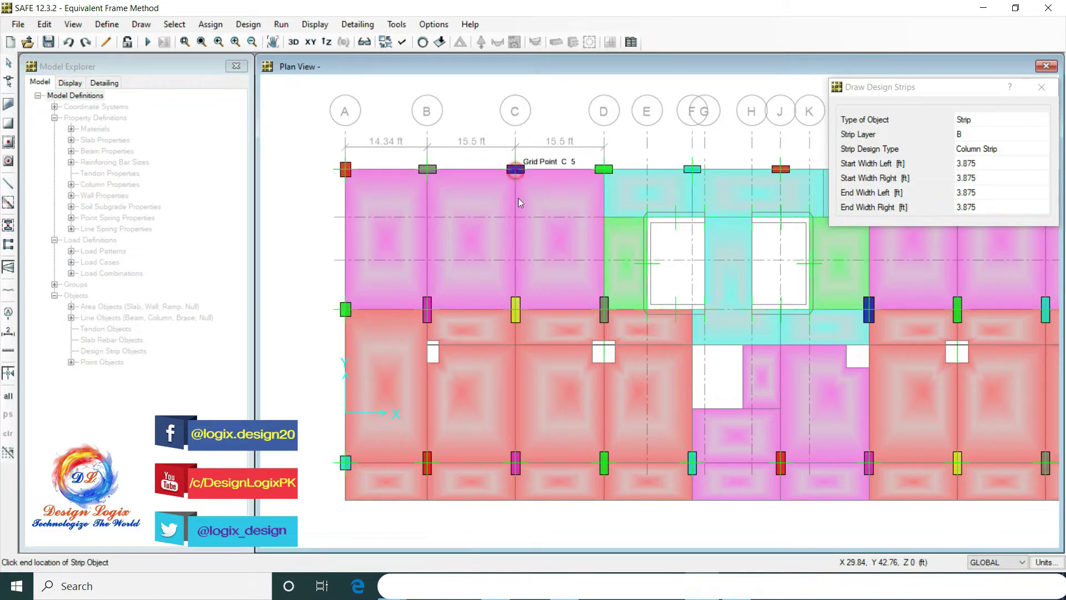
{"action": "left_click", "coordinate": [515, 502]}
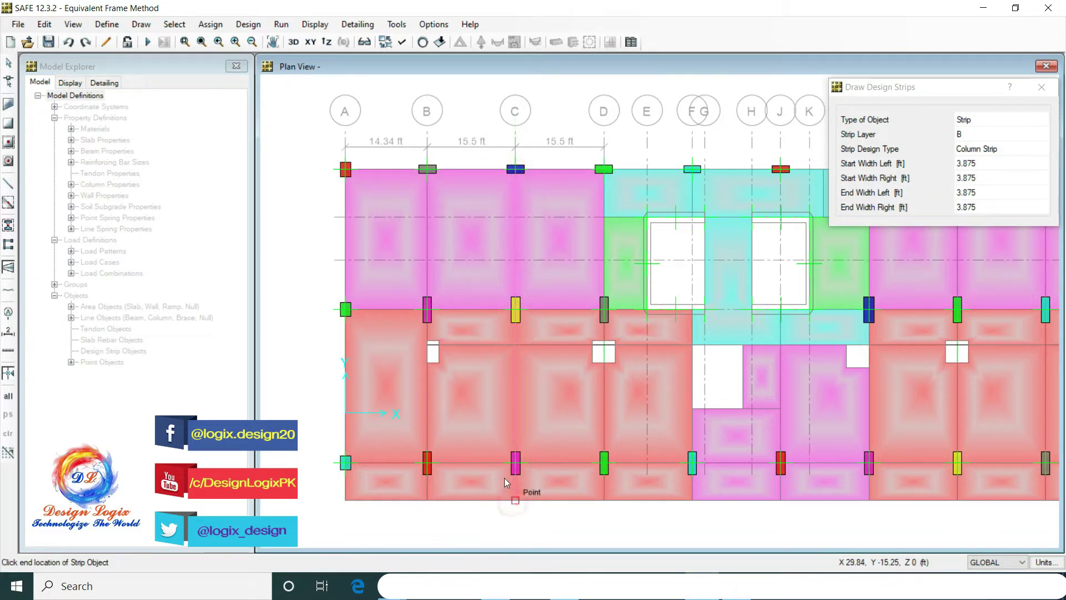
{"action": "key", "text": "Escape"}
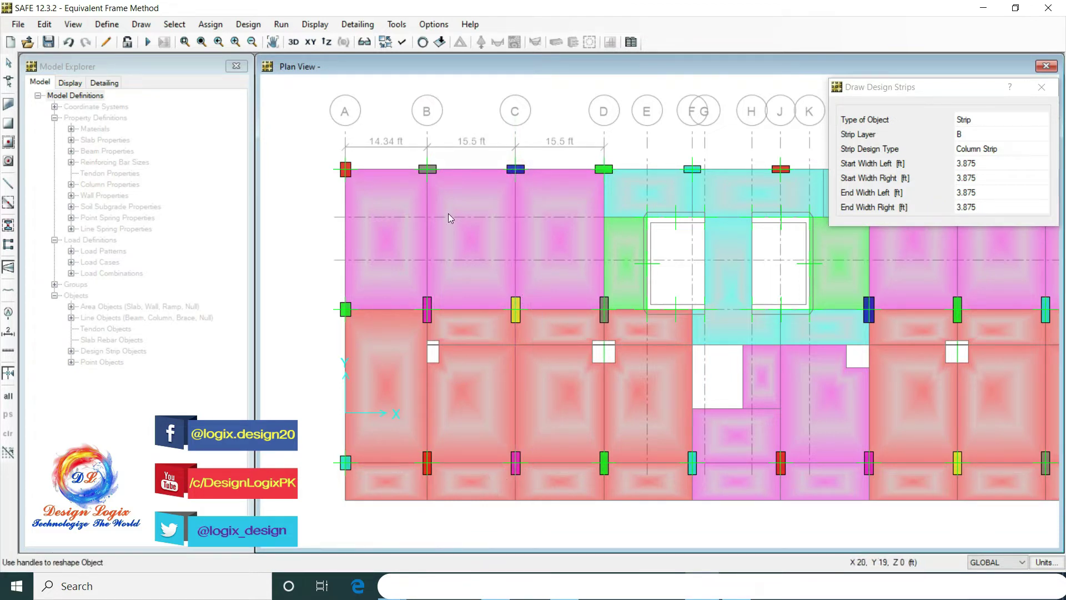
Step: Turn on the width display of design strip objects in the plan view
{"action": "left_click", "coordinate": [403, 43]}
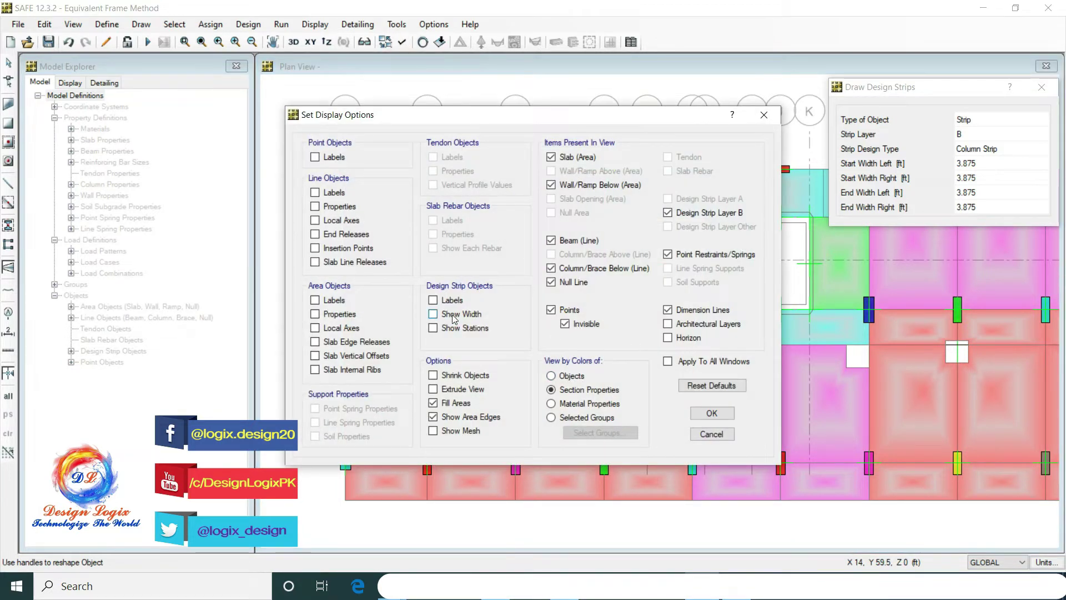
{"action": "left_click", "coordinate": [712, 414]}
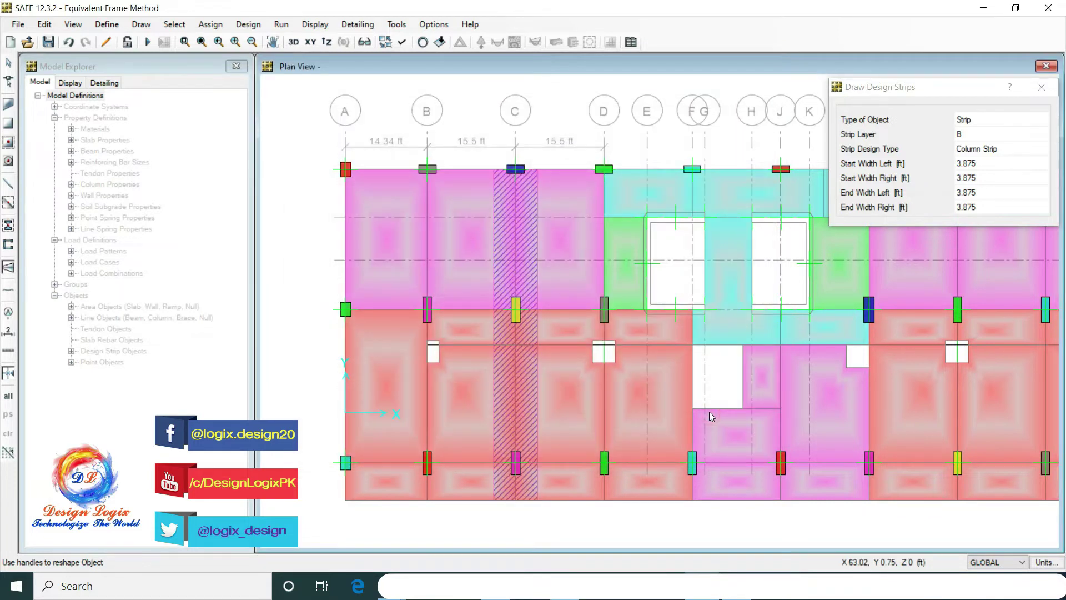
Step: Draw parallel dimension lines outside grid A for the two vertical spans between its three columns
{"action": "left_click", "coordinate": [141, 24]}
{"action": "left_click", "coordinate": [206, 322]}
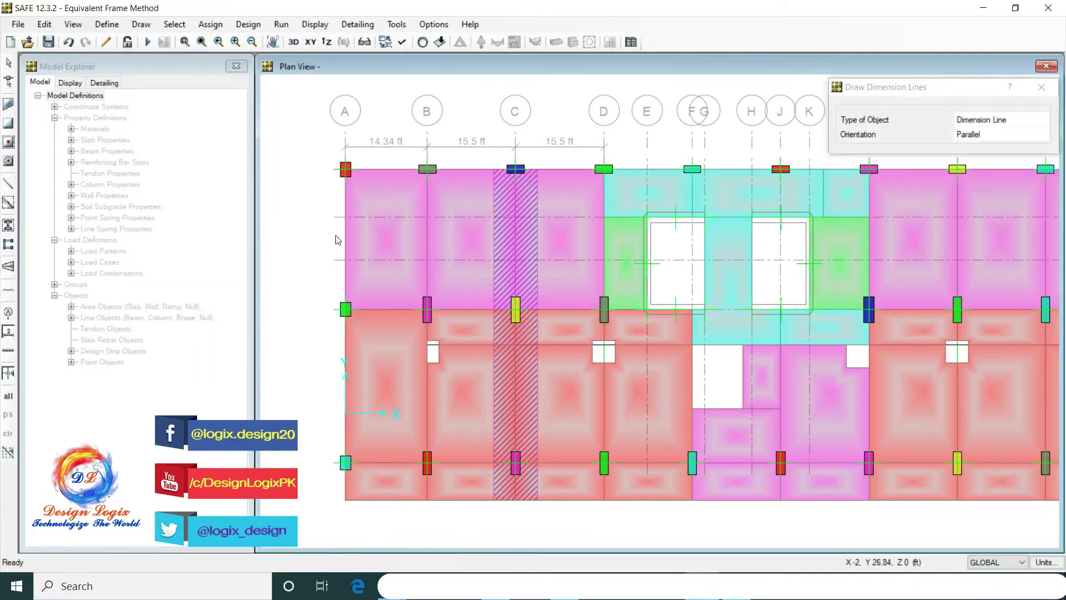
{"action": "left_click", "coordinate": [345, 309]}
{"action": "left_click", "coordinate": [321, 291]}
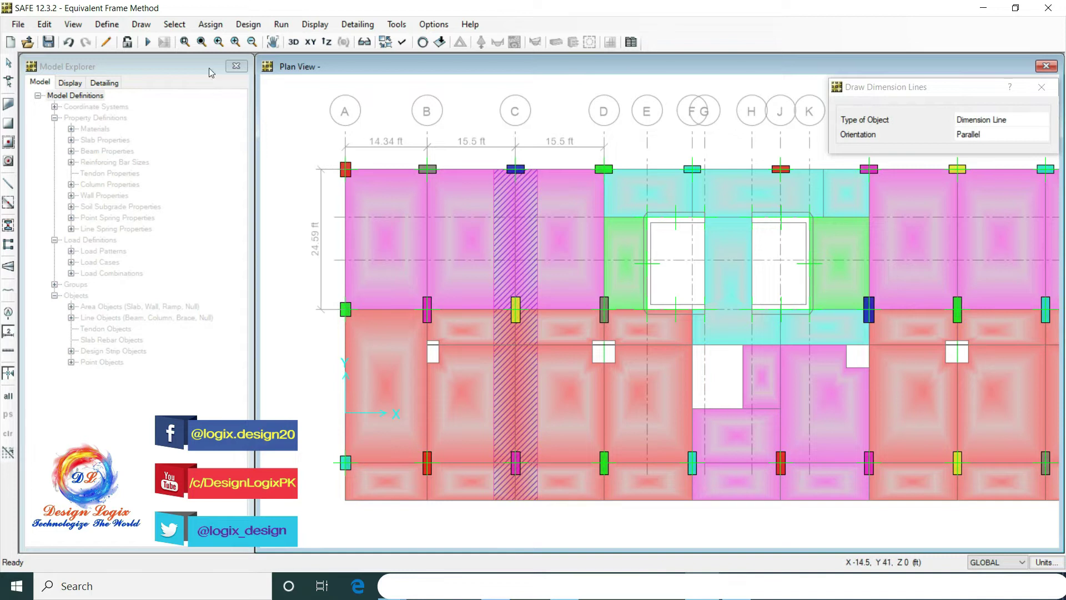
{"action": "left_click", "coordinate": [346, 309]}
{"action": "left_click", "coordinate": [346, 463]}
{"action": "left_click", "coordinate": [322, 314]}
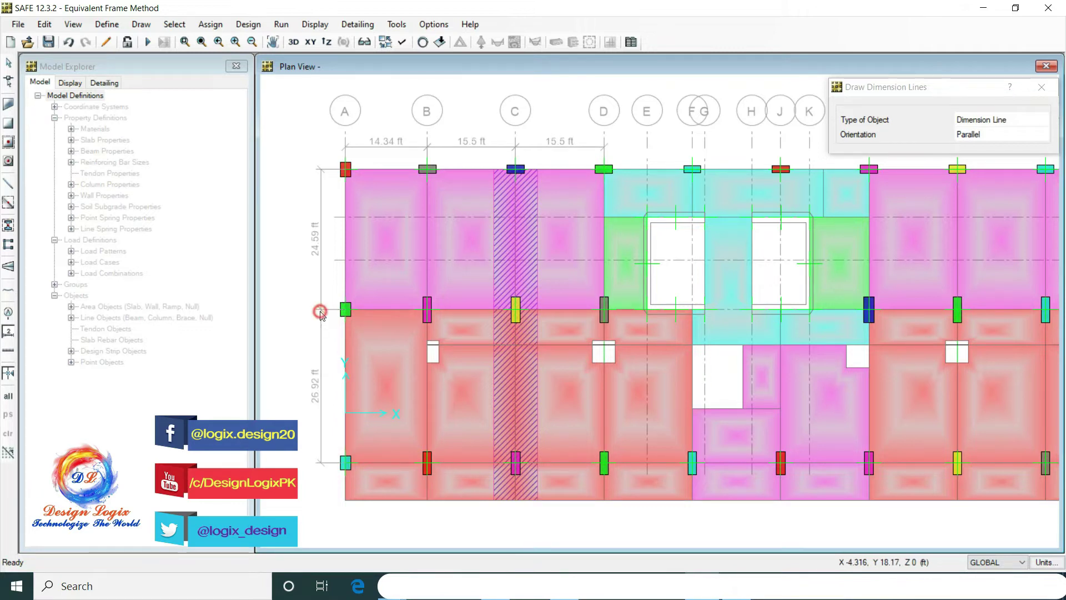
Step: Dimension the overhang from the lowest column on grid A to the slab's lower edge, and return to object selection
{"action": "left_click", "coordinate": [345, 463]}
{"action": "left_click", "coordinate": [345, 499]}
{"action": "left_click", "coordinate": [322, 469]}
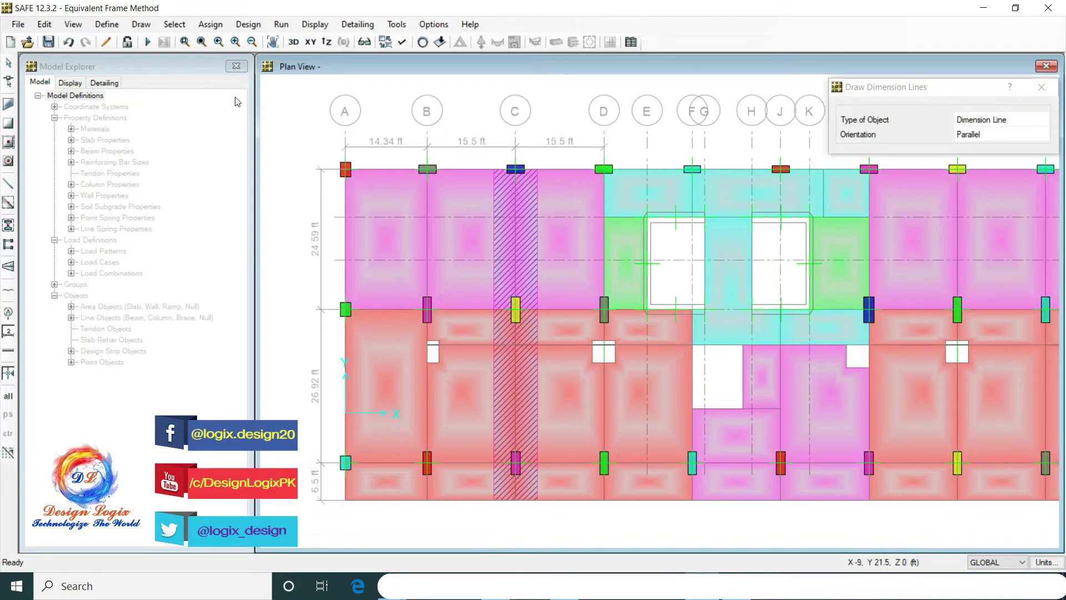
{"action": "left_click", "coordinate": [174, 24]}
{"action": "mouse_move", "coordinate": [193, 41]}
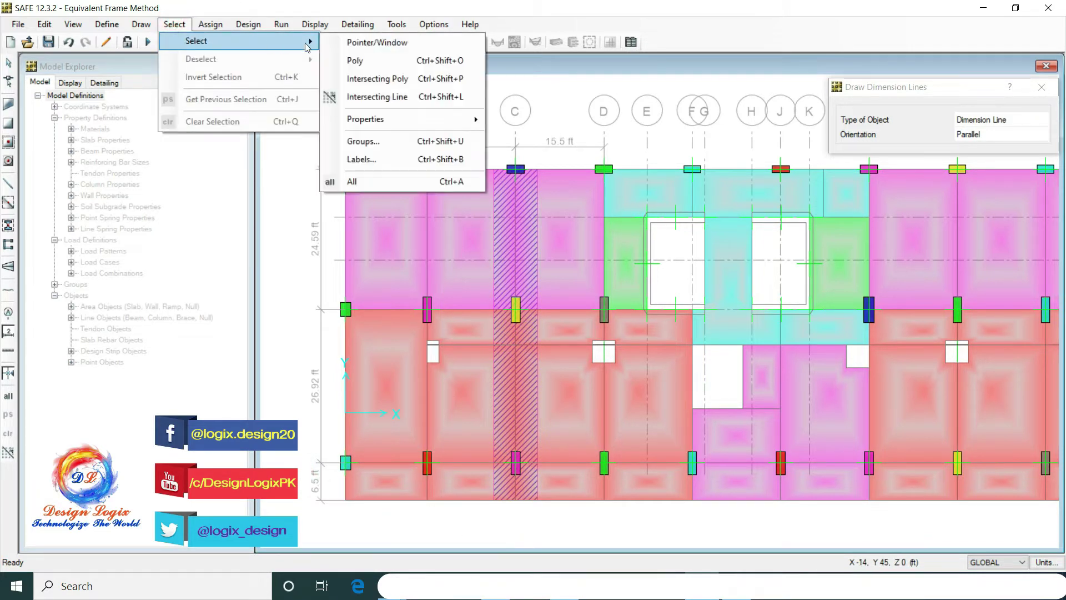
{"action": "left_click", "coordinate": [356, 41]}
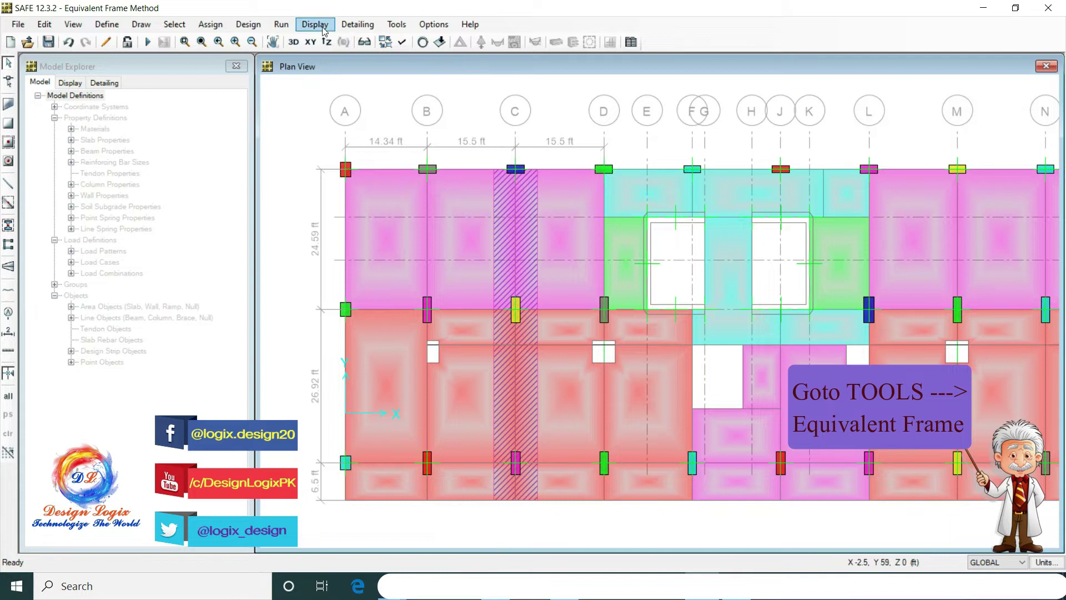
Step: Create a new equivalent frame model from strip object CSB2
{"action": "left_click", "coordinate": [398, 25]}
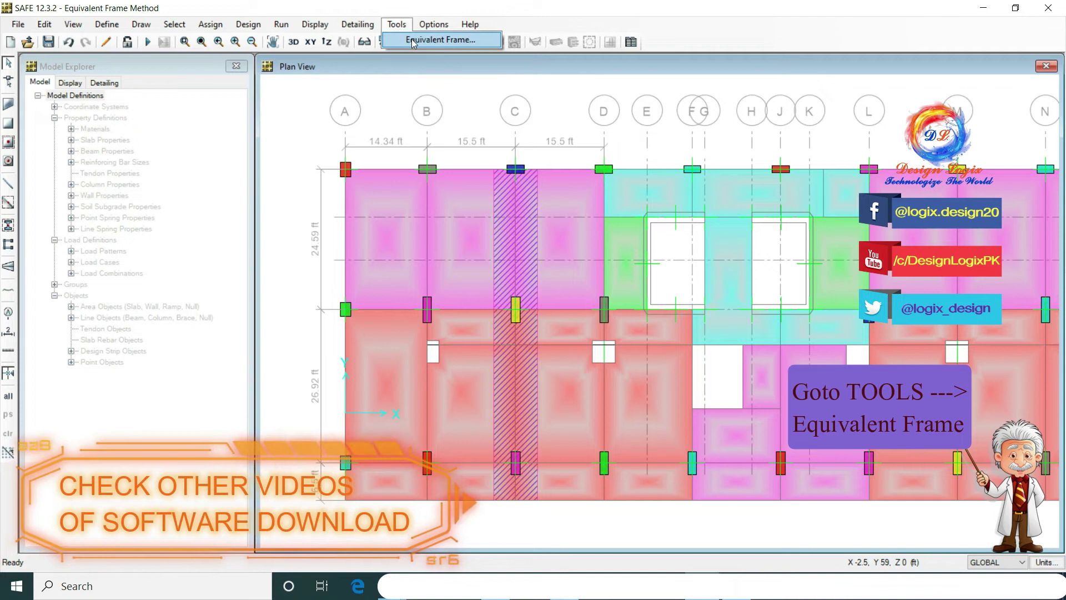
{"action": "left_click", "coordinate": [412, 41]}
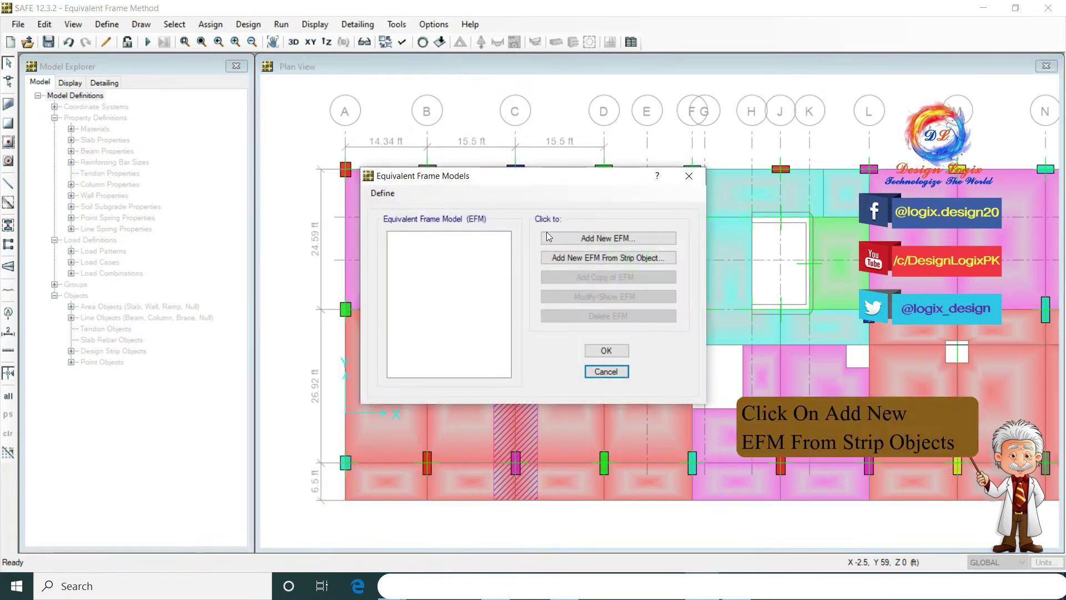
{"action": "left_click", "coordinate": [576, 258]}
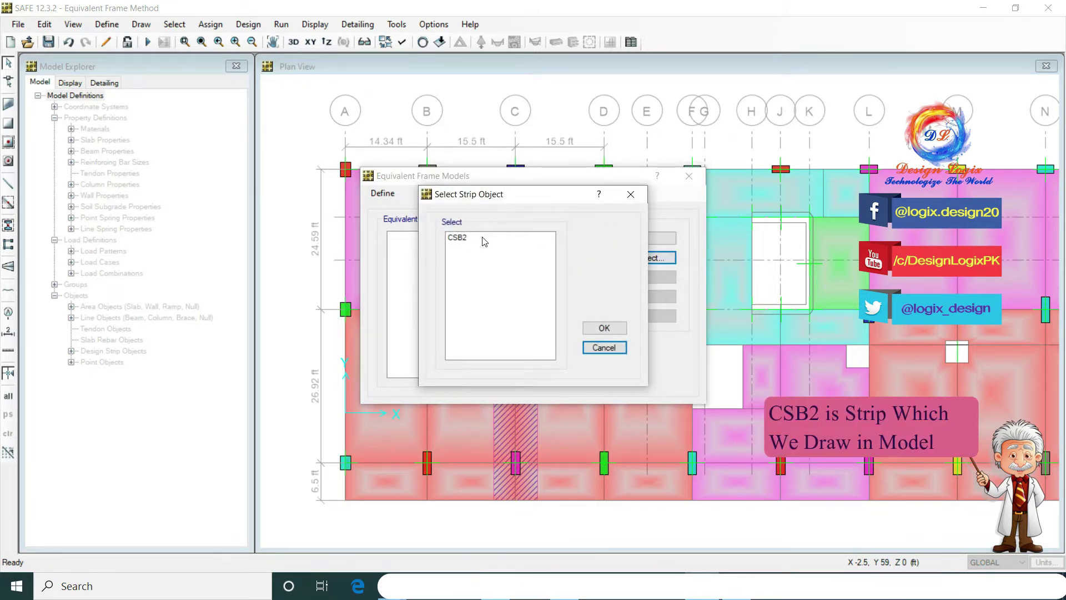
{"action": "left_click", "coordinate": [483, 239]}
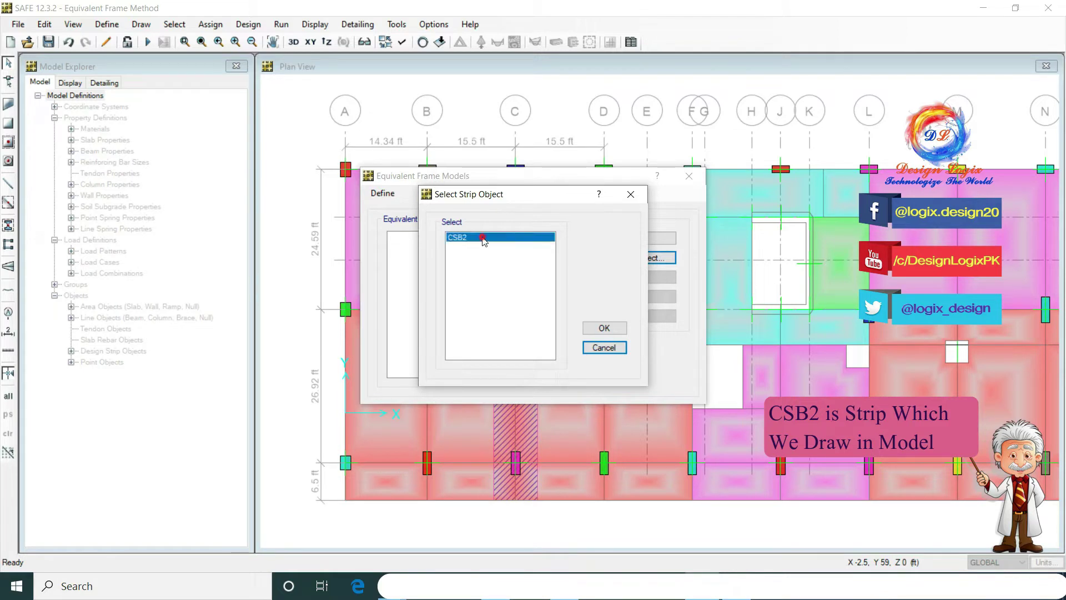
{"action": "left_click", "coordinate": [603, 328]}
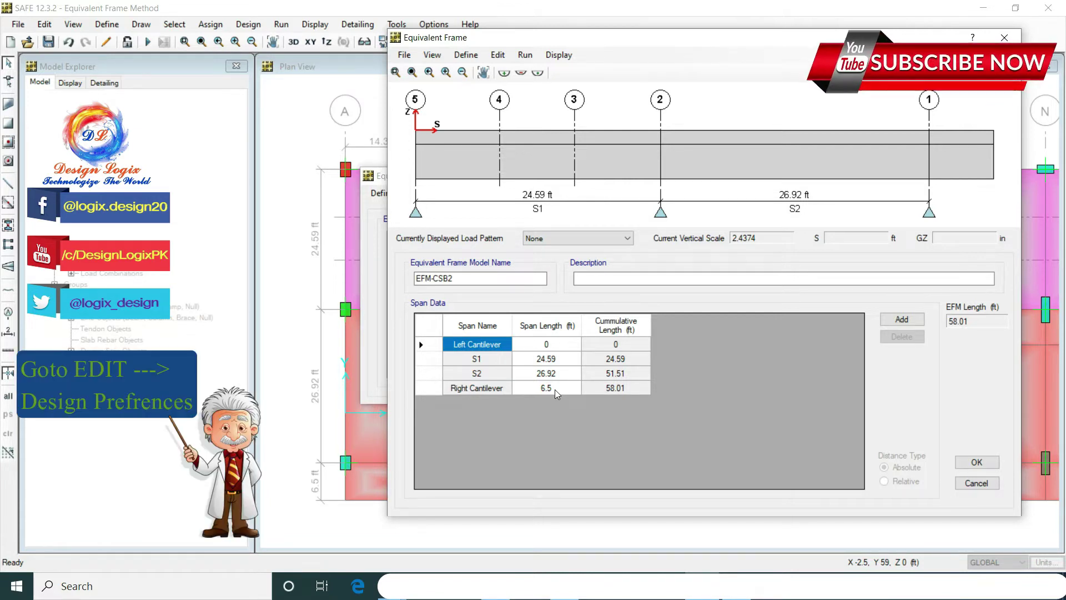
Step: Review the equivalent frame's design preferences for rebar material and cover, accept them, and display the span data
{"action": "left_click", "coordinate": [501, 57]}
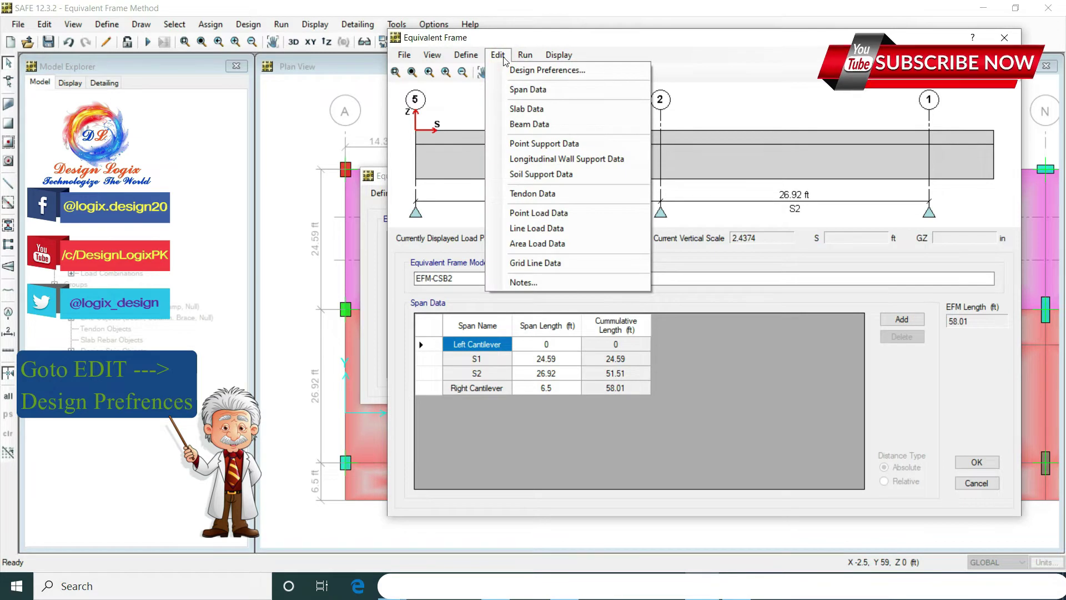
{"action": "left_click", "coordinate": [515, 70]}
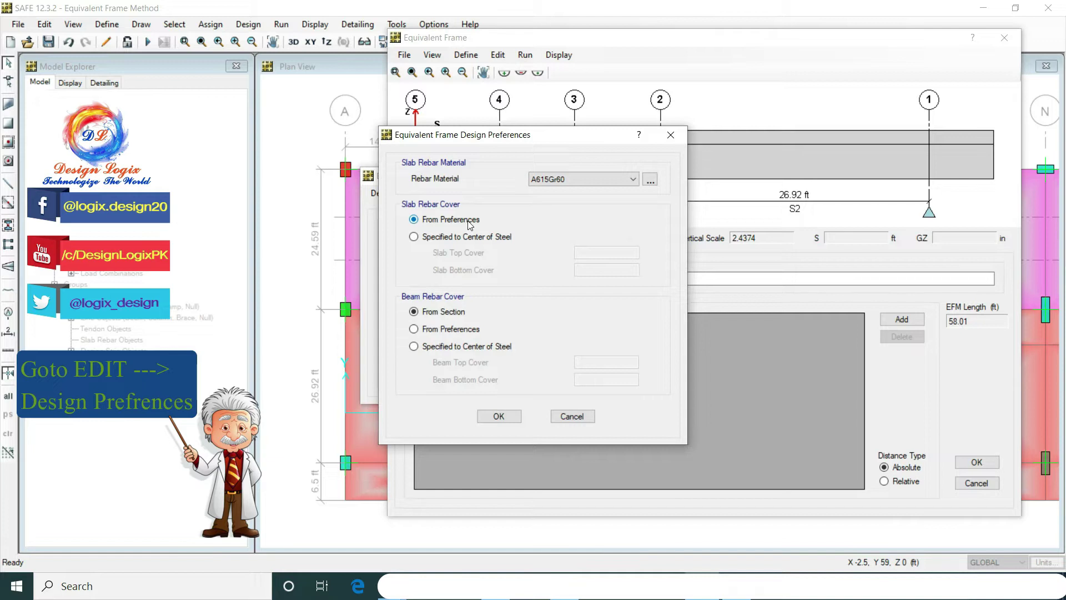
{"action": "left_click", "coordinate": [500, 416]}
{"action": "left_click", "coordinate": [498, 55]}
{"action": "left_click", "coordinate": [503, 58]}
{"action": "left_click", "coordinate": [500, 56]}
{"action": "left_click", "coordinate": [526, 90]}
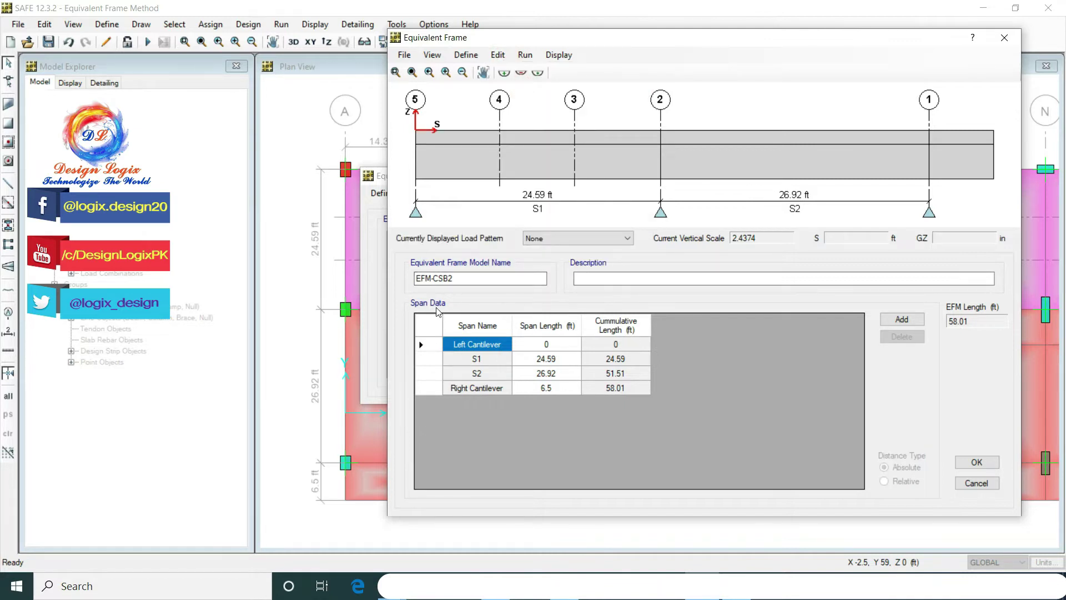
Step: Display the equivalent frame's slab data and examine the spans, slab properties and left and right widths
{"action": "left_click", "coordinate": [498, 55]}
{"action": "left_click", "coordinate": [499, 55]}
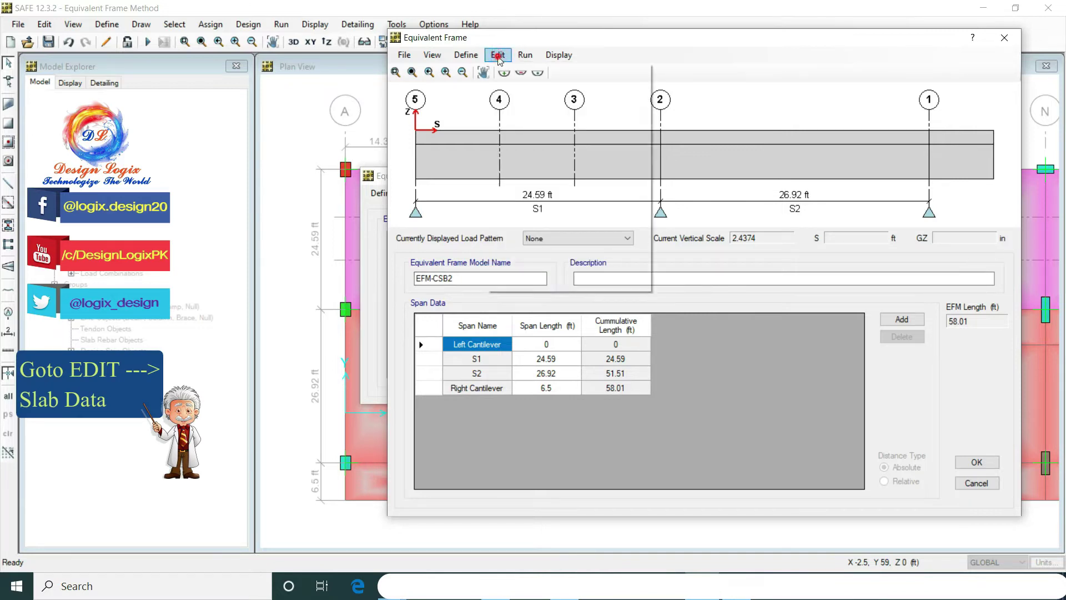
{"action": "left_click", "coordinate": [500, 56]}
{"action": "left_click", "coordinate": [526, 109]}
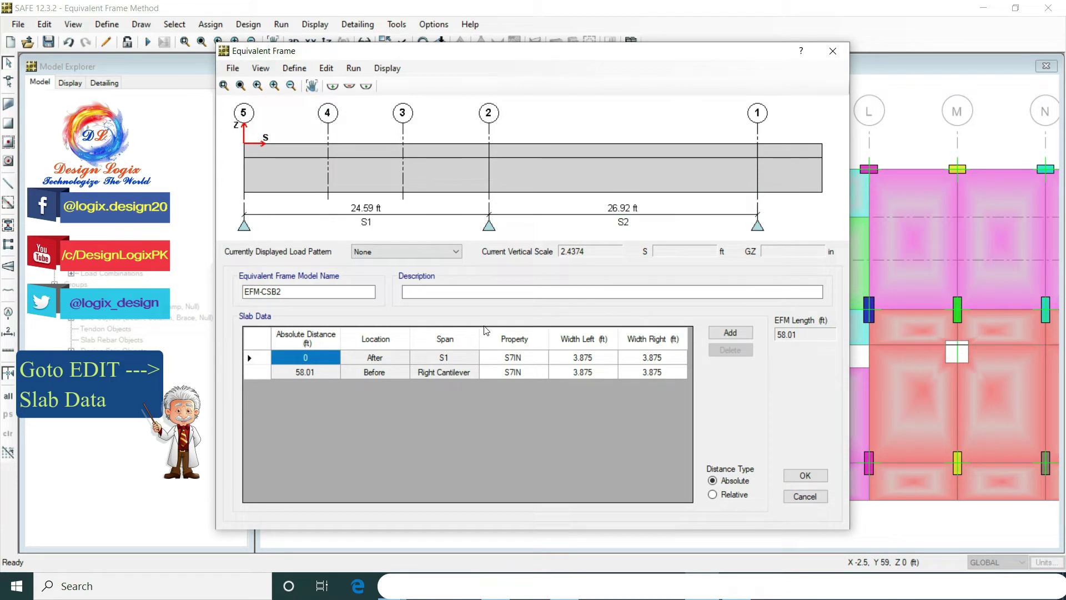
{"action": "key", "text": "Down"}
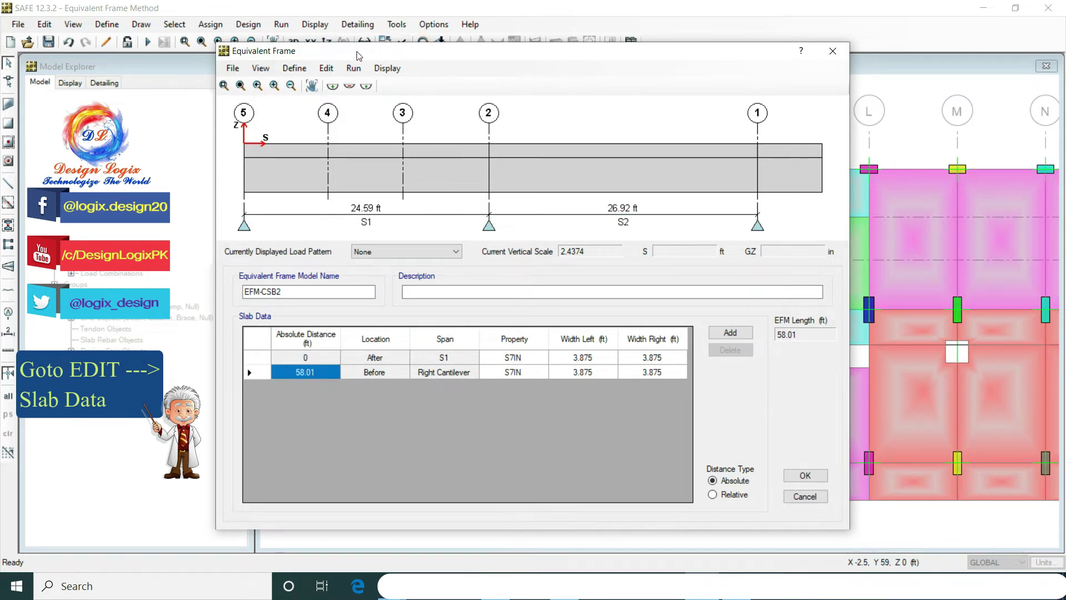
{"action": "left_click_drag", "start_coordinate": [344, 56], "coordinate": [499, 32]}
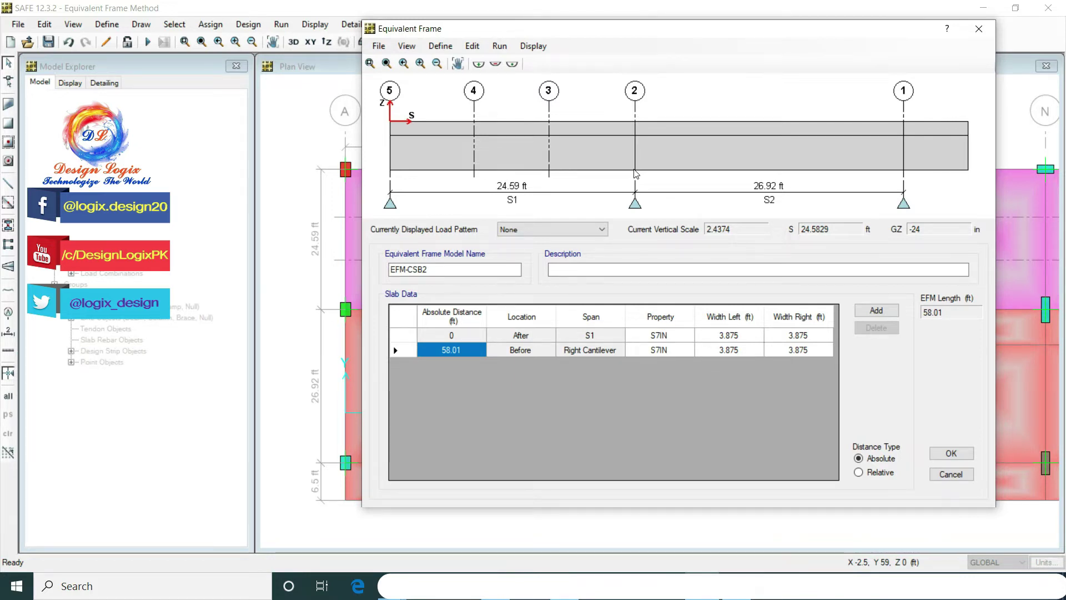
Step: Set the slab property of the starting S1 row in the slab data to S65IN
{"action": "left_click", "coordinate": [604, 336]}
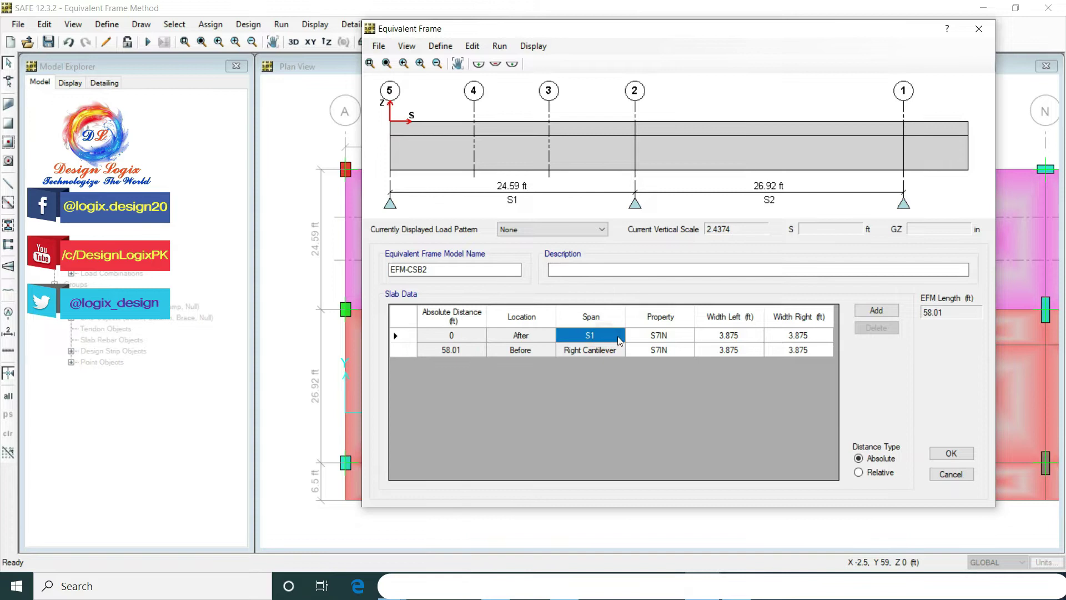
{"action": "left_click", "coordinate": [665, 337]}
{"action": "left_click", "coordinate": [688, 336]}
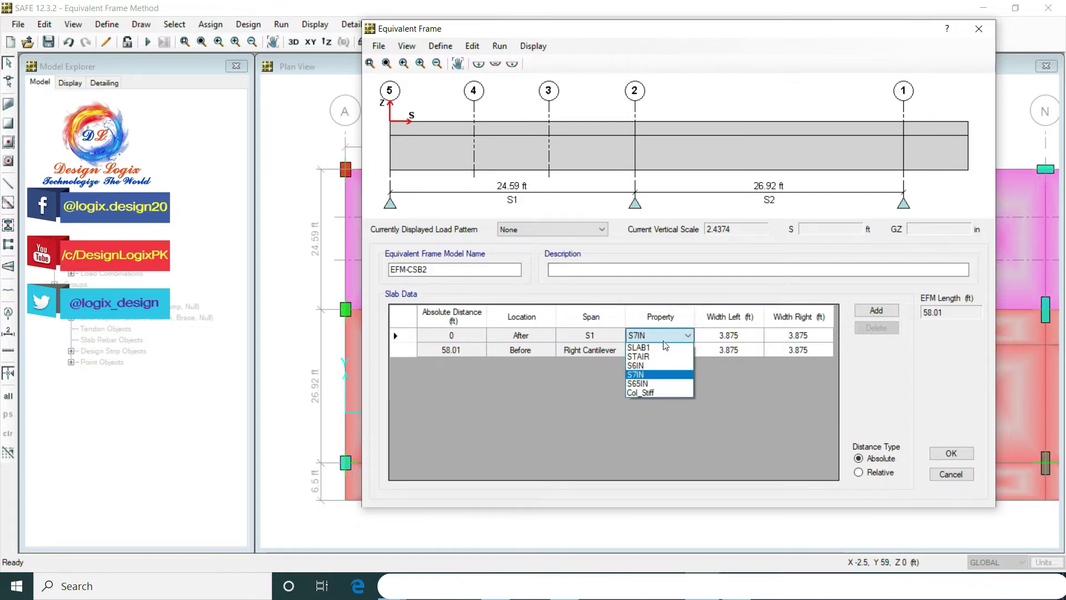
{"action": "left_click", "coordinate": [649, 383]}
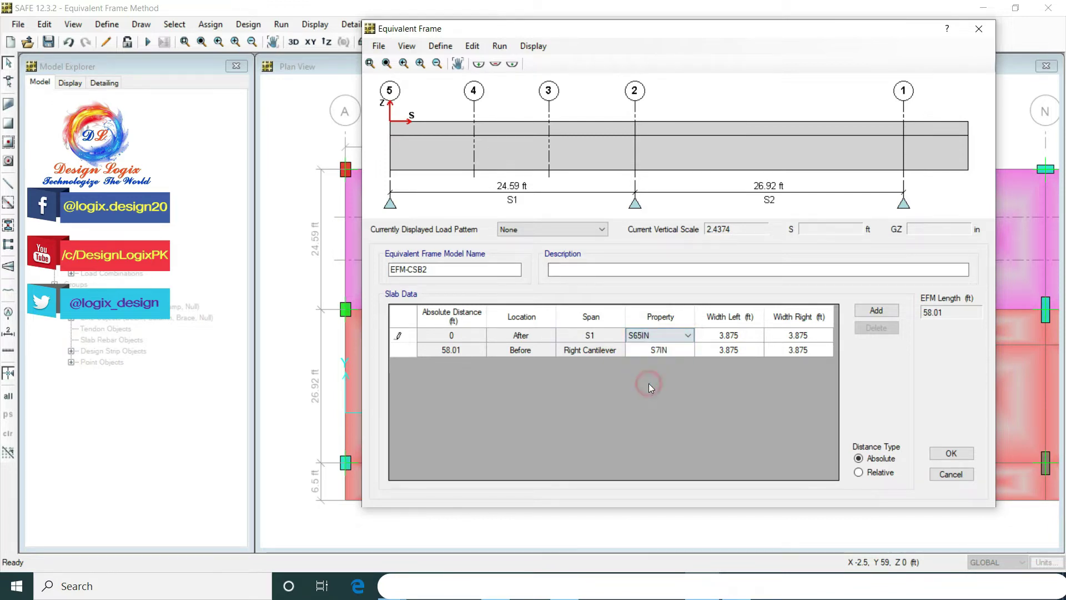
{"action": "left_click", "coordinate": [672, 350]}
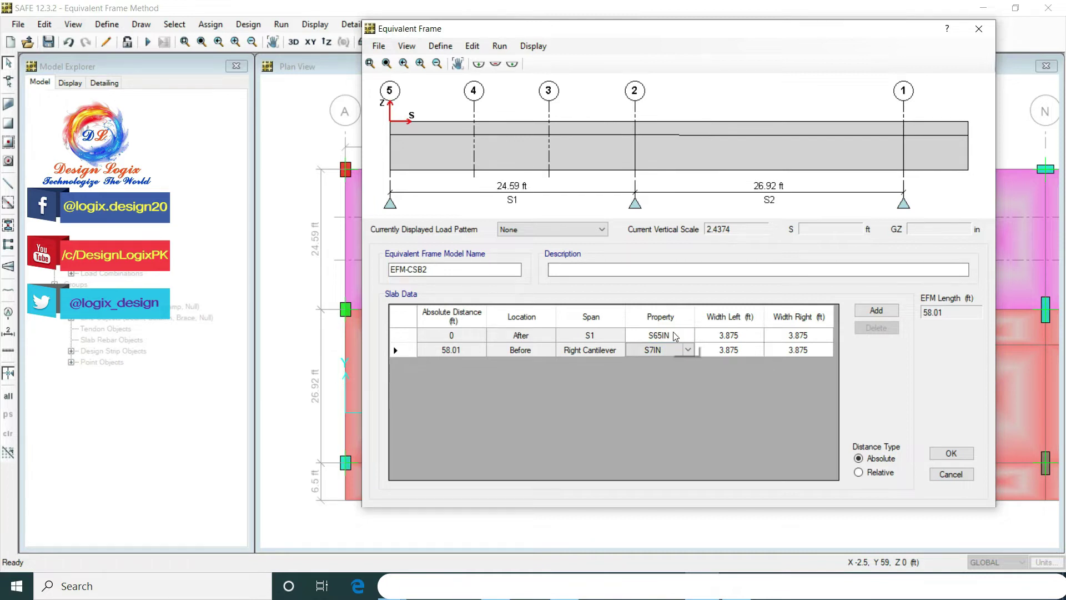
{"action": "left_click", "coordinate": [674, 336]}
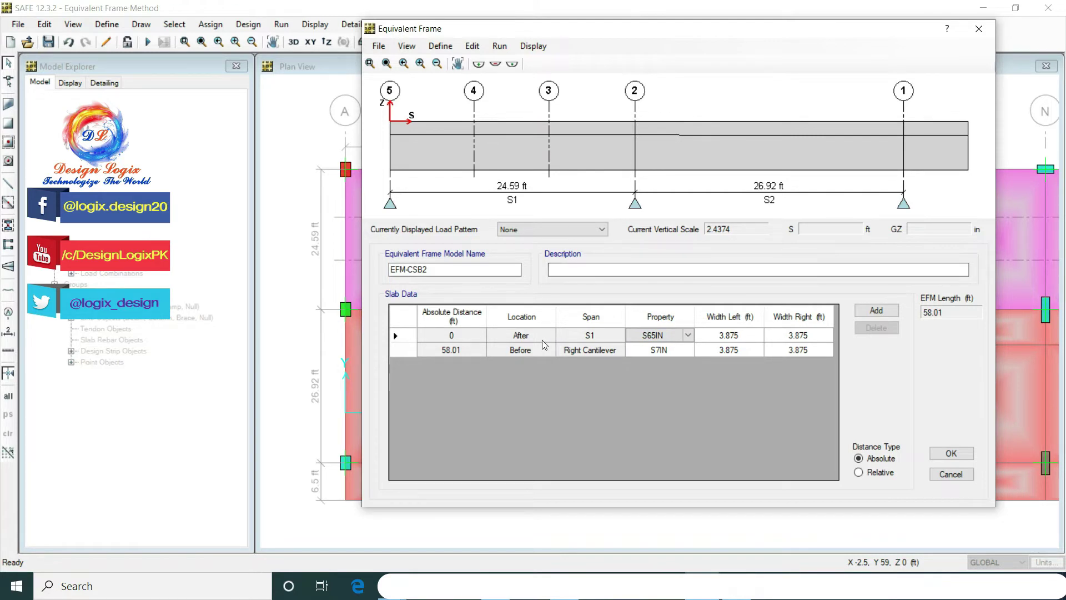
Step: Add an intermediate slab data station between the two ends of the equivalent frame
{"action": "left_click", "coordinate": [870, 312]}
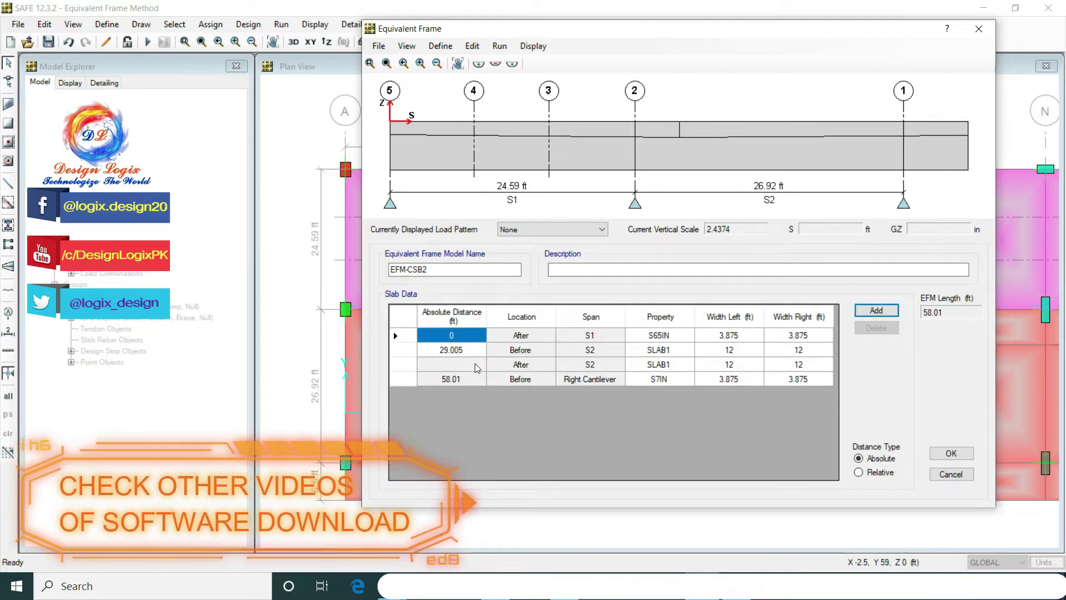
{"action": "left_click", "coordinate": [475, 365]}
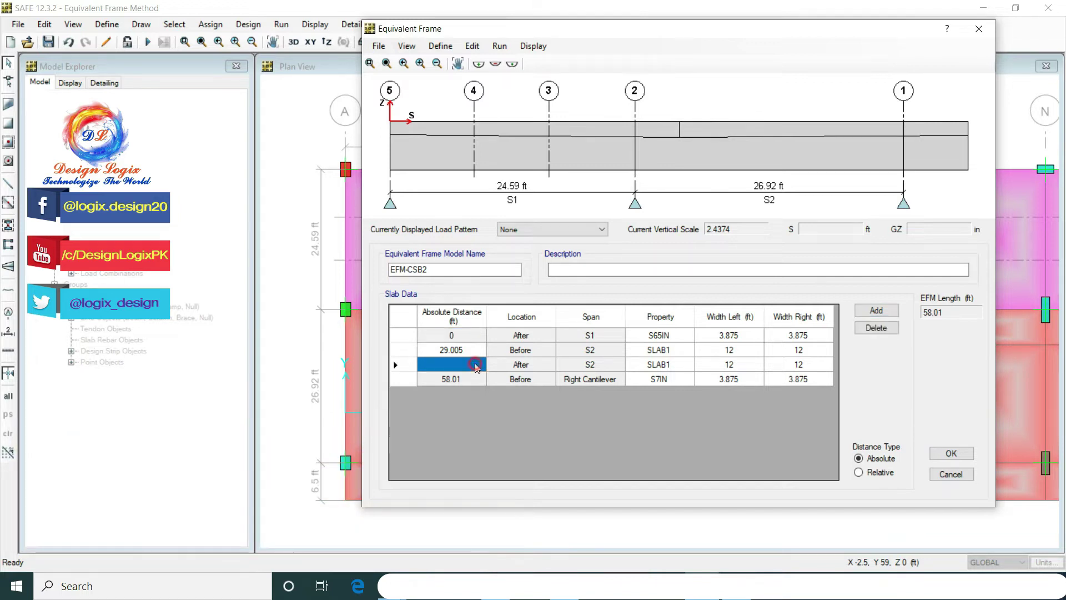
{"action": "left_click", "coordinate": [475, 335]}
{"action": "left_click", "coordinate": [472, 350]}
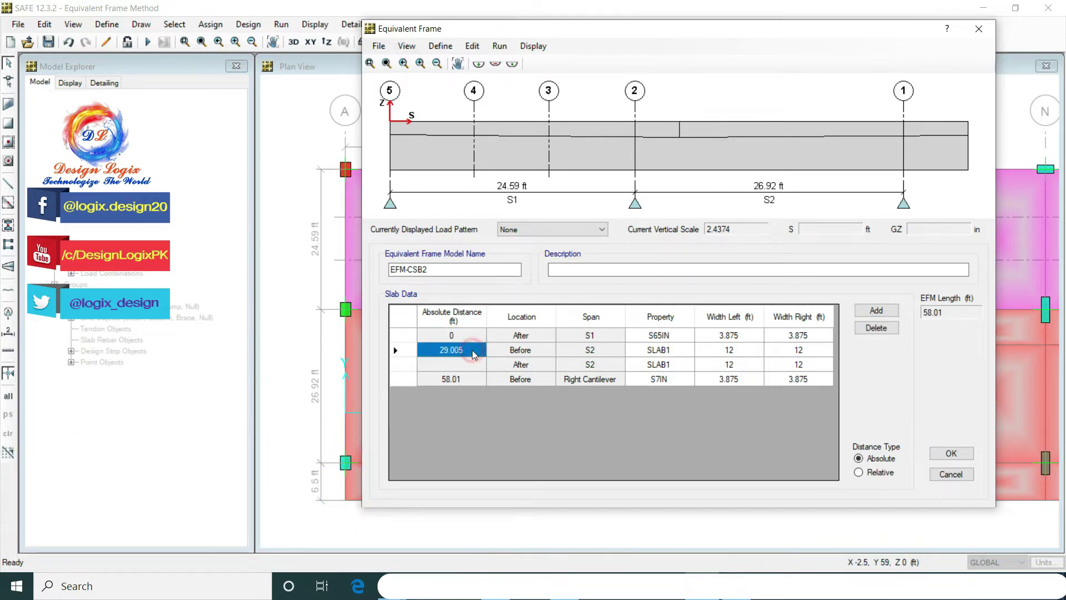
{"action": "left_click", "coordinate": [475, 336]}
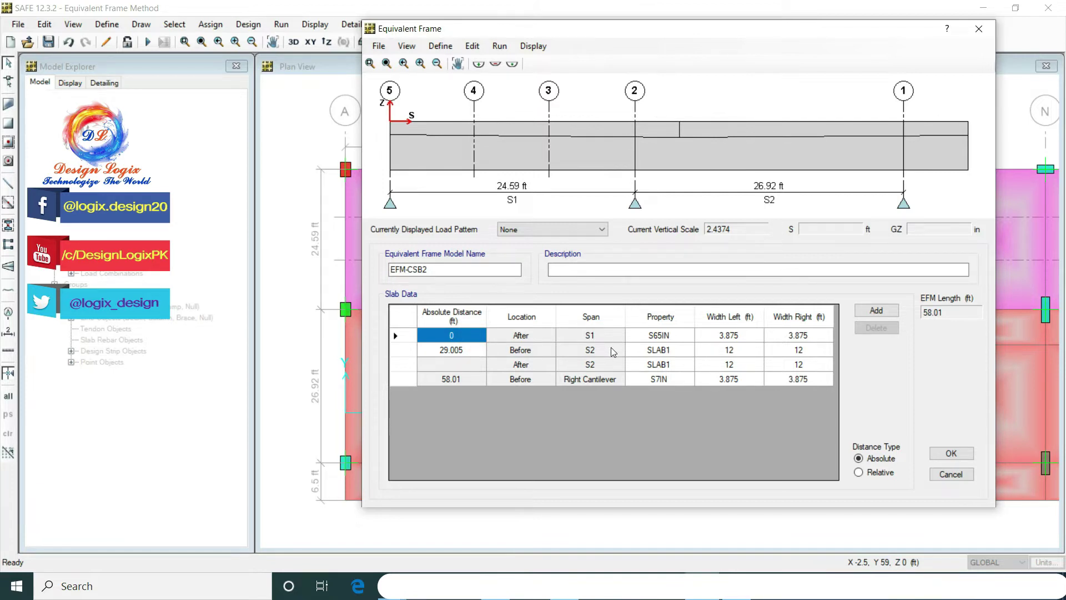
Step: Assign slab property S65IN and left and right widths of 3.875 ft just before the intermediate station
{"action": "left_click", "coordinate": [679, 351]}
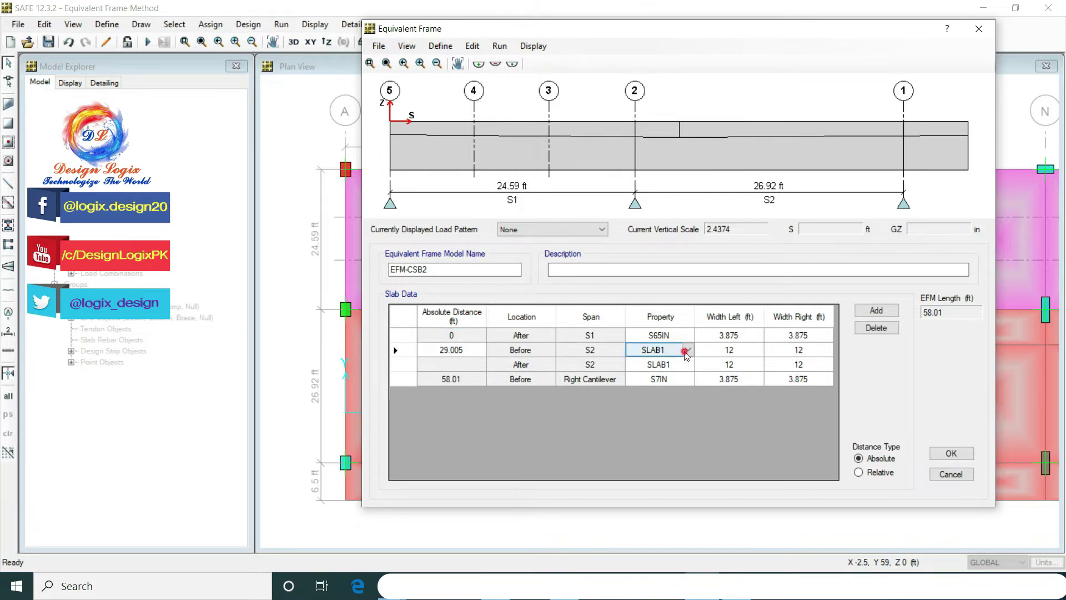
{"action": "left_click", "coordinate": [681, 352]}
{"action": "left_click", "coordinate": [639, 398]}
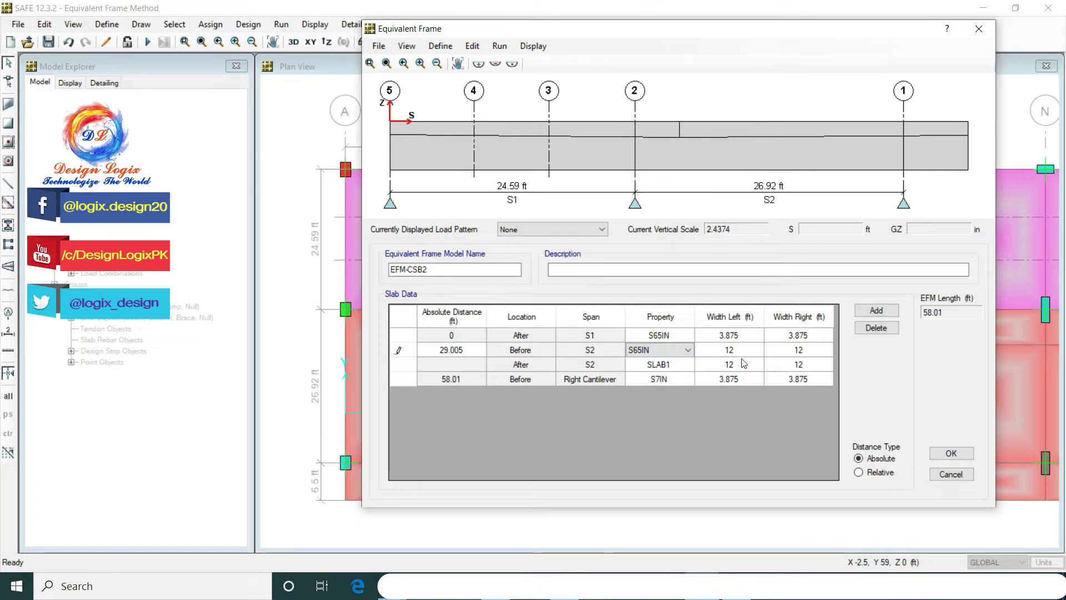
{"action": "left_click", "coordinate": [747, 356]}
{"action": "type", "text": "3.875"}
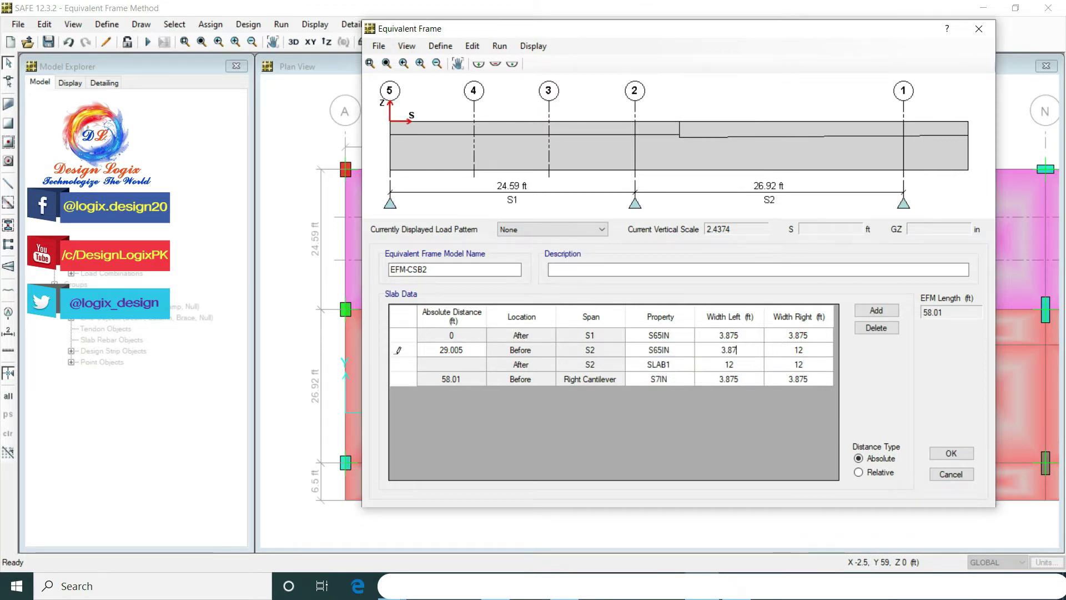
{"action": "left_click", "coordinate": [814, 351]}
{"action": "type", "text": "3.875"}
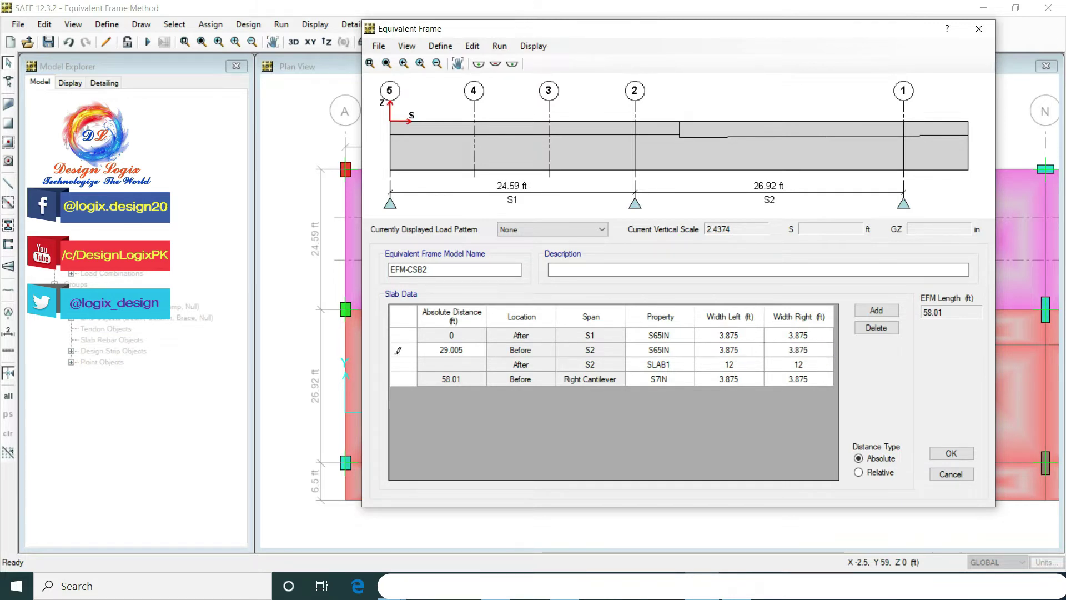
Step: Assign slab property S7IN and left and right widths of 3.875 ft just after the intermediate station
{"action": "left_click", "coordinate": [734, 364]}
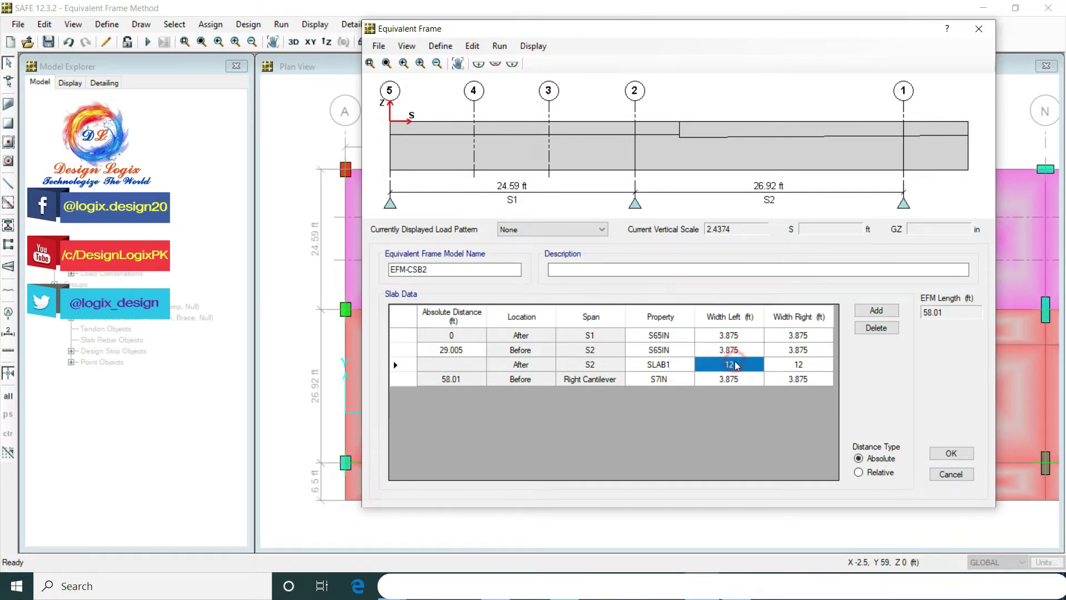
{"action": "left_click", "coordinate": [682, 364]}
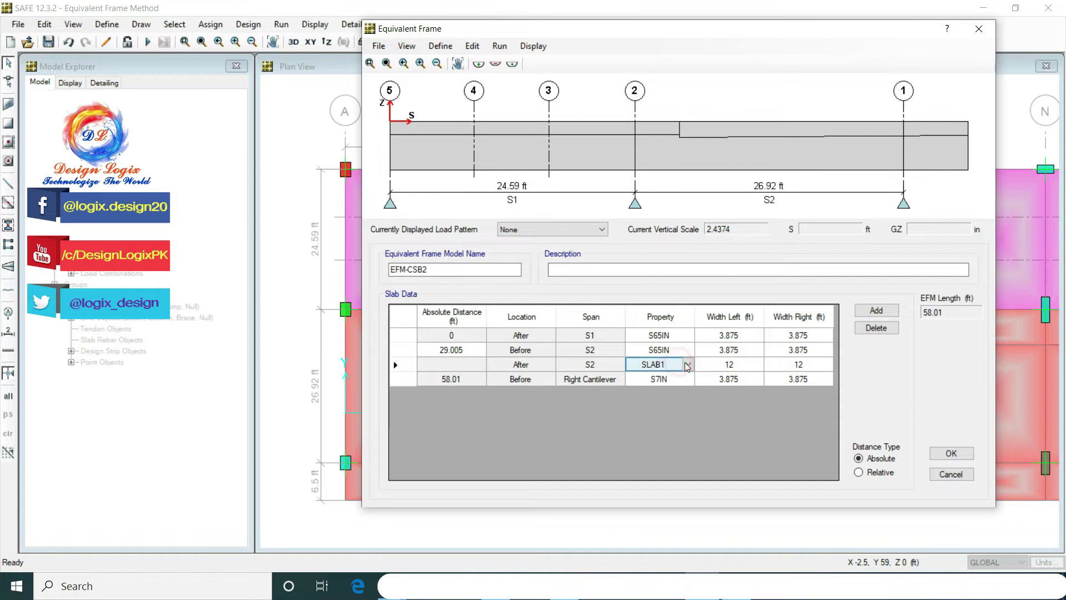
{"action": "left_click", "coordinate": [688, 364]}
{"action": "left_click", "coordinate": [660, 404]}
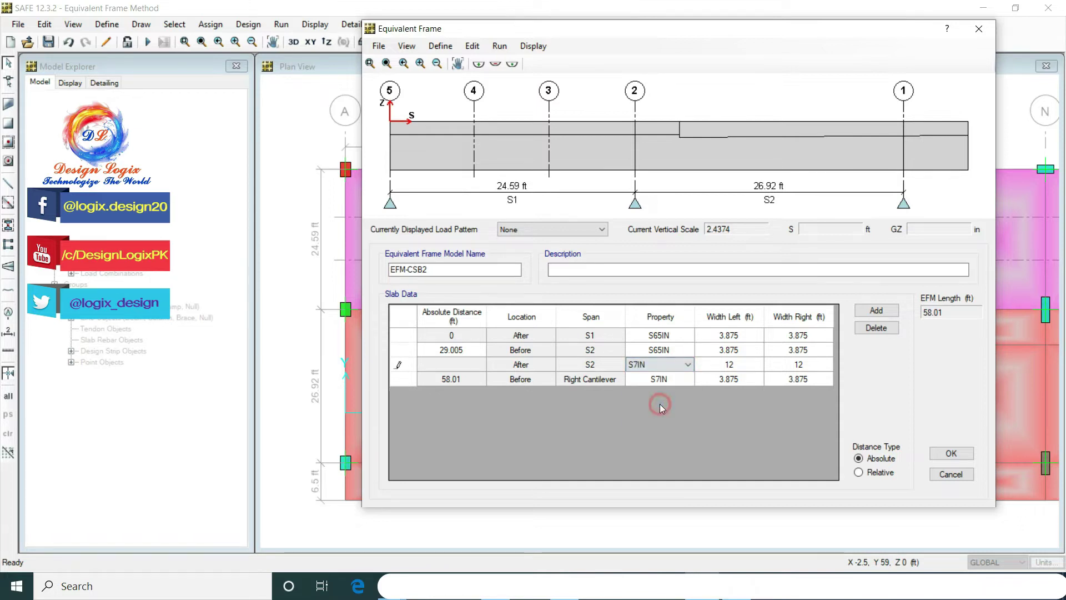
{"action": "left_click", "coordinate": [737, 367]}
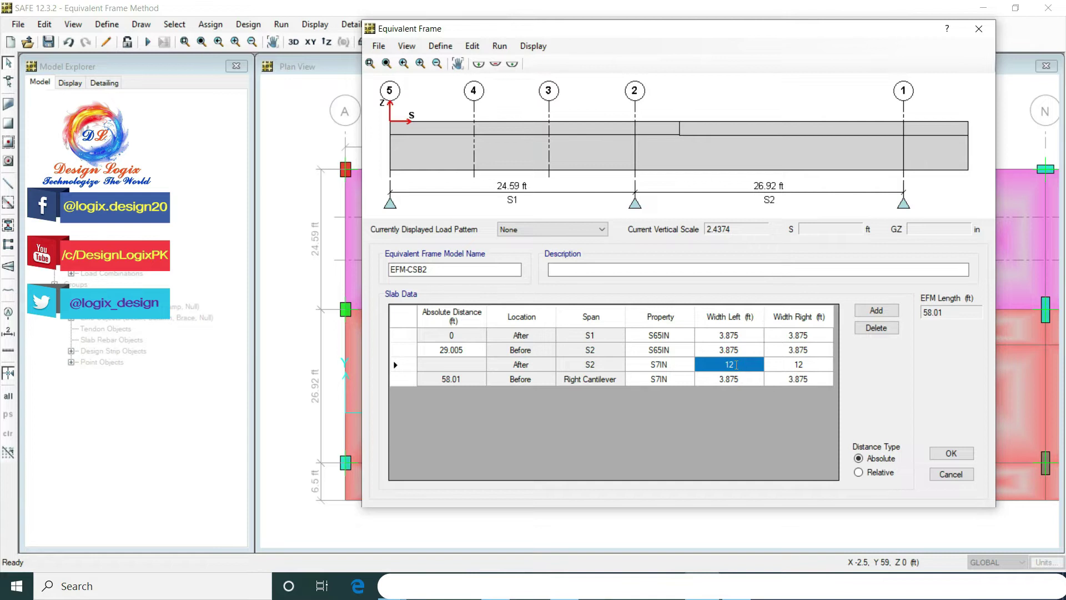
{"action": "type", "text": "3.875"}
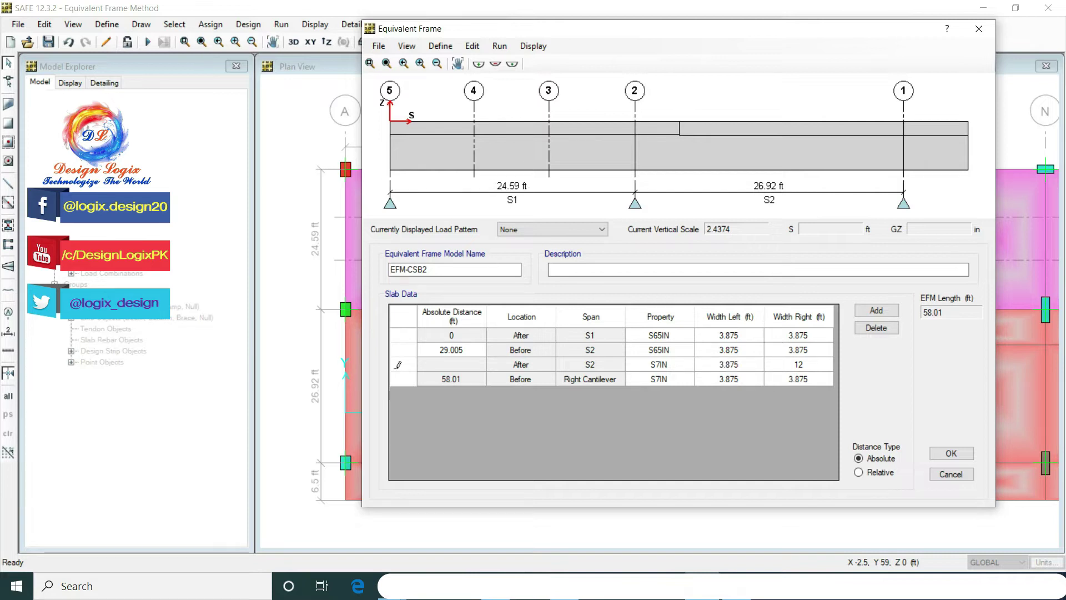
{"action": "left_click", "coordinate": [772, 366]}
{"action": "type", "text": "3.875"}
Step: Set the intermediate slab station's absolute distance to 24.59 ft, at the support on grid 2
{"action": "left_click", "coordinate": [459, 366]}
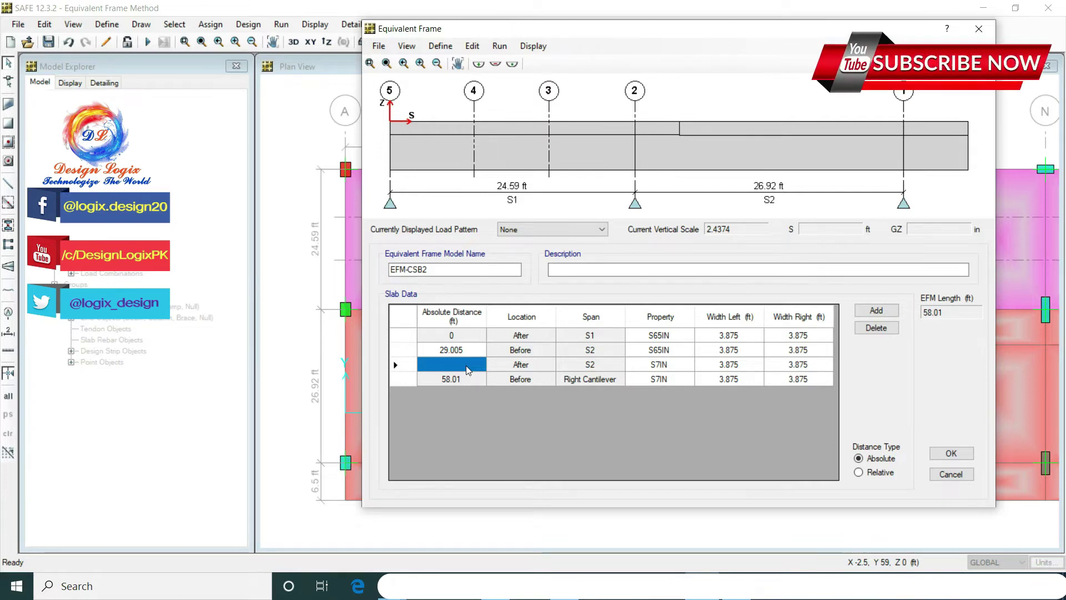
{"action": "left_click", "coordinate": [450, 350]}
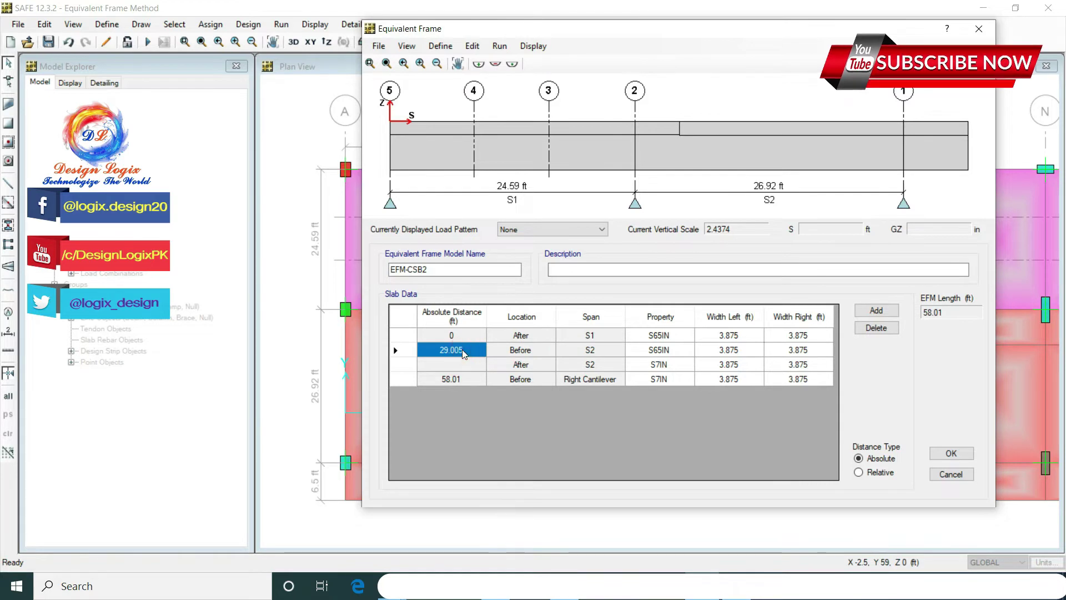
{"action": "type", "text": "24.59"}
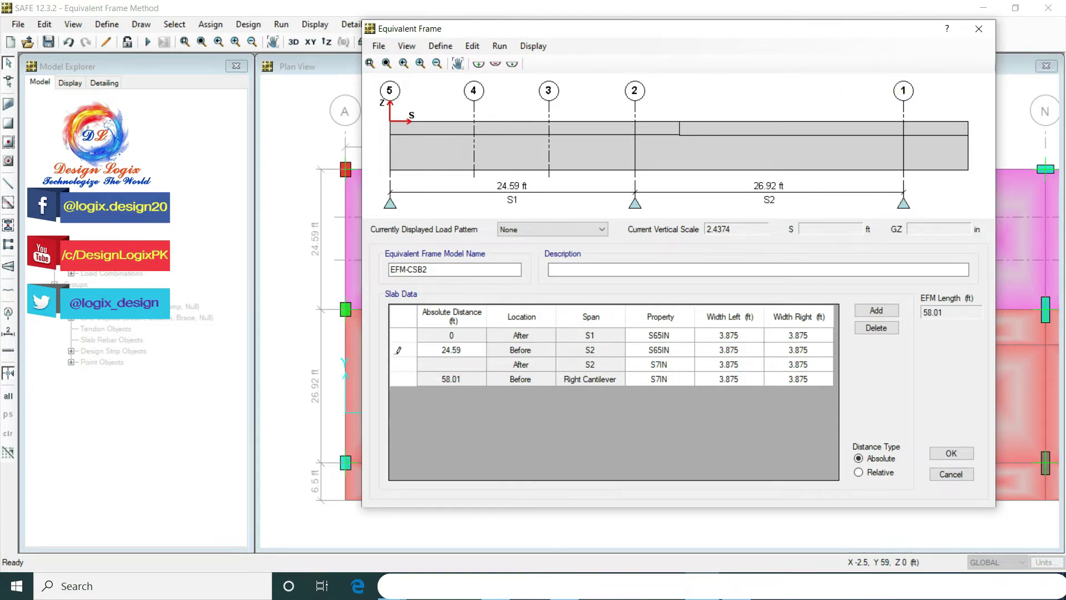
{"action": "left_click", "coordinate": [471, 362]}
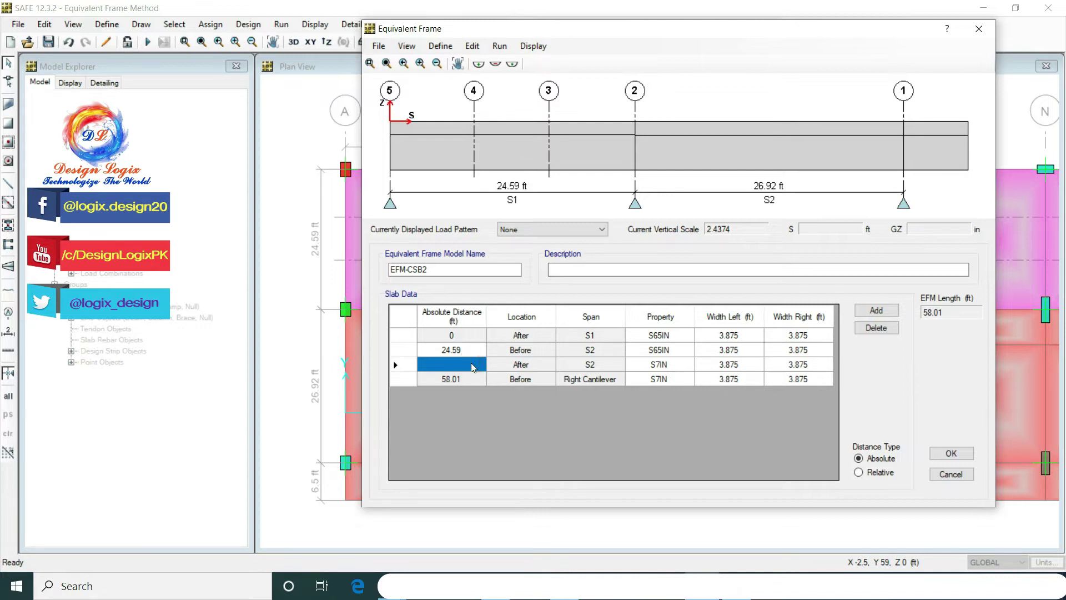
{"action": "left_click", "coordinate": [467, 344]}
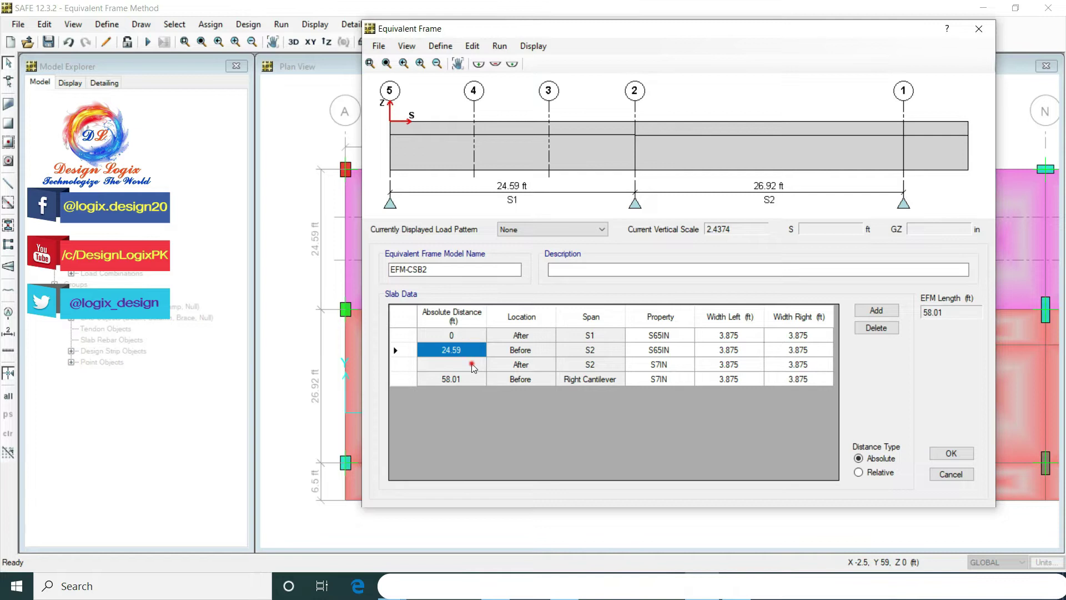
{"action": "left_click", "coordinate": [472, 365]}
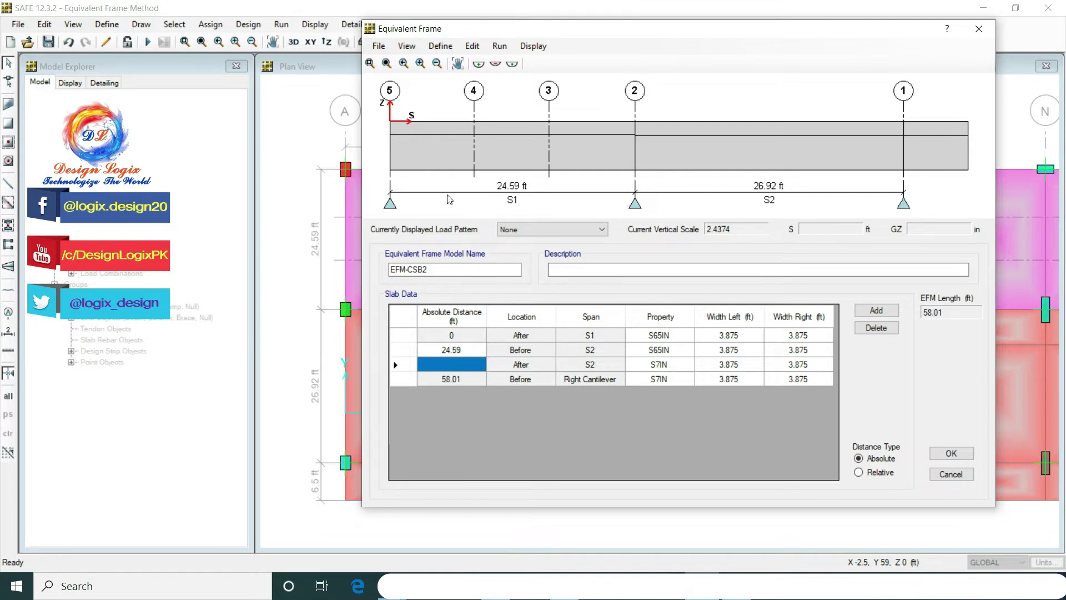
Step: Vary the vertical scale of the frame elevation to examine the slab thickness change at grid 2
{"action": "left_click", "coordinate": [478, 63]}
{"action": "left_click", "coordinate": [478, 64]}
{"action": "left_click", "coordinate": [480, 64]}
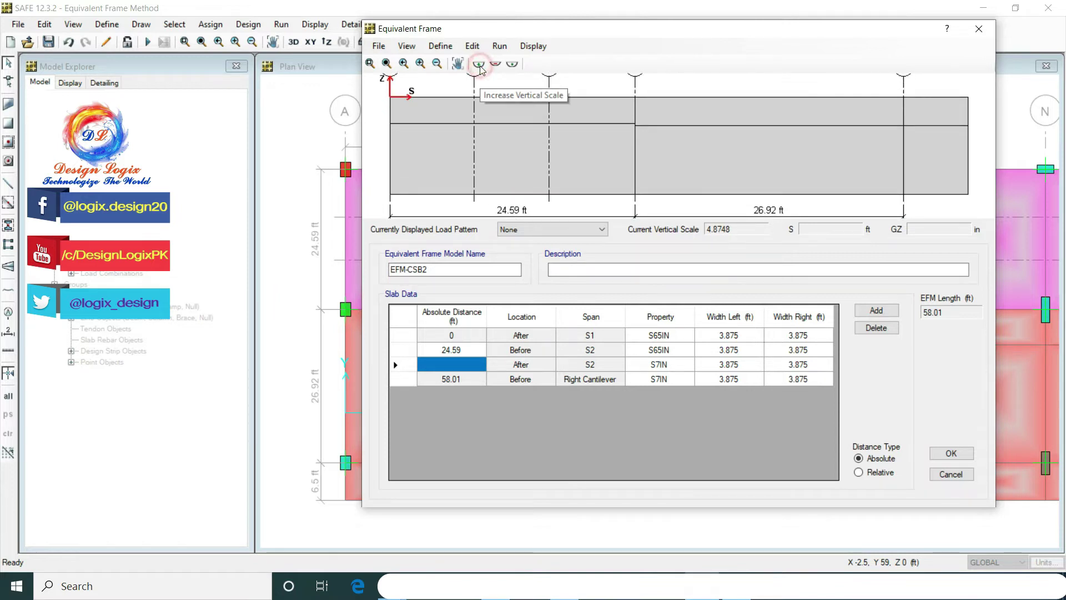
{"action": "left_click", "coordinate": [495, 65]}
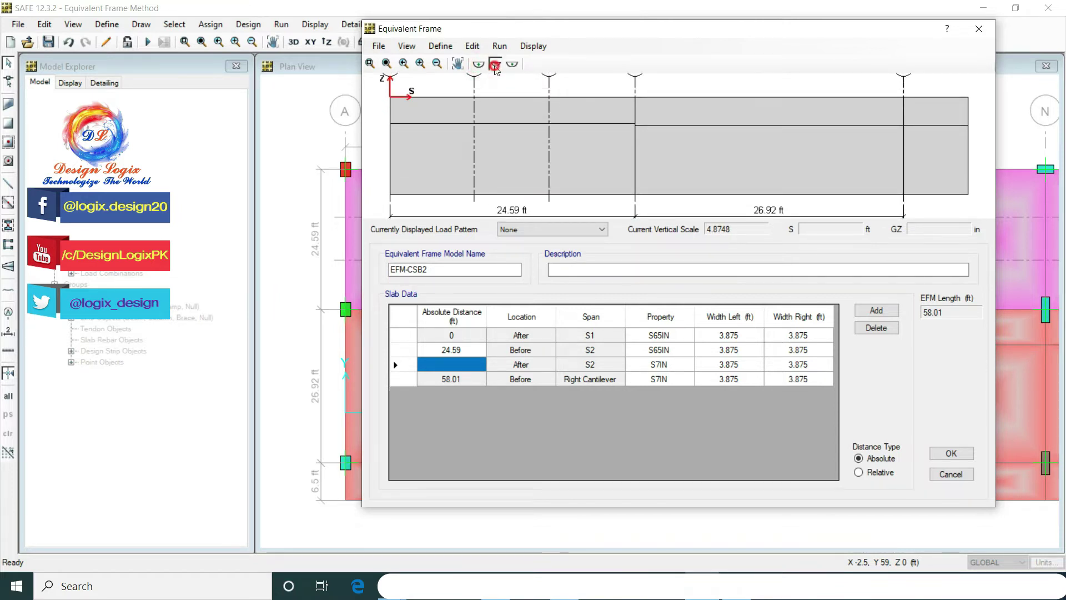
{"action": "left_click", "coordinate": [495, 64]}
{"action": "left_click", "coordinate": [496, 64]}
{"action": "left_click", "coordinate": [495, 64]}
{"action": "left_click", "coordinate": [495, 64]}
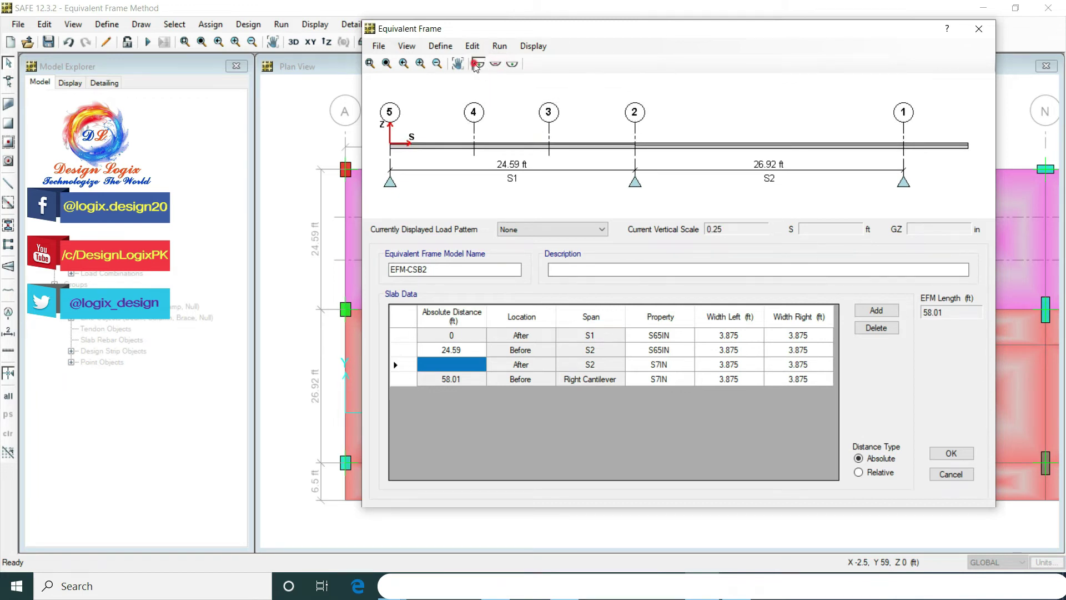
{"action": "left_click", "coordinate": [477, 65]}
{"action": "left_click", "coordinate": [478, 64]}
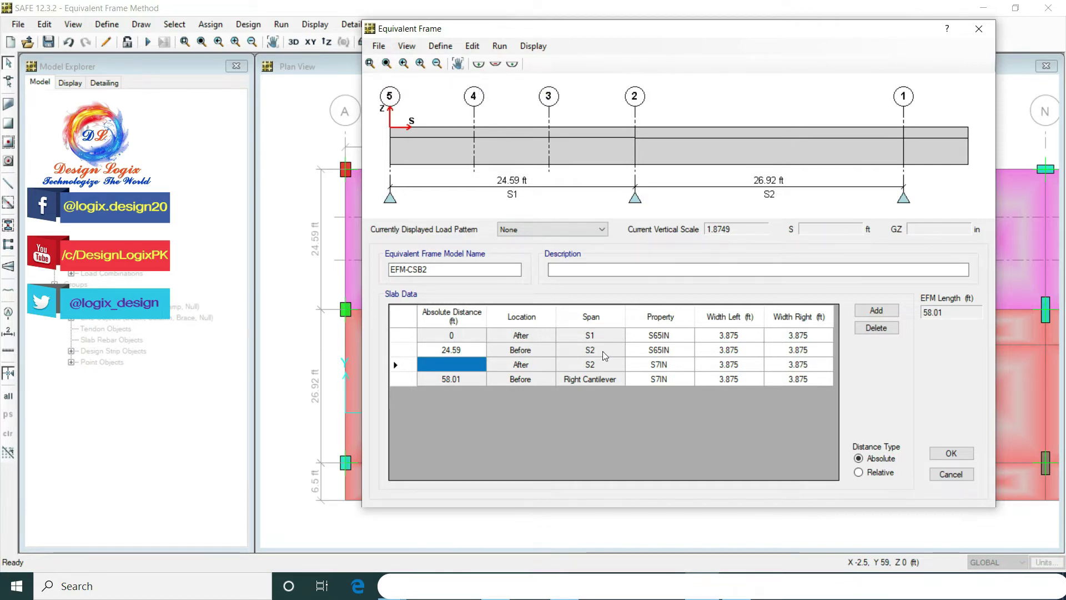
Step: Display the frame's beam data and point support data, and examine each support's distance, column properties and adjoining spans
{"action": "left_click", "coordinate": [473, 46]}
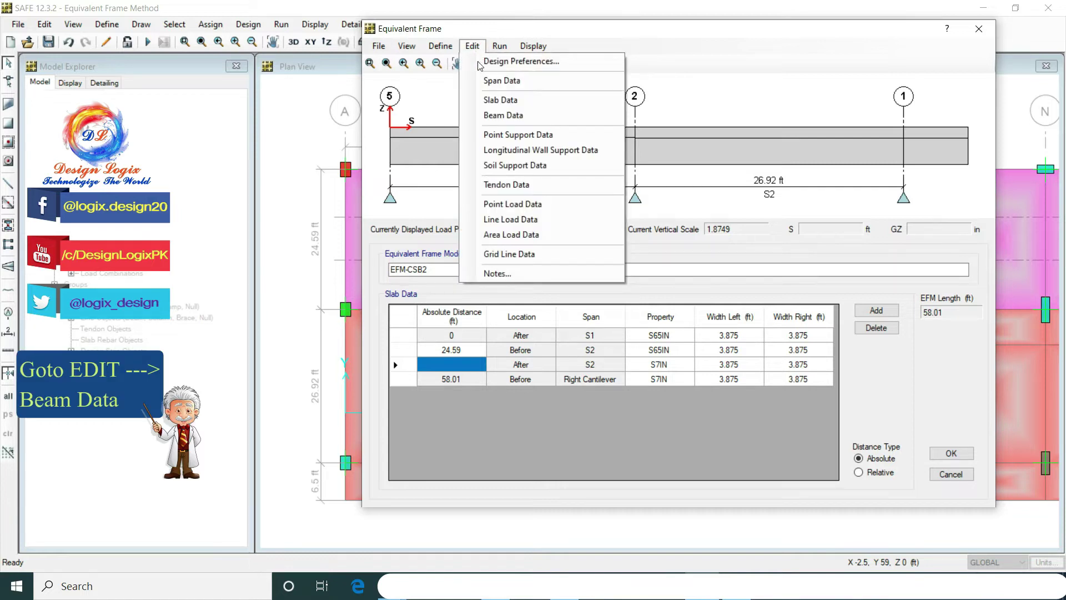
{"action": "left_click", "coordinate": [507, 115]}
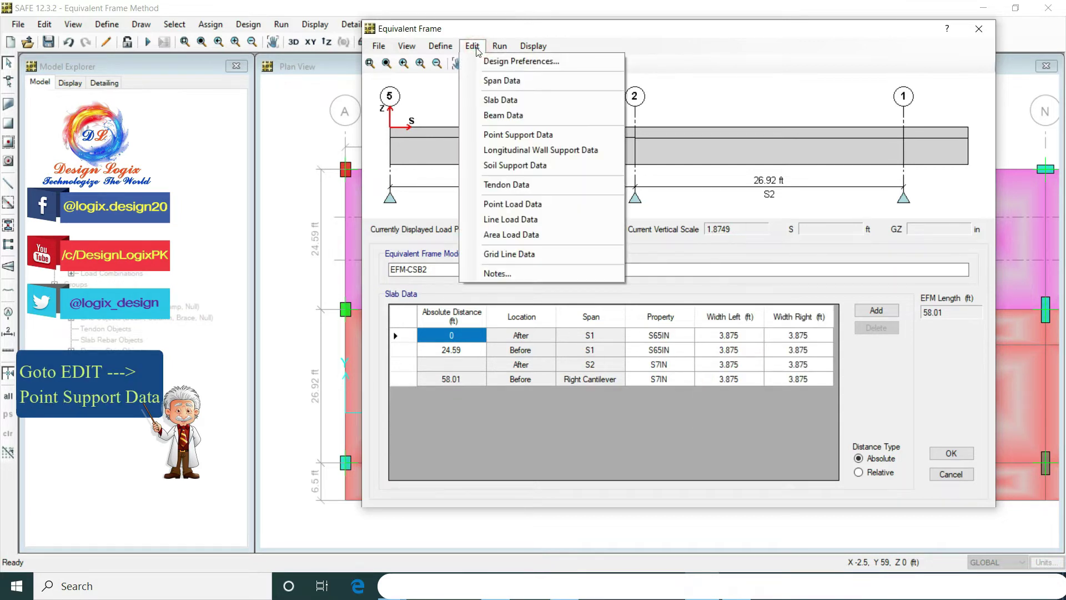
{"action": "left_click", "coordinate": [516, 135]}
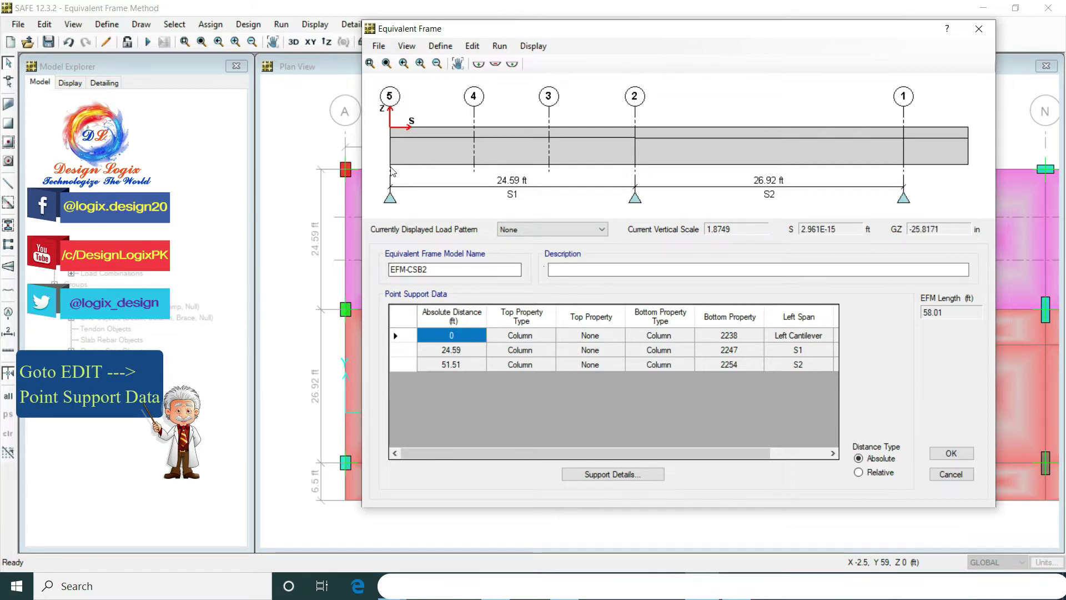
{"action": "left_click", "coordinate": [468, 351]}
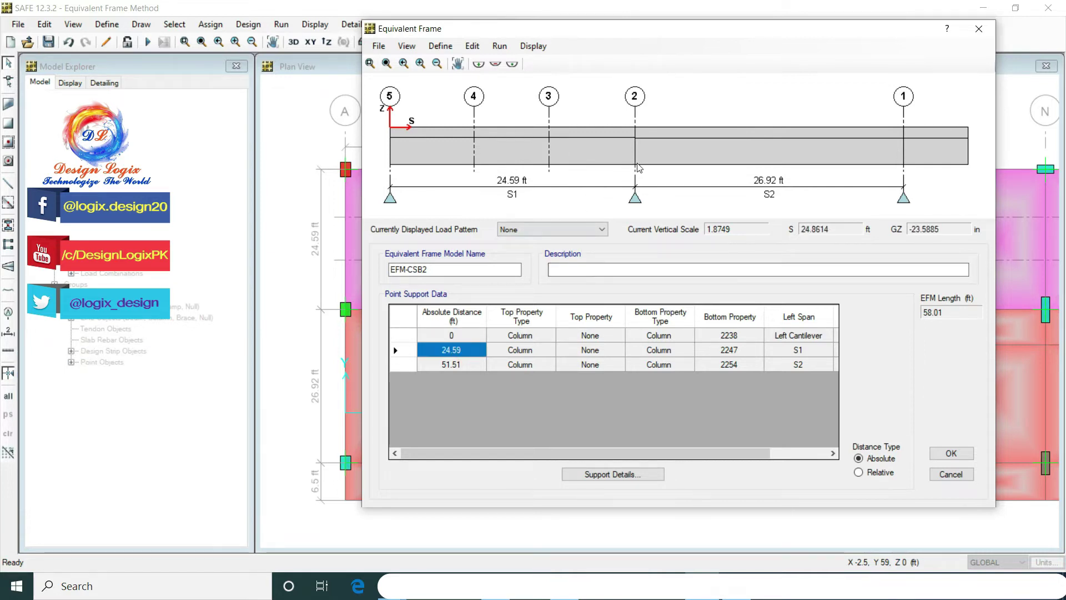
{"action": "left_click", "coordinate": [473, 365]}
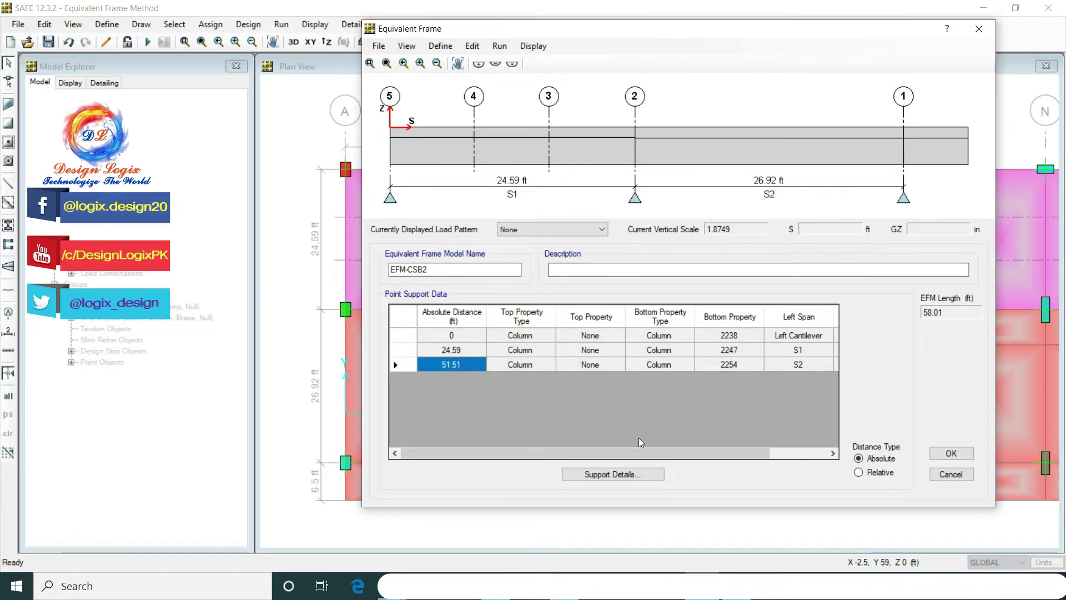
{"action": "left_click_drag", "start_coordinate": [655, 453], "coordinate": [734, 457]}
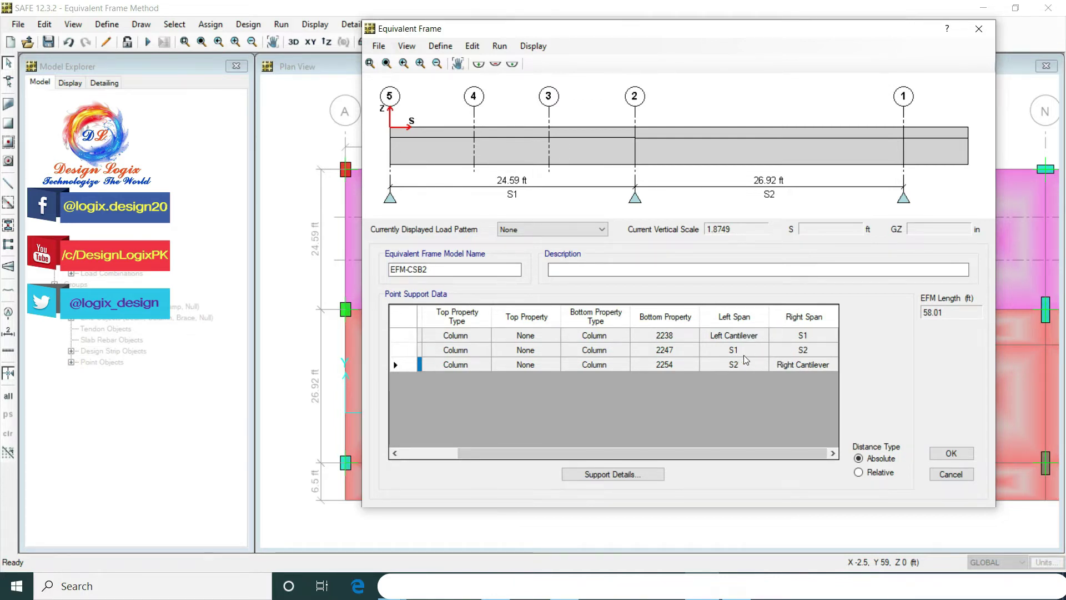
{"action": "mouse_move", "coordinate": [692, 454]}
{"action": "left_mouse_down"}
{"action": "mouse_move", "coordinate": [705, 448]}
{"action": "mouse_move", "coordinate": [611, 448]}
{"action": "mouse_move", "coordinate": [701, 449]}
{"action": "left_mouse_up"}
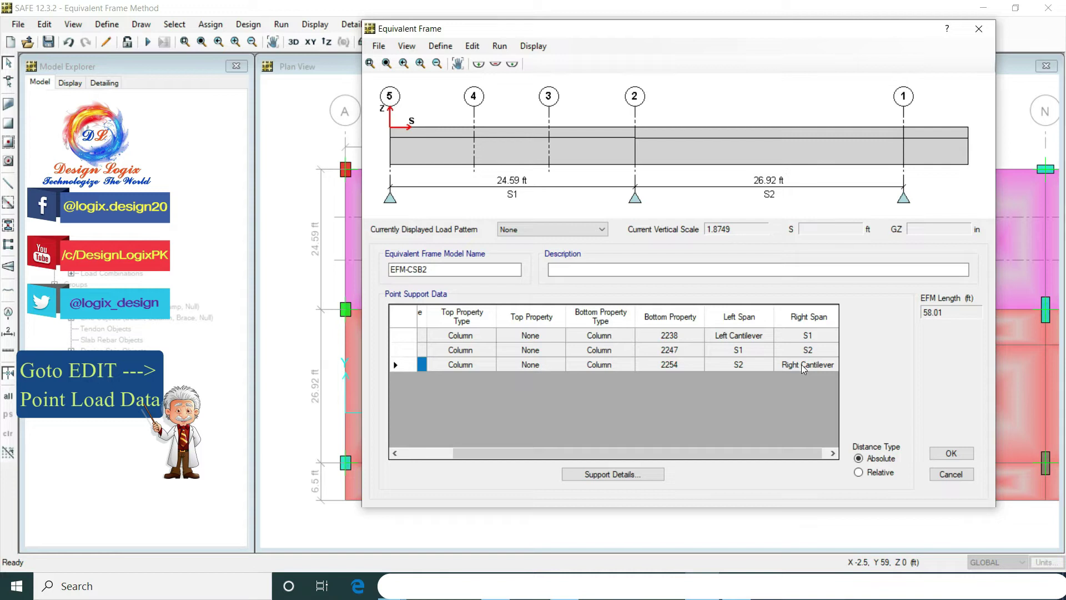
Step: Display the frame's point load data and line load data, and examine the gravity forces of the line loads
{"action": "left_click", "coordinate": [473, 47]}
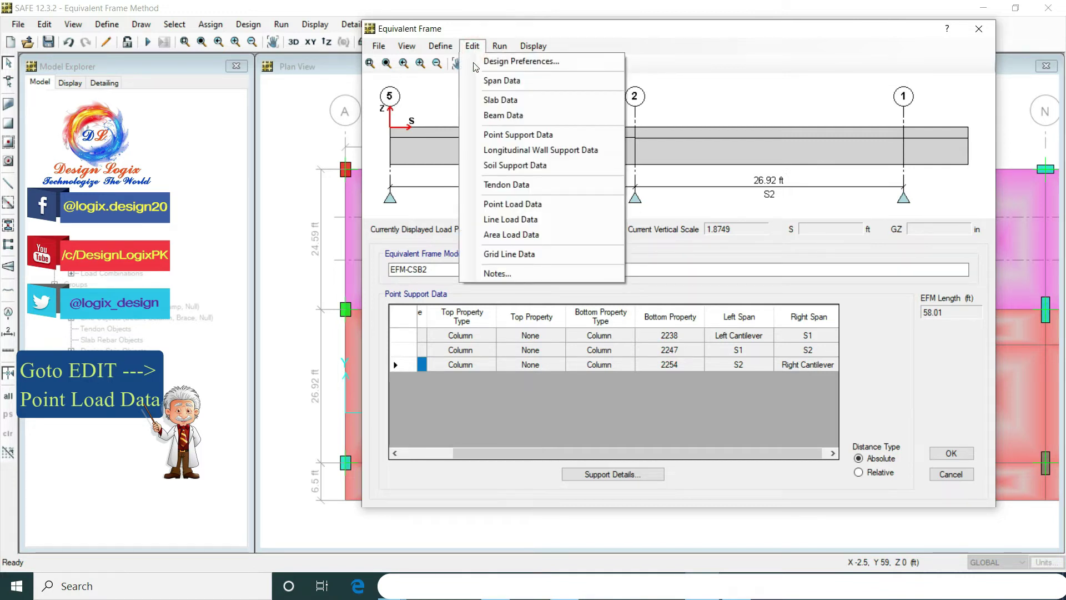
{"action": "left_click", "coordinate": [530, 203]}
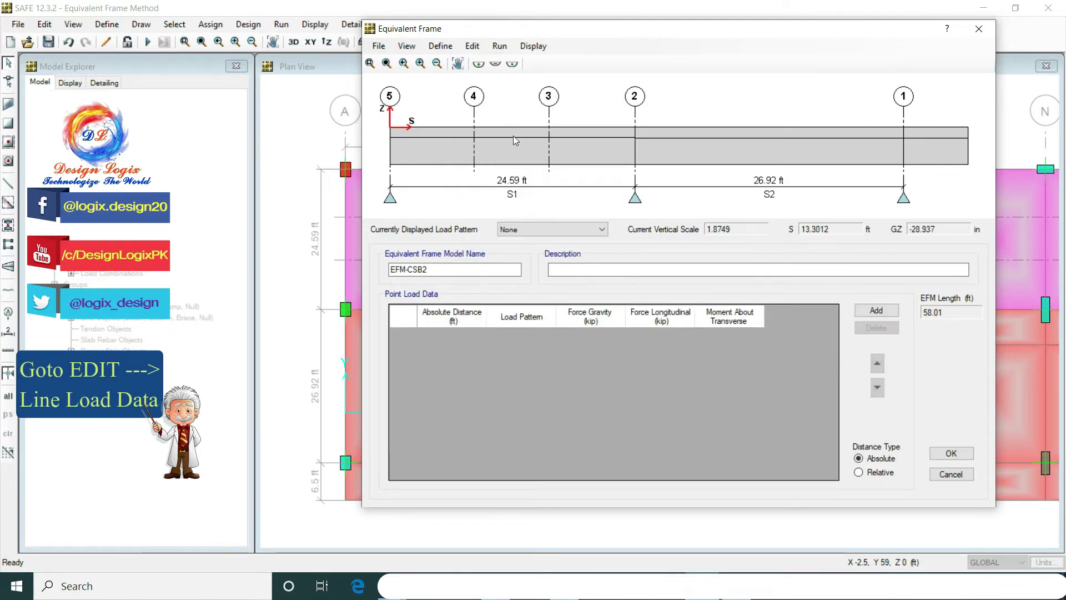
{"action": "left_click", "coordinate": [476, 50]}
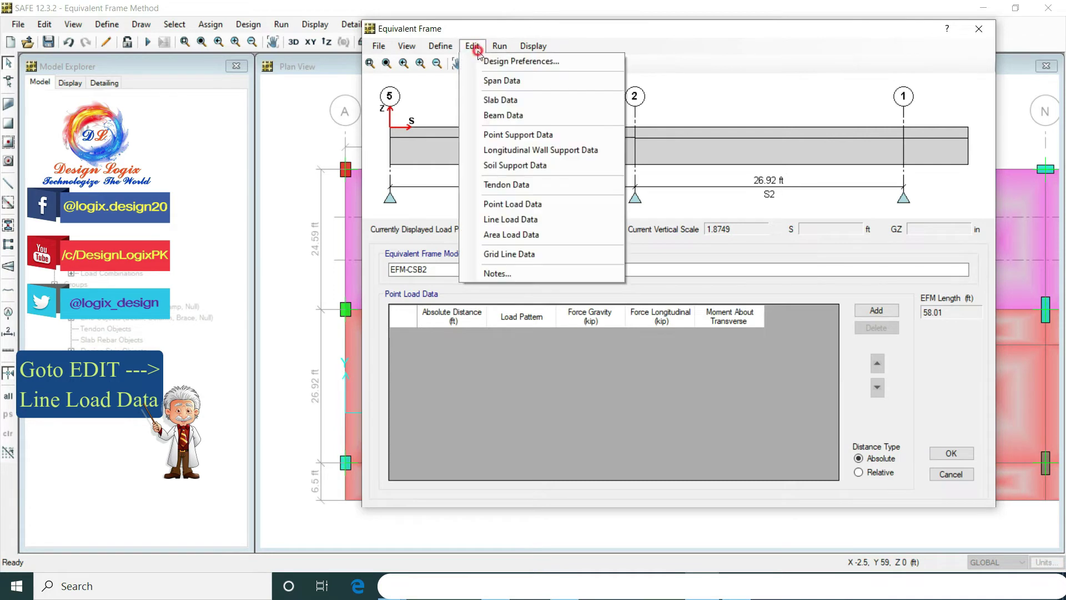
{"action": "left_click", "coordinate": [519, 219]}
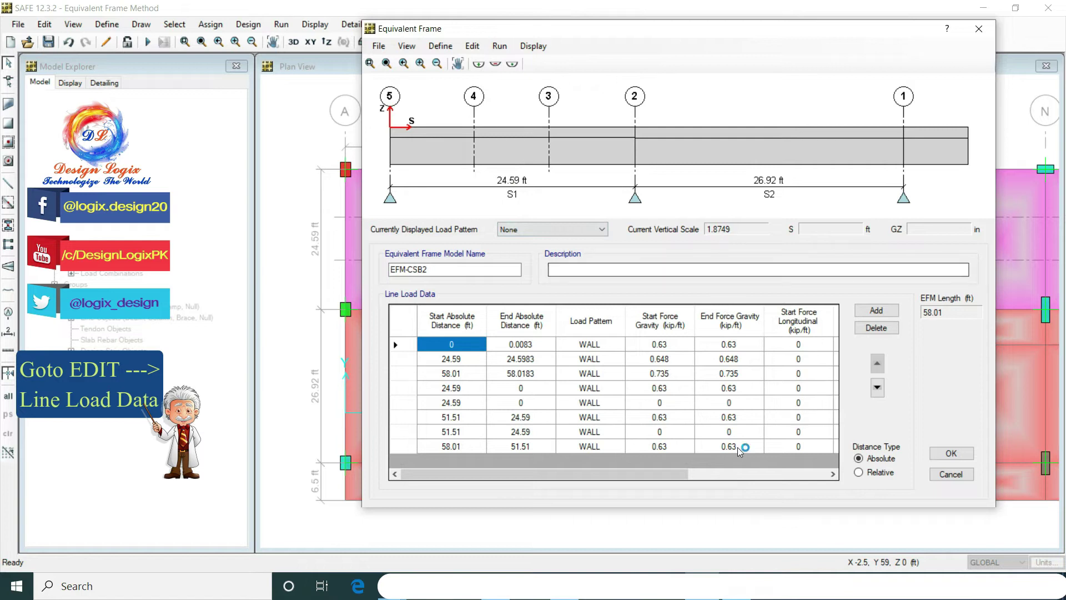
{"action": "mouse_move", "coordinate": [668, 476]}
{"action": "left_mouse_down"}
{"action": "mouse_move", "coordinate": [805, 476]}
{"action": "mouse_move", "coordinate": [648, 472]}
{"action": "left_mouse_up"}
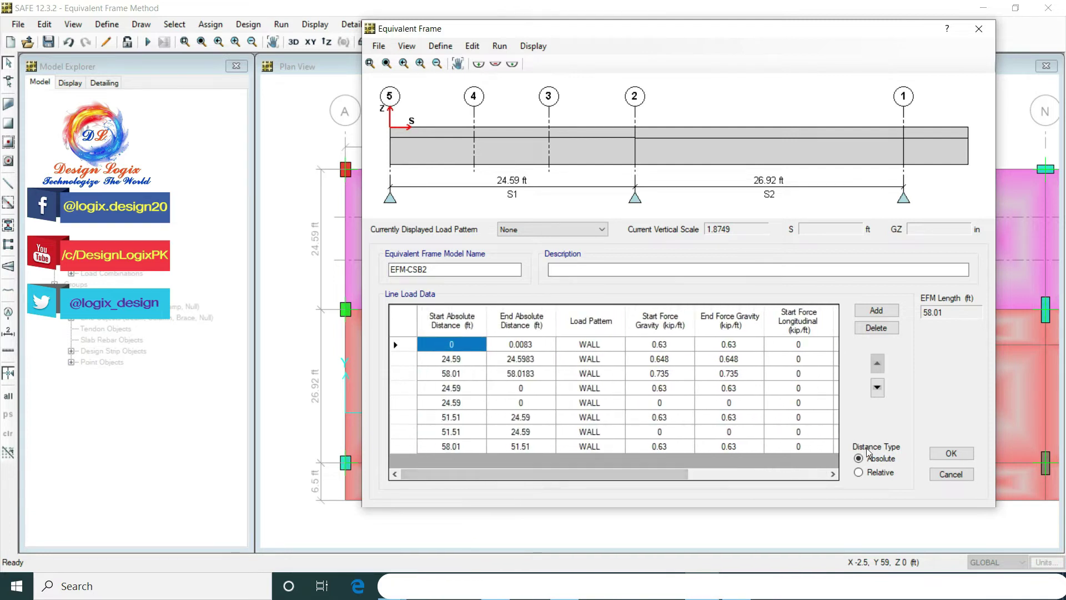
{"action": "left_click", "coordinate": [674, 345]}
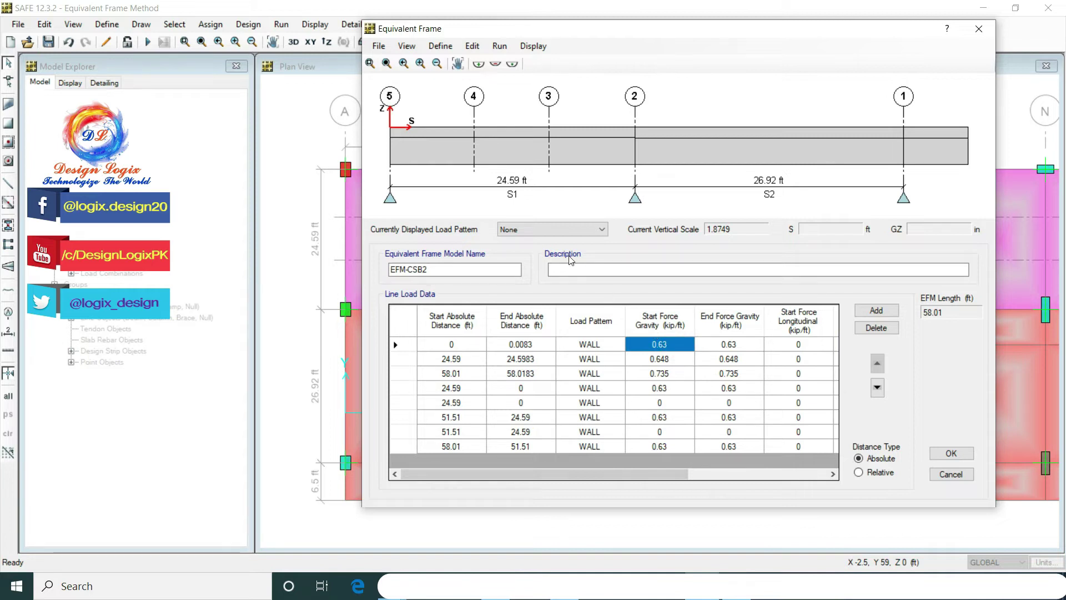
Step: Show the WALL load pattern on the frame elevation and compare it with the start gravity forces in the line load data
{"action": "left_click", "coordinate": [564, 229]}
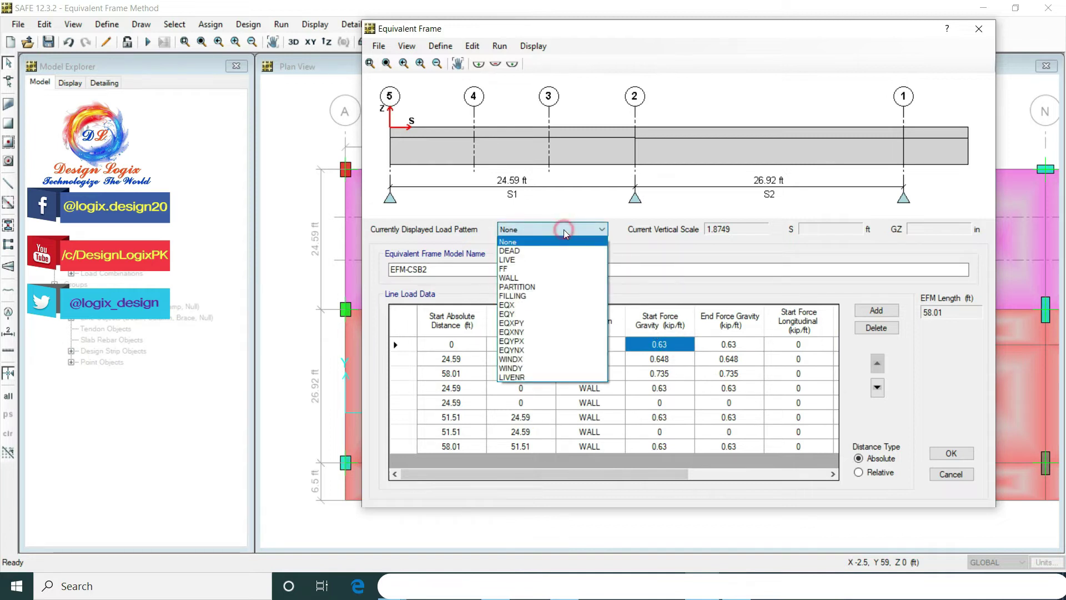
{"action": "left_click", "coordinate": [525, 278]}
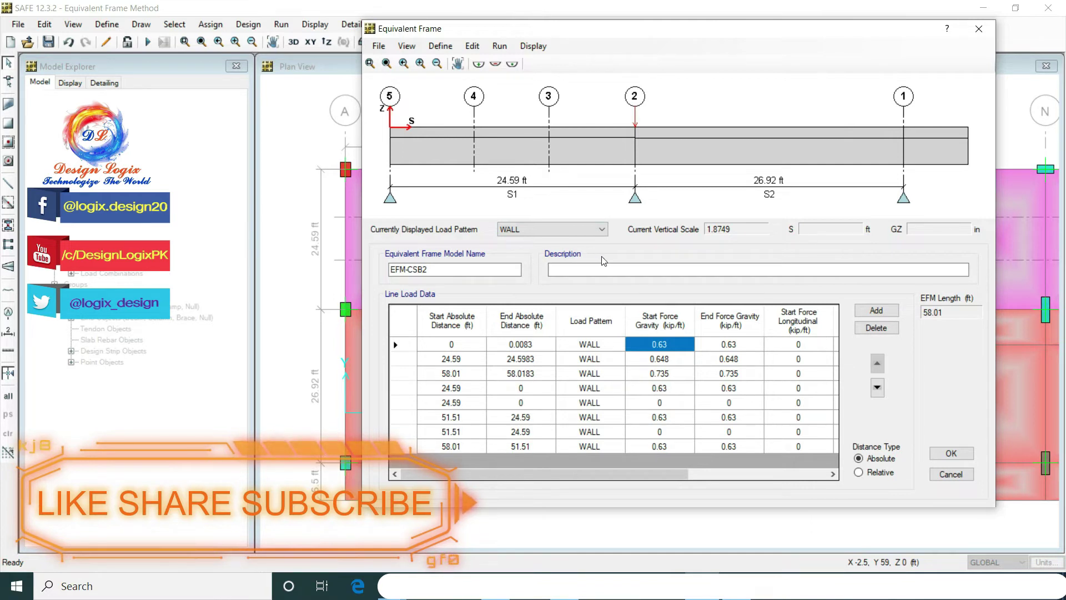
{"action": "left_click", "coordinate": [661, 358]}
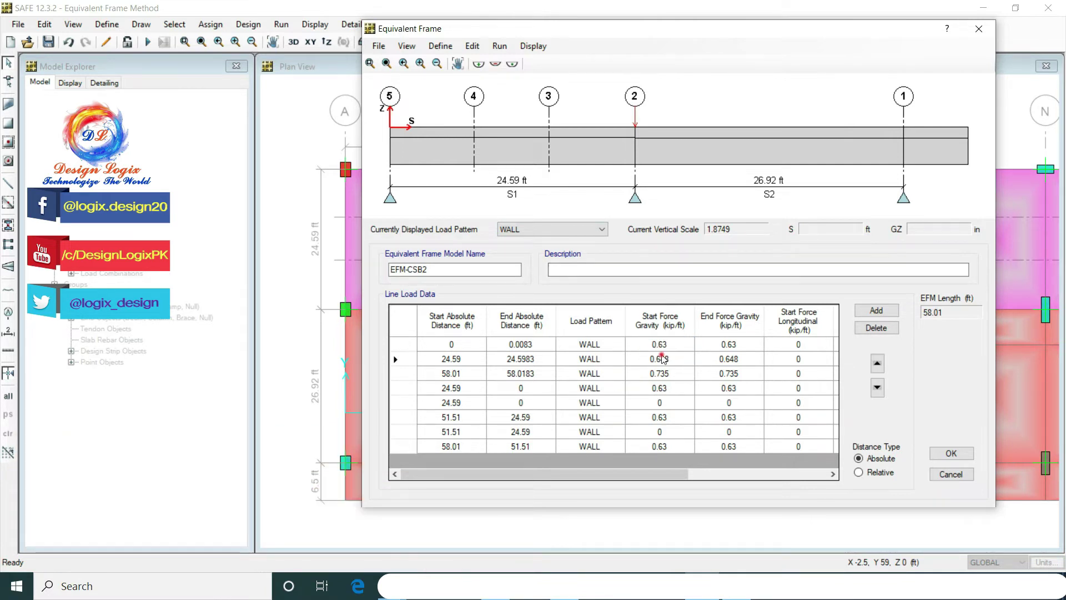
{"action": "left_click", "coordinate": [669, 377]}
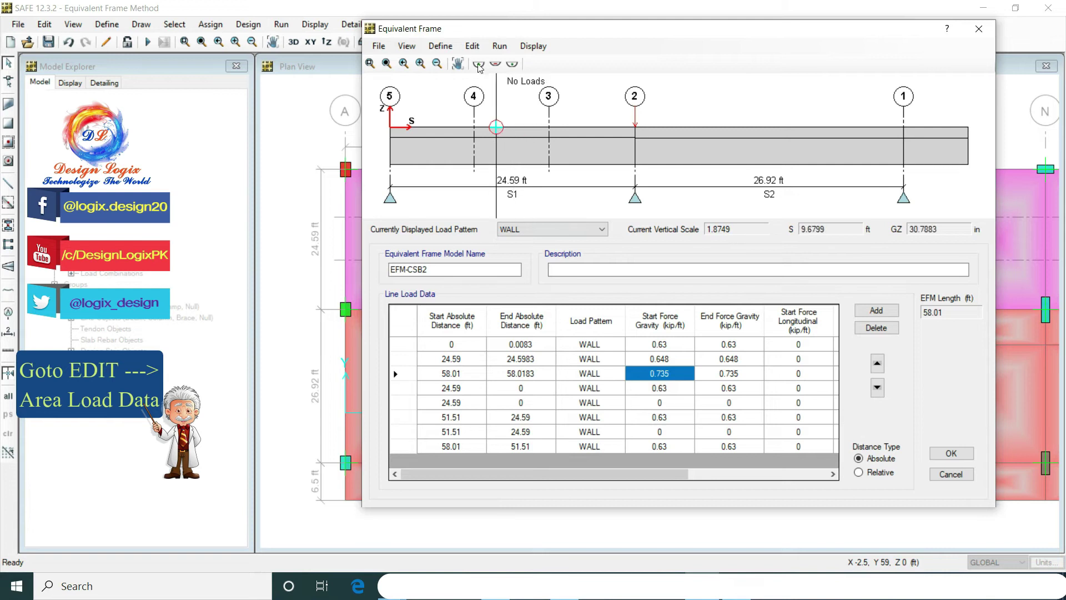
Step: Display the area load data and show the LIVE and FF load patterns on the frame elevation one after the other
{"action": "left_click", "coordinate": [473, 47]}
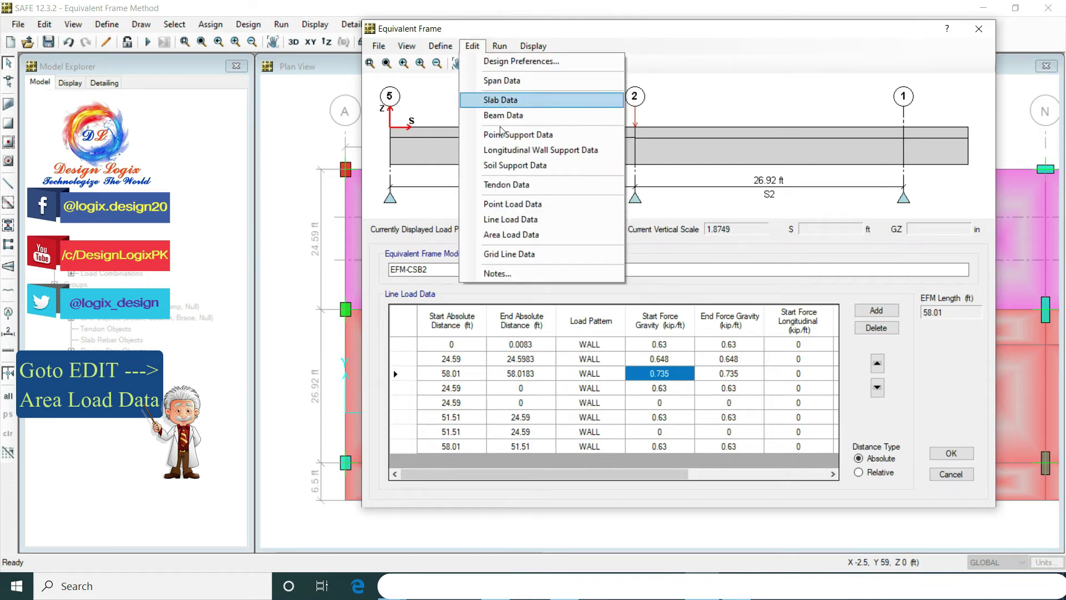
{"action": "left_click", "coordinate": [552, 236]}
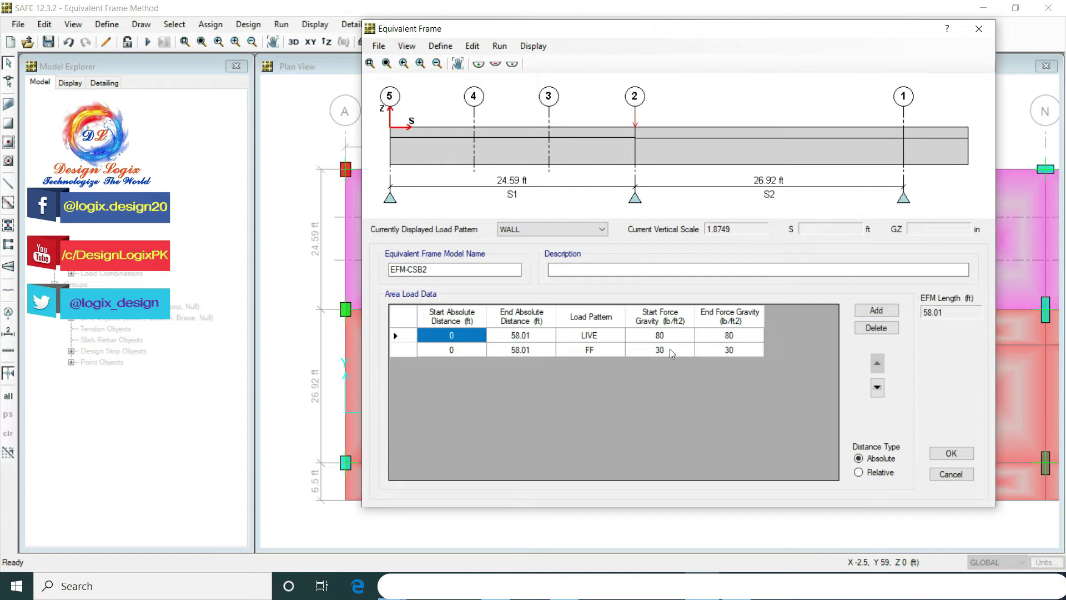
{"action": "left_click", "coordinate": [561, 233]}
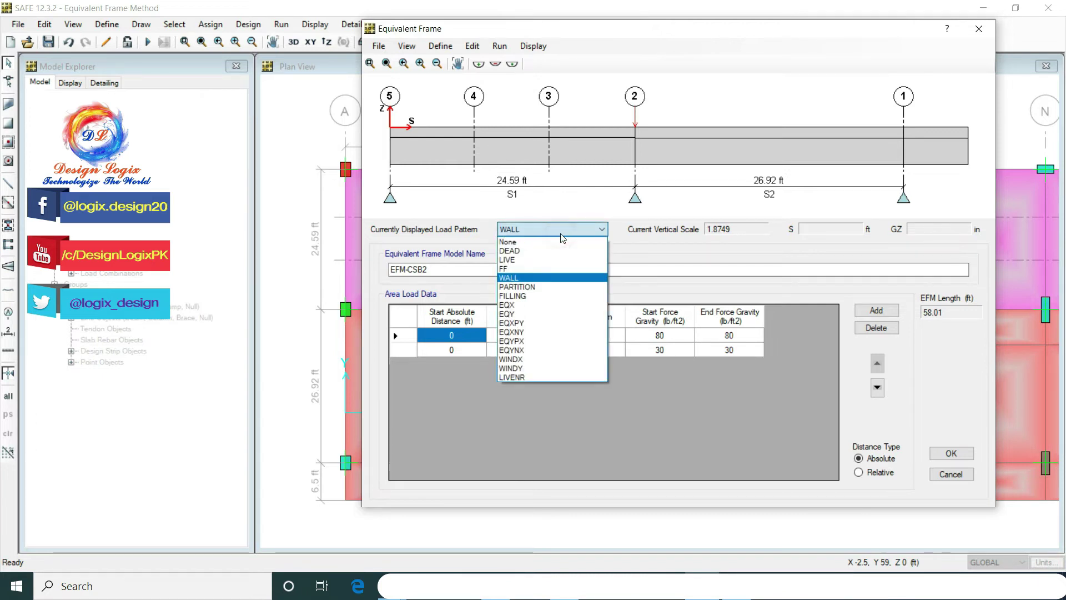
{"action": "left_click", "coordinate": [524, 259]}
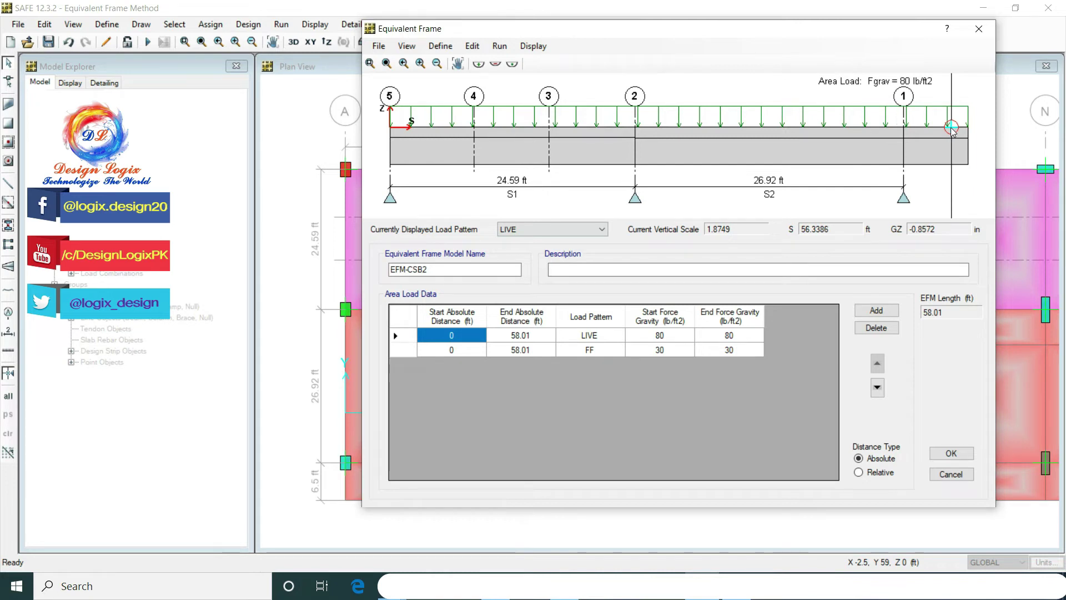
{"action": "left_click", "coordinate": [588, 230]}
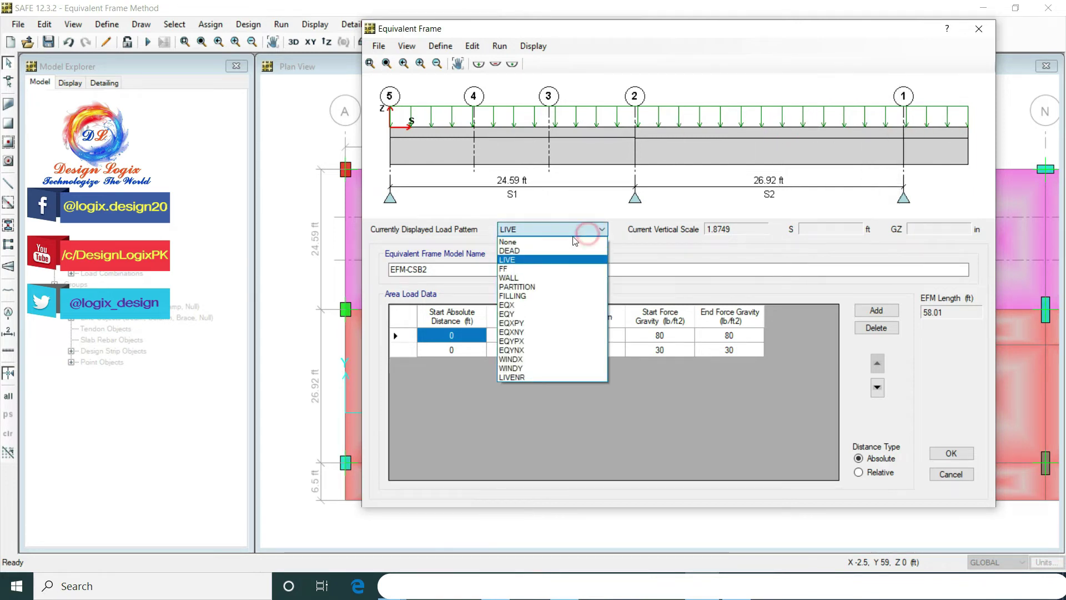
{"action": "left_click", "coordinate": [510, 269]}
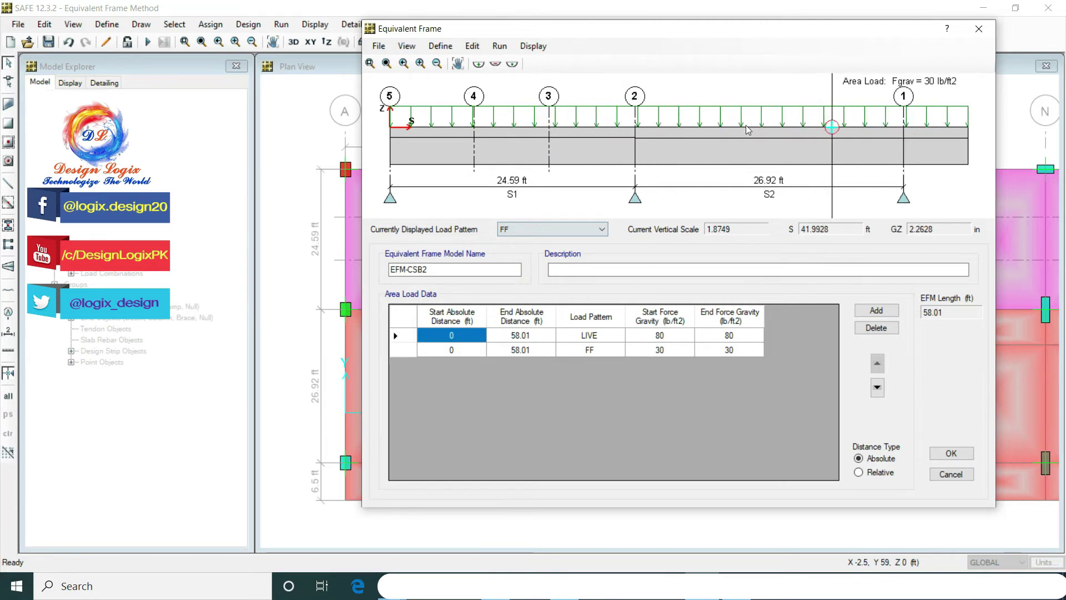
Step: Display the grid line data and examine the absolute distance of each grid line along the frame
{"action": "left_click", "coordinate": [473, 47]}
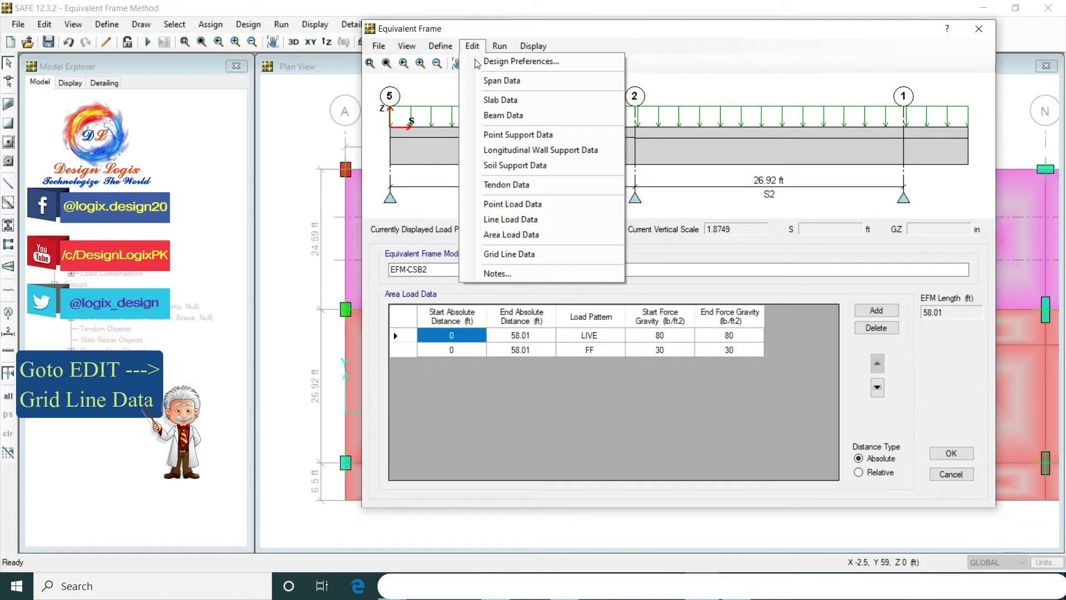
{"action": "left_click", "coordinate": [519, 254]}
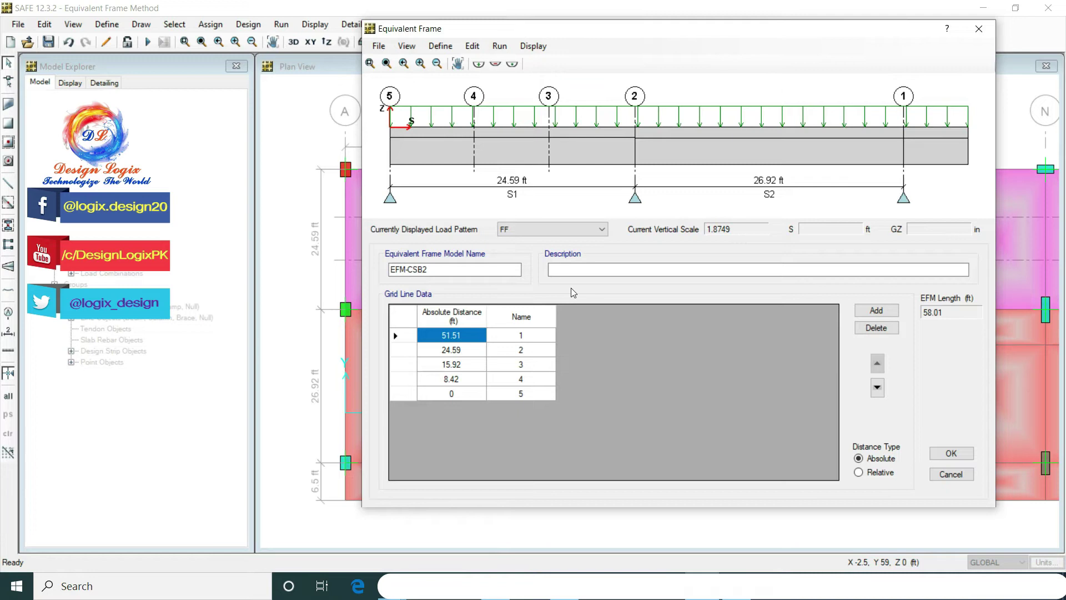
{"action": "left_click", "coordinate": [533, 47]}
Step: Run the analysis of equivalent frame EFM-CSB2
{"action": "mouse_move", "coordinate": [495, 48]}
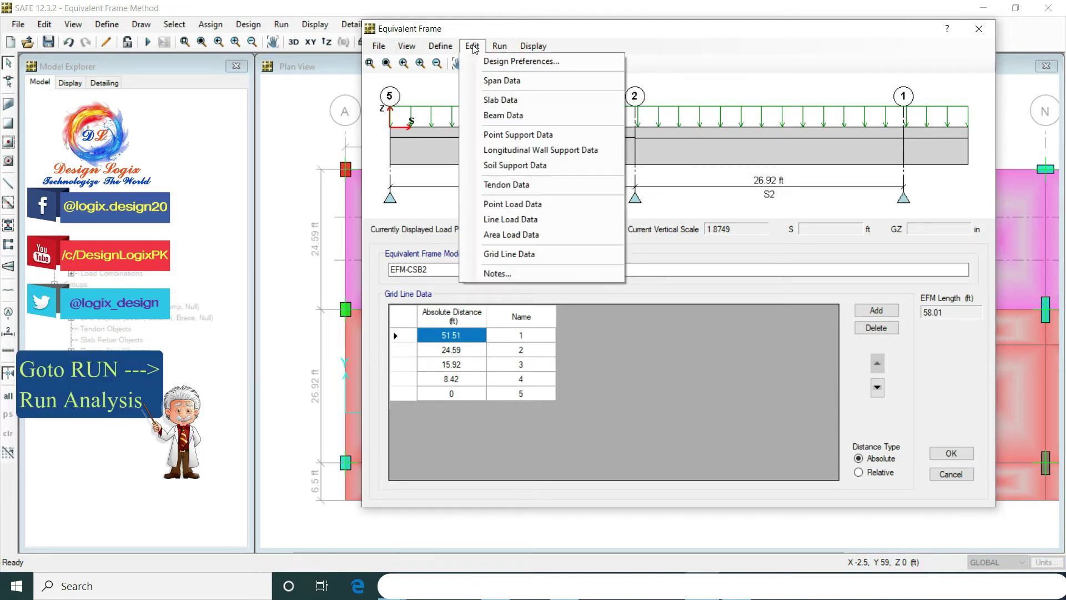
{"action": "left_click", "coordinate": [475, 48]}
{"action": "left_click", "coordinate": [500, 46]}
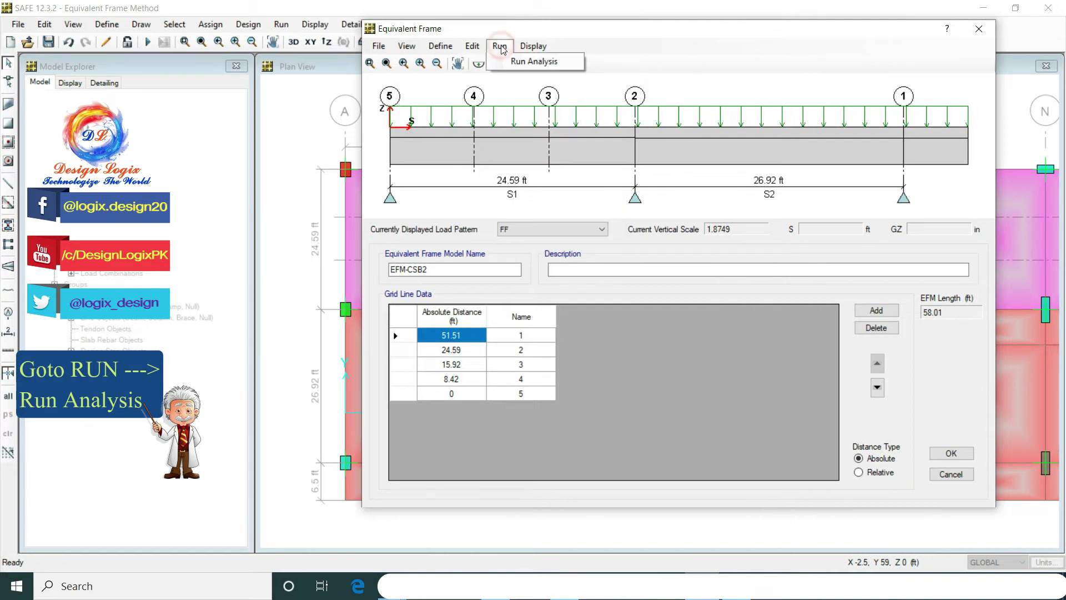
{"action": "left_click", "coordinate": [521, 61]}
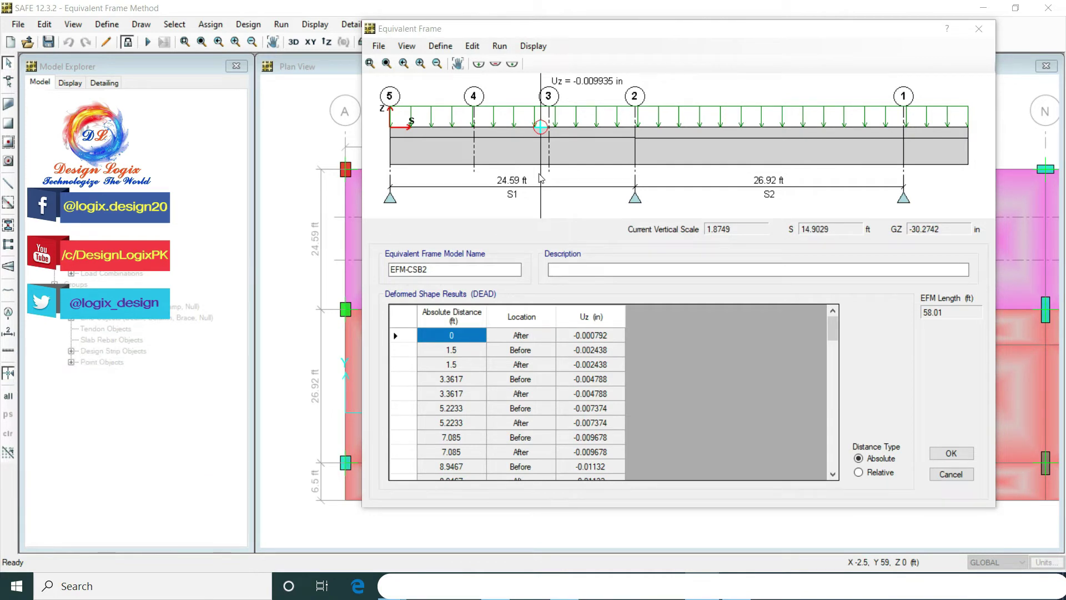
Step: Display the frame's deformed shape for the Service load combination
{"action": "left_click", "coordinate": [500, 46]}
{"action": "left_click", "coordinate": [530, 49]}
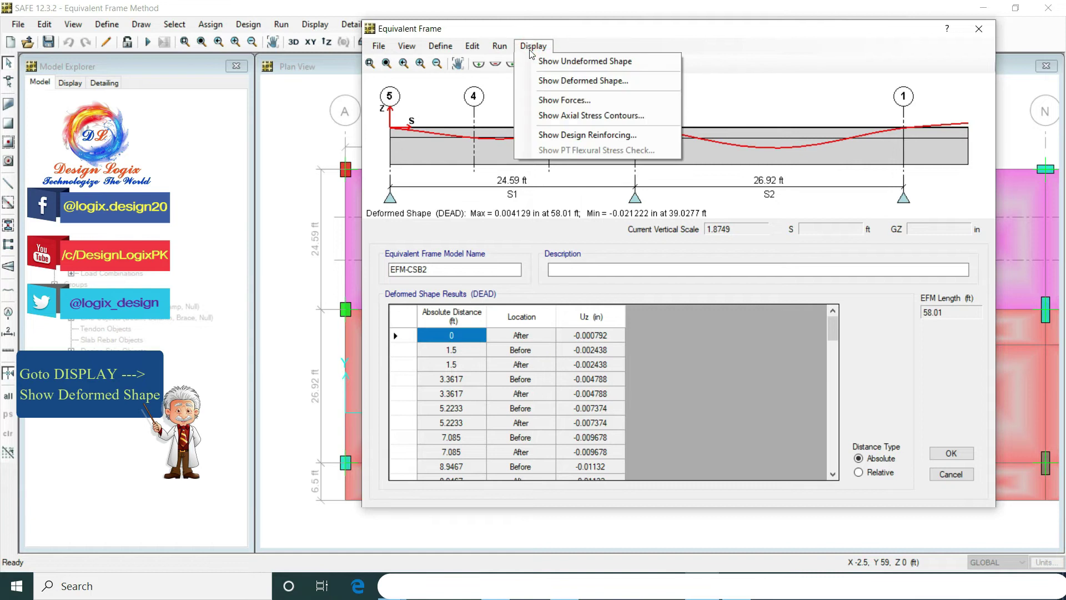
{"action": "left_click", "coordinate": [553, 81]}
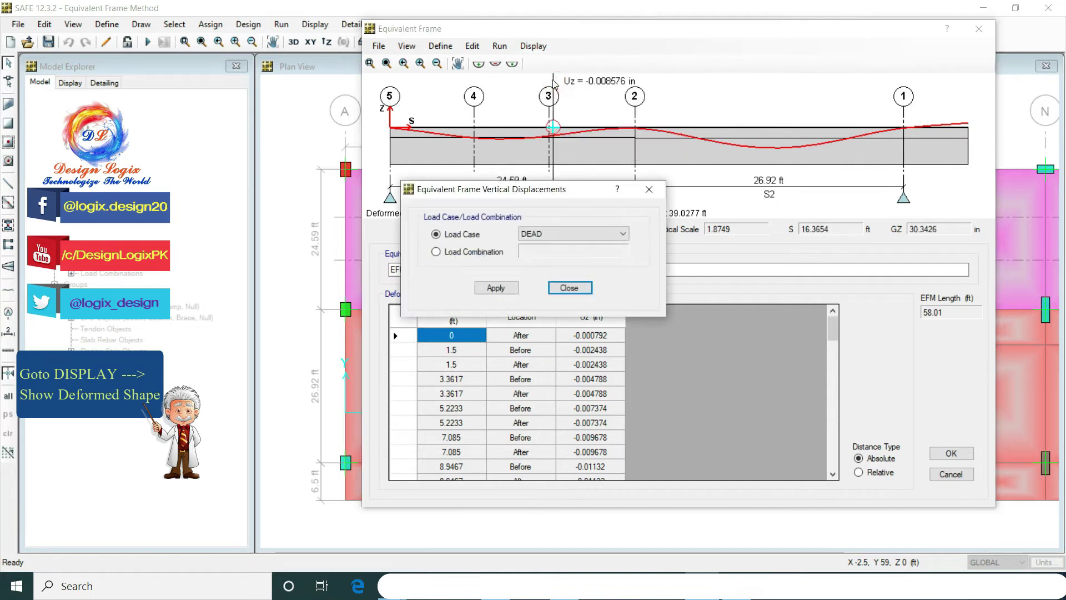
{"action": "left_click", "coordinate": [491, 253]}
{"action": "left_click", "coordinate": [580, 251]}
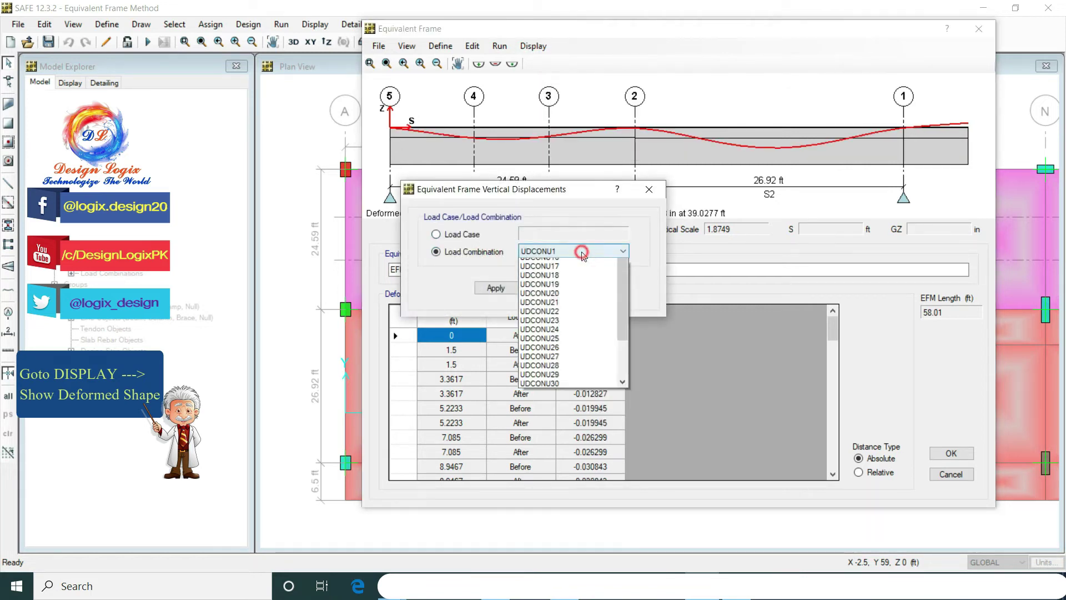
{"action": "left_click_drag", "start_coordinate": [621, 317], "coordinate": [625, 378]}
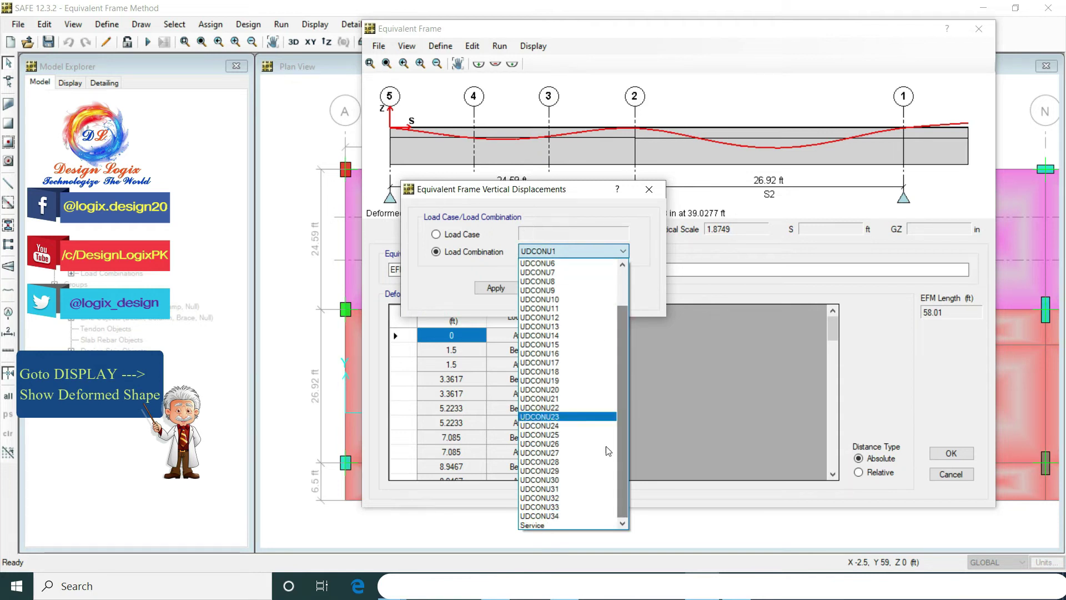
{"action": "left_click", "coordinate": [560, 525]}
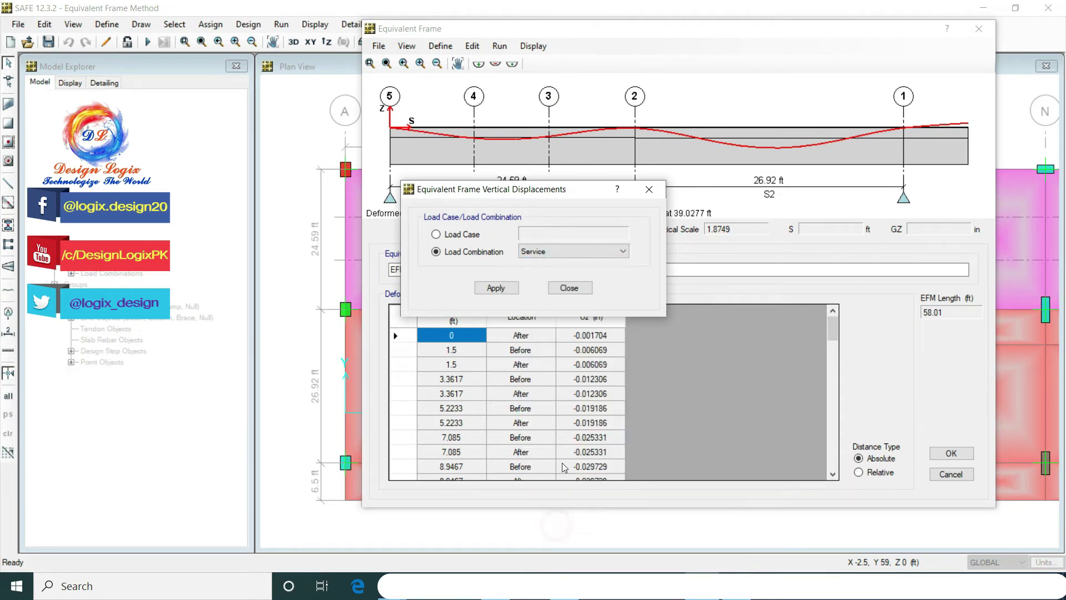
{"action": "left_click", "coordinate": [567, 289]}
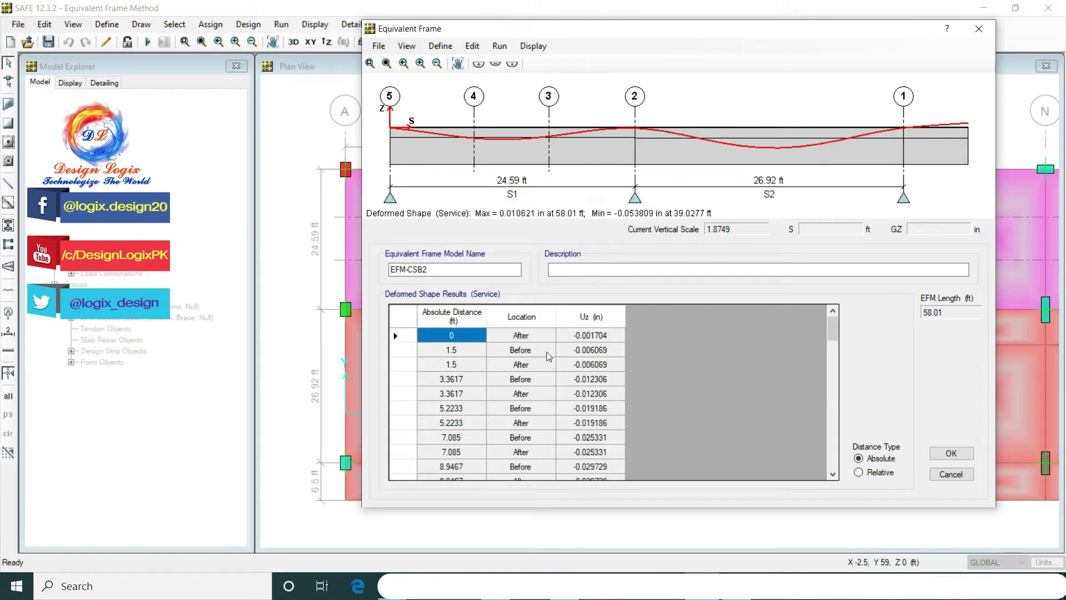
Step: Examine the Uz deflection at every station along the full length of the frame in the Service deformed shape results
{"action": "left_click", "coordinate": [594, 353]}
{"action": "key", "text": "Down"}
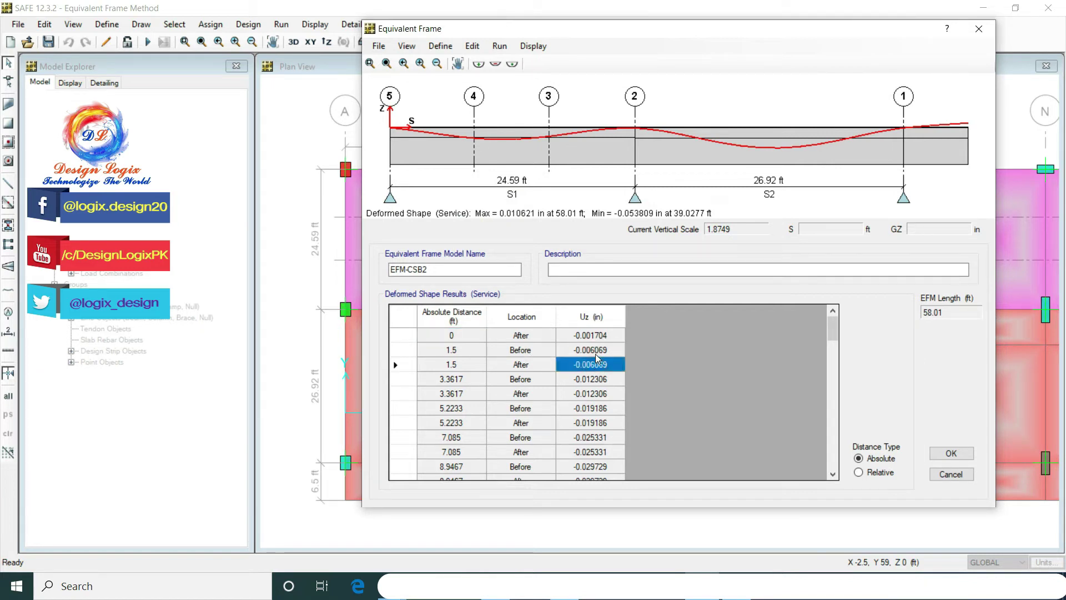
{"action": "key", "text": "Down"}
{"action": "key", "text": "Down"}
{"action": "key", "text": "Down"}
{"action": "key", "text": "Down"}
{"action": "key", "text": "Down"}
{"action": "key", "text": "Down"}
{"action": "key", "text": "Down"}
{"action": "key", "text": "Down"}
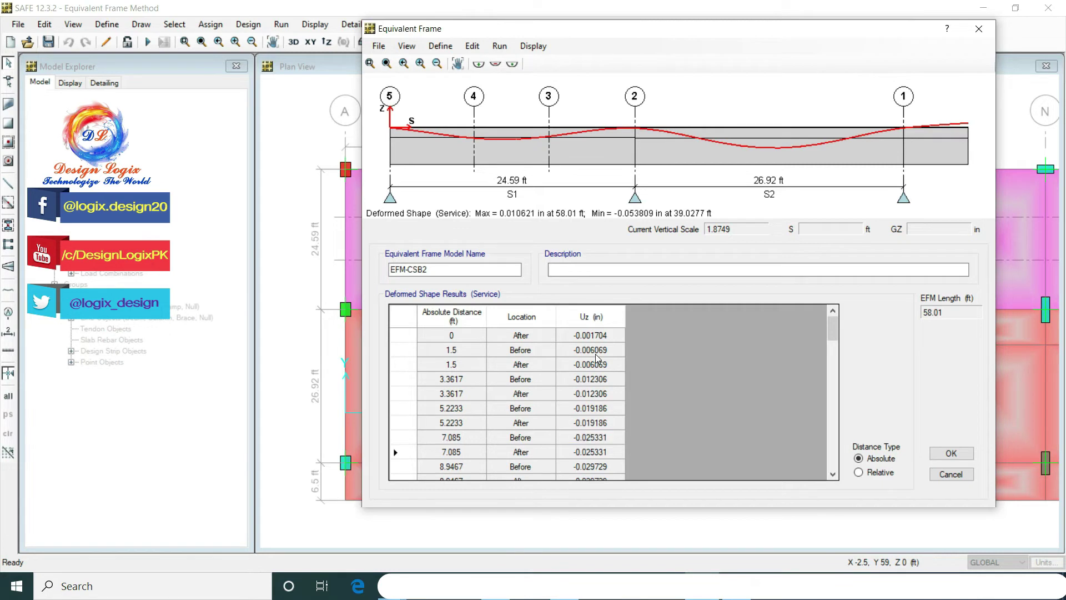
{"action": "key", "text": "Down"}
{"action": "key", "text": "Down"}
{"action": "key", "text": "Down"}
{"action": "key", "text": "Down"}
{"action": "key", "text": "Down"}
{"action": "key", "text": "Down"}
{"action": "key", "text": "Down"}
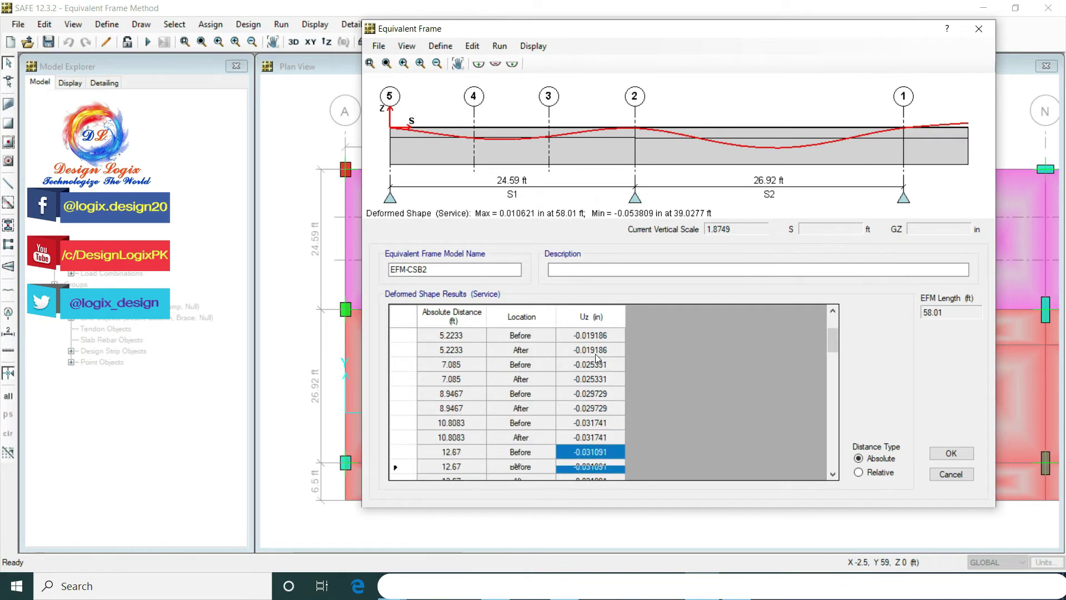
{"action": "key", "text": "Down"}
{"action": "key", "text": "Down"}
{"action": "key", "text": "Down"}
{"action": "key", "text": "Down"}
{"action": "key", "text": "Down"}
{"action": "key", "text": "Down"}
{"action": "key", "text": "Down"}
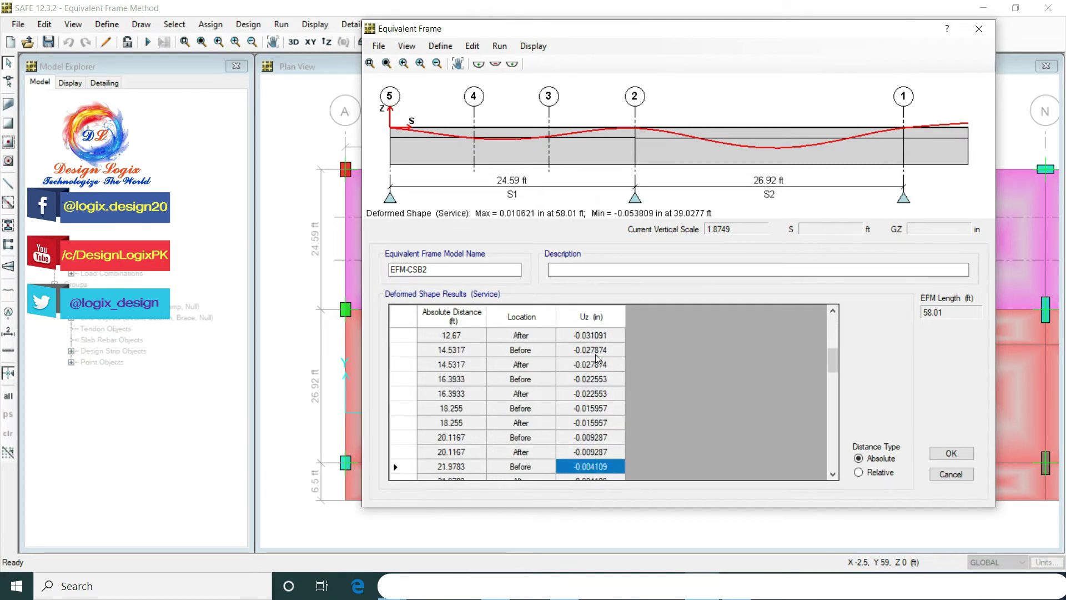
{"action": "key", "text": "Down"}
{"action": "key", "text": "Down"}
{"action": "key", "text": "Down"}
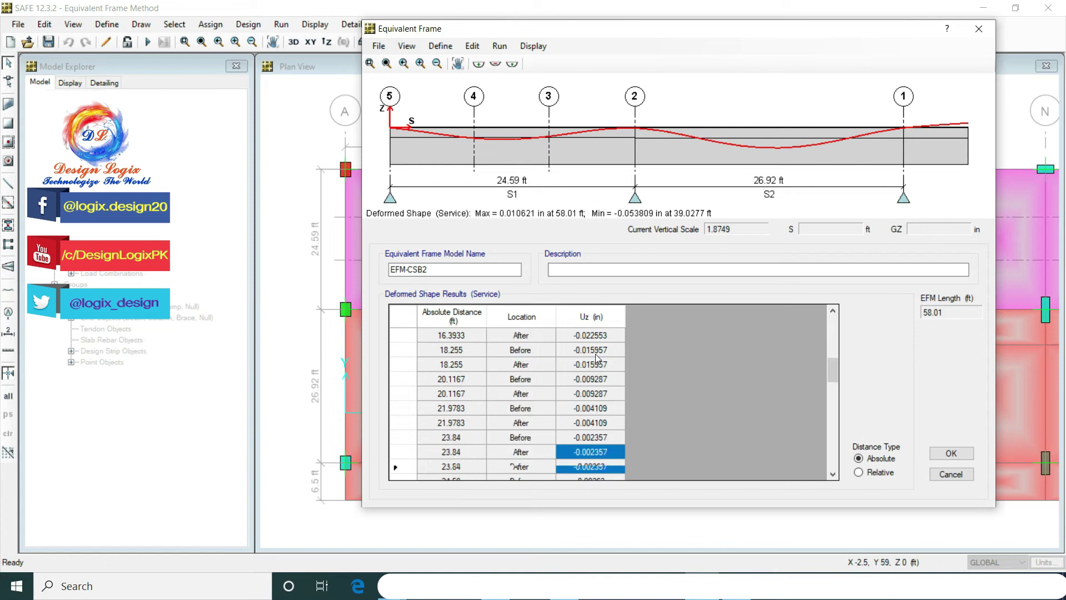
{"action": "key", "text": "Up"}
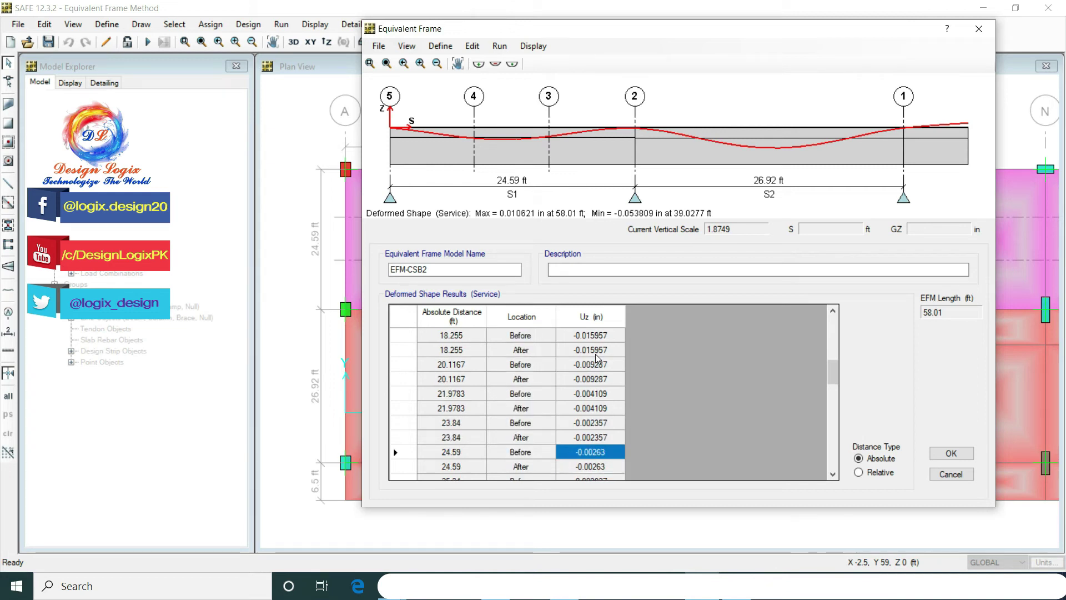
{"action": "key", "text": "Down"}
{"action": "key", "text": "Down"}
{"action": "key", "text": "Down"}
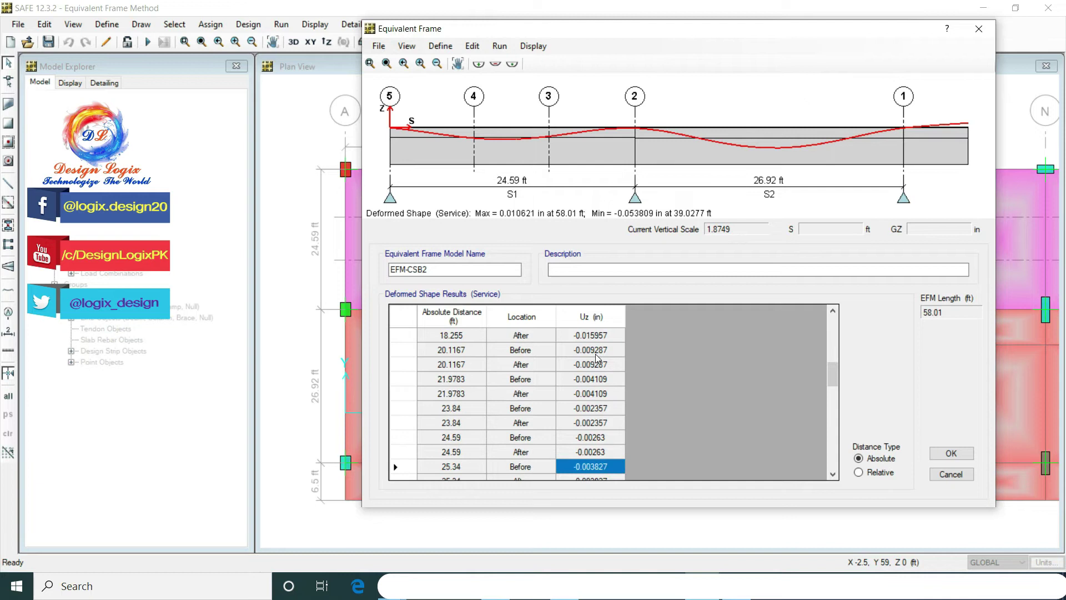
{"action": "key", "text": "Down"}
{"action": "key", "text": "Down"}
{"action": "key", "text": "Down"}
{"action": "key", "text": "Down"}
{"action": "key", "text": "Down"}
{"action": "key", "text": "Down"}
{"action": "key", "text": "Down"}
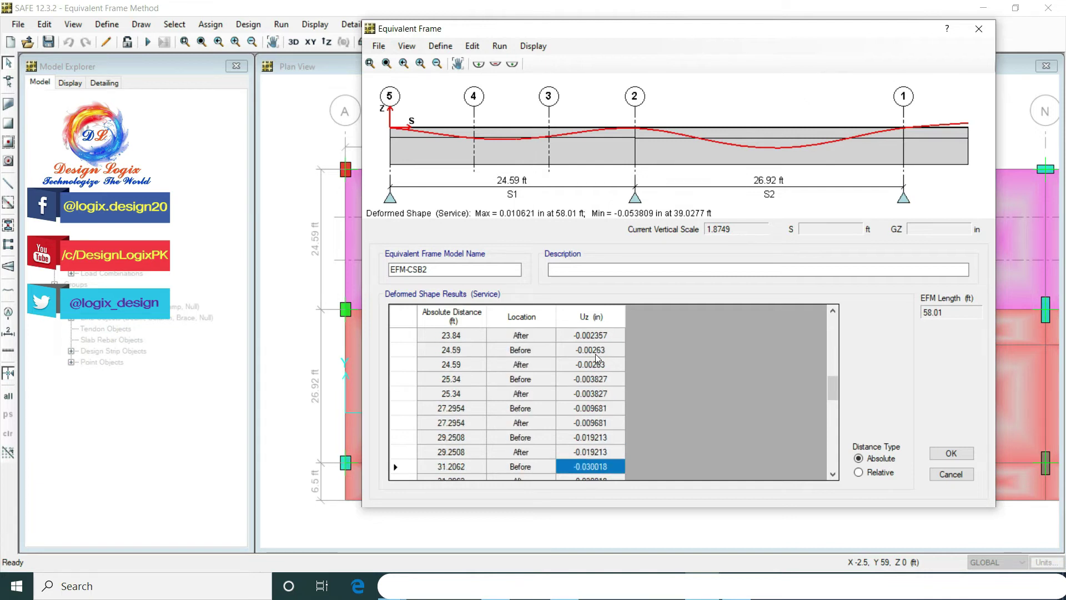
{"action": "key", "text": "Down"}
{"action": "key", "text": "Down"}
{"action": "key", "text": "Down"}
{"action": "key", "text": "Down"}
{"action": "key", "text": "Down"}
{"action": "key", "text": "Down"}
{"action": "key", "text": "Down"}
{"action": "key", "text": "Down"}
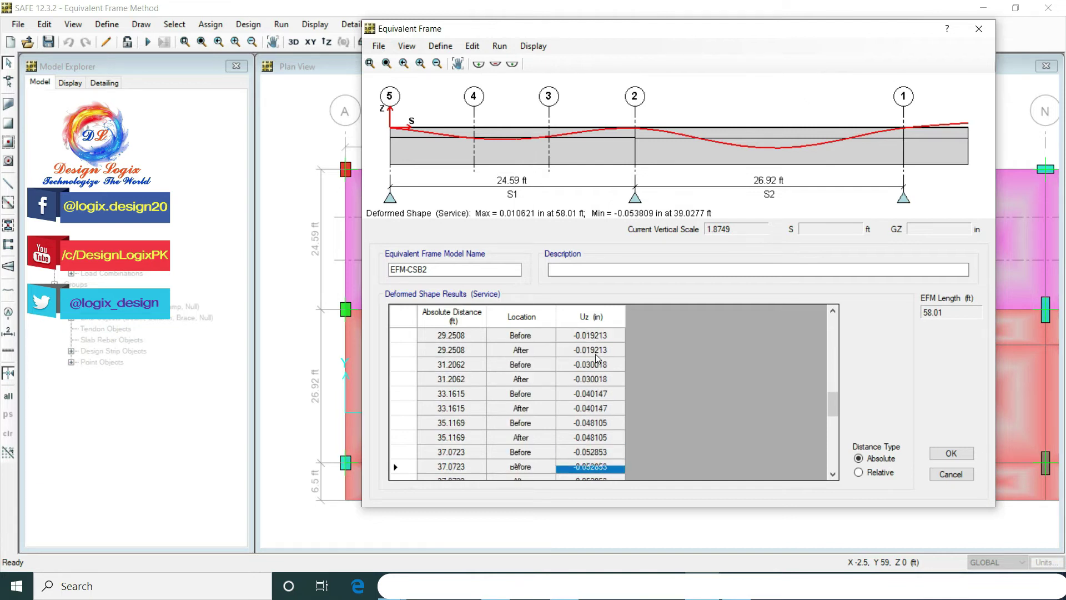
{"action": "key", "text": "Down"}
{"action": "key", "text": "Down"}
{"action": "key", "text": "Down"}
{"action": "key", "text": "Down"}
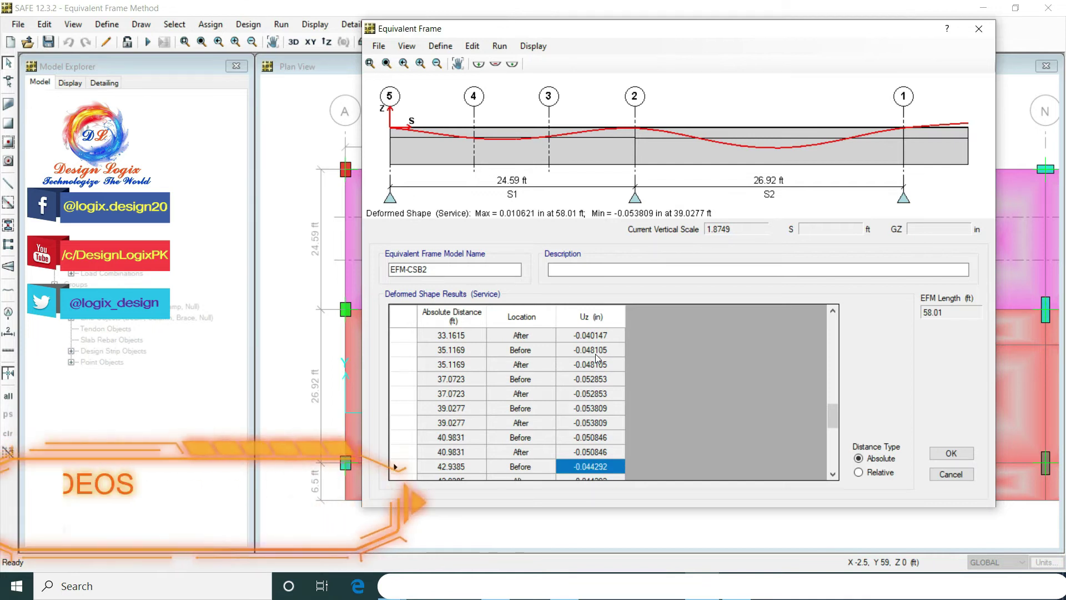
{"action": "key", "text": "Down"}
{"action": "key", "text": "Down"}
{"action": "key", "text": "Down"}
{"action": "key", "text": "Down"}
{"action": "key", "text": "Down"}
{"action": "key", "text": "Down"}
{"action": "key", "text": "Down"}
{"action": "key", "text": "Down"}
{"action": "key", "text": "Down"}
{"action": "key", "text": "Down"}
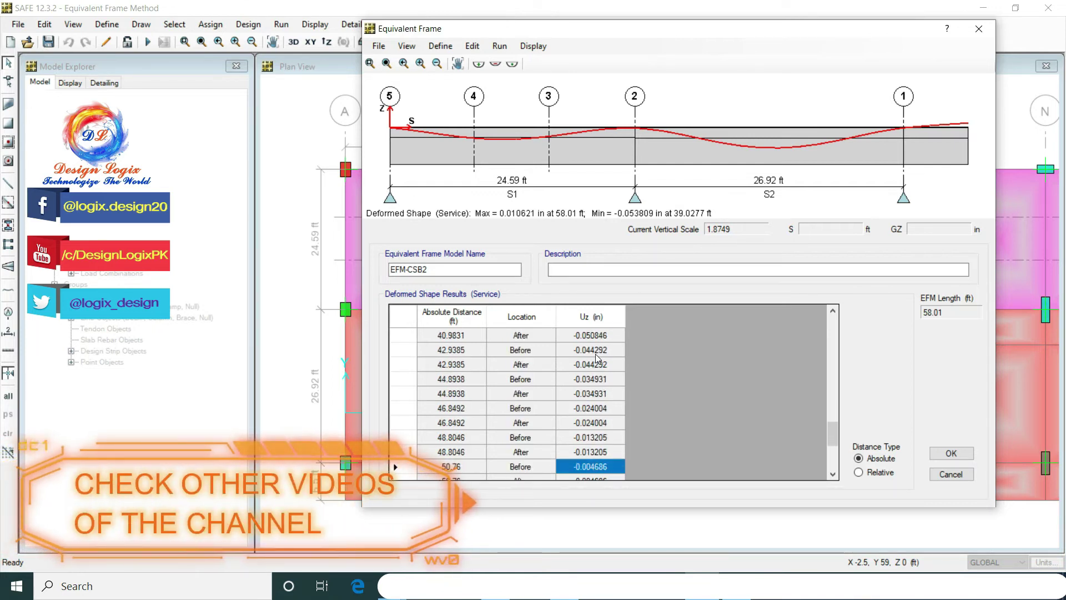
{"action": "key", "text": "Down"}
{"action": "key", "text": "Down"}
{"action": "key", "text": "Down"}
{"action": "key", "text": "Down"}
{"action": "key", "text": "Down"}
{"action": "key", "text": "Down"}
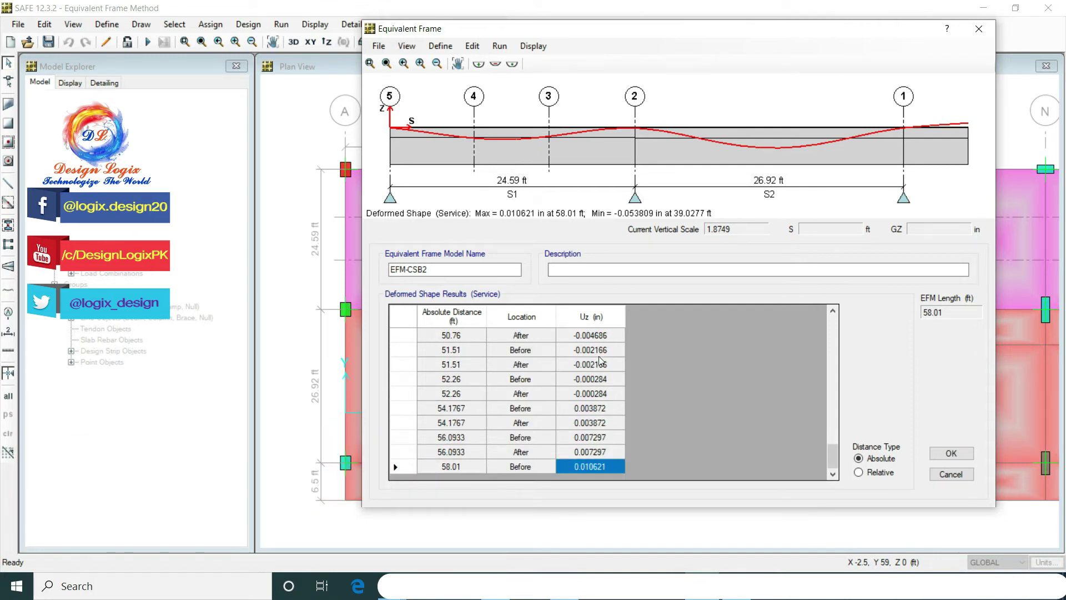
Step: Display the frame's moment diagram and force results for the Service load combination
{"action": "left_click", "coordinate": [532, 46]}
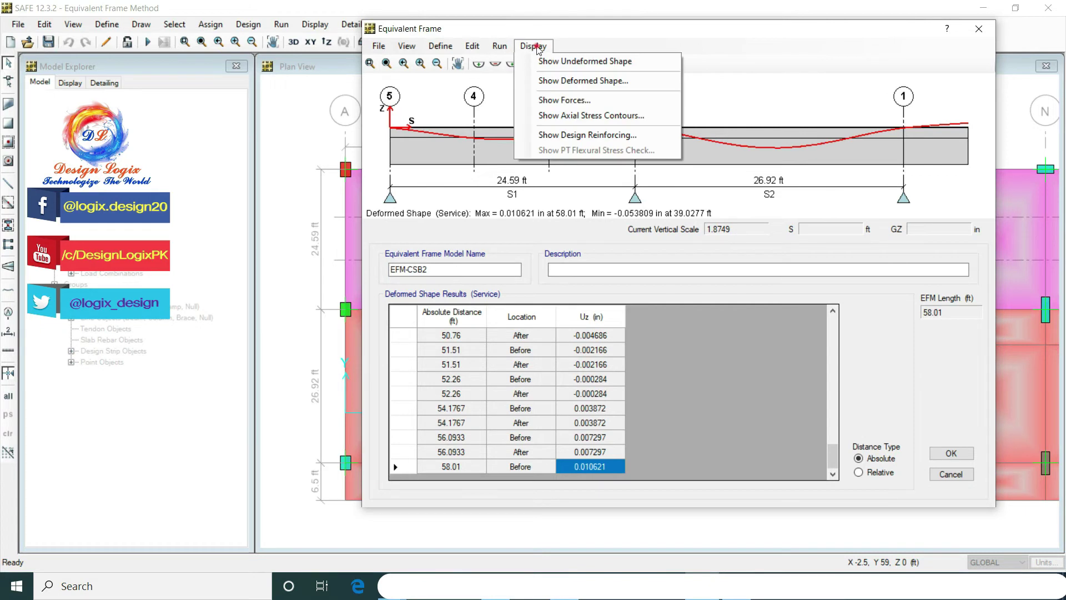
{"action": "left_click", "coordinate": [534, 47]}
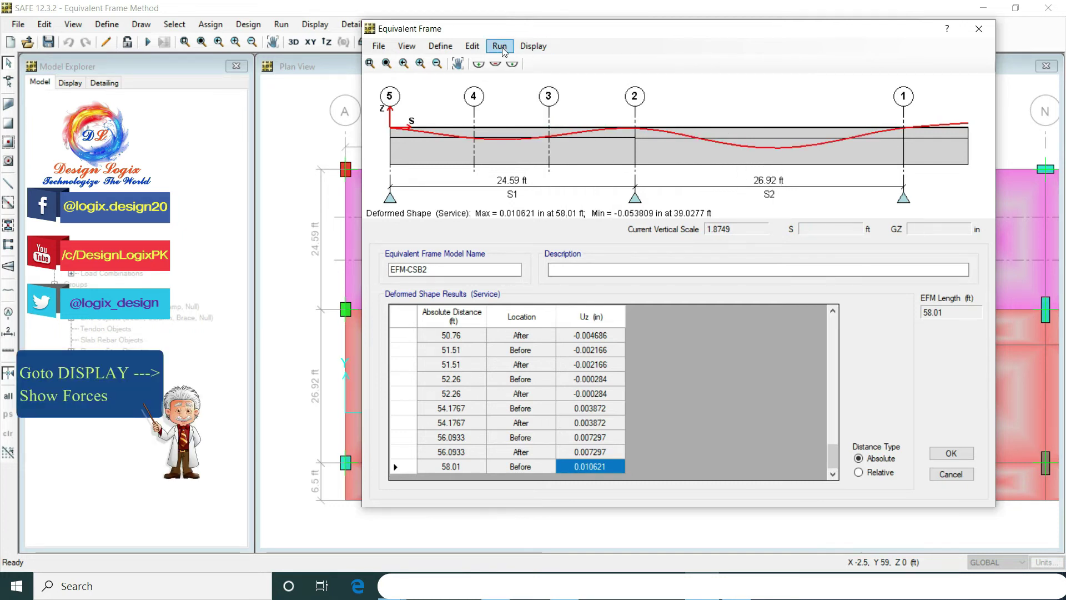
{"action": "left_click", "coordinate": [547, 50]}
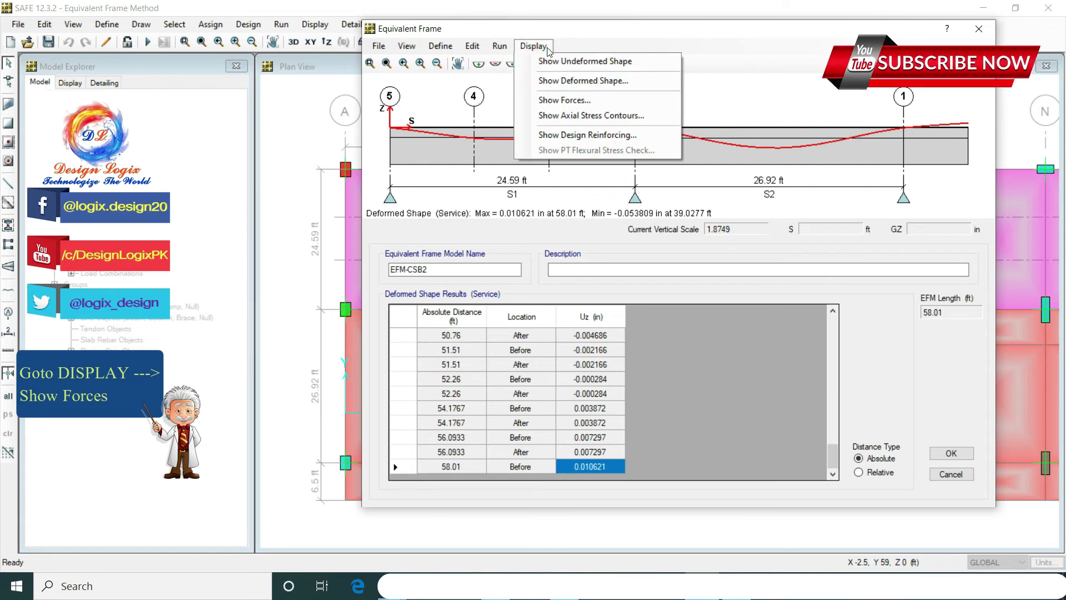
{"action": "left_click", "coordinate": [567, 101]}
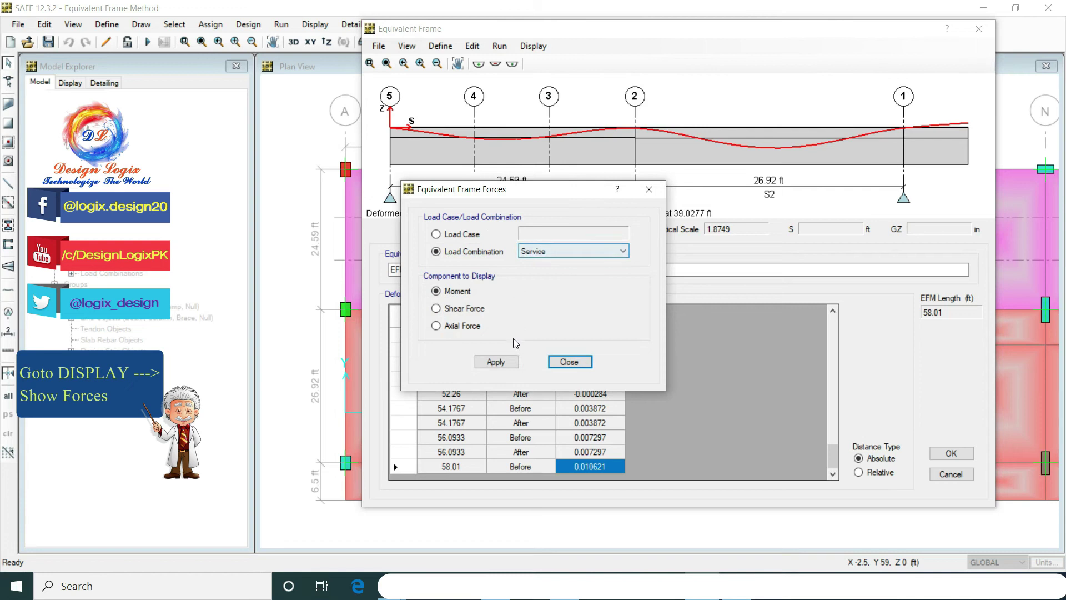
{"action": "left_click", "coordinate": [495, 362]}
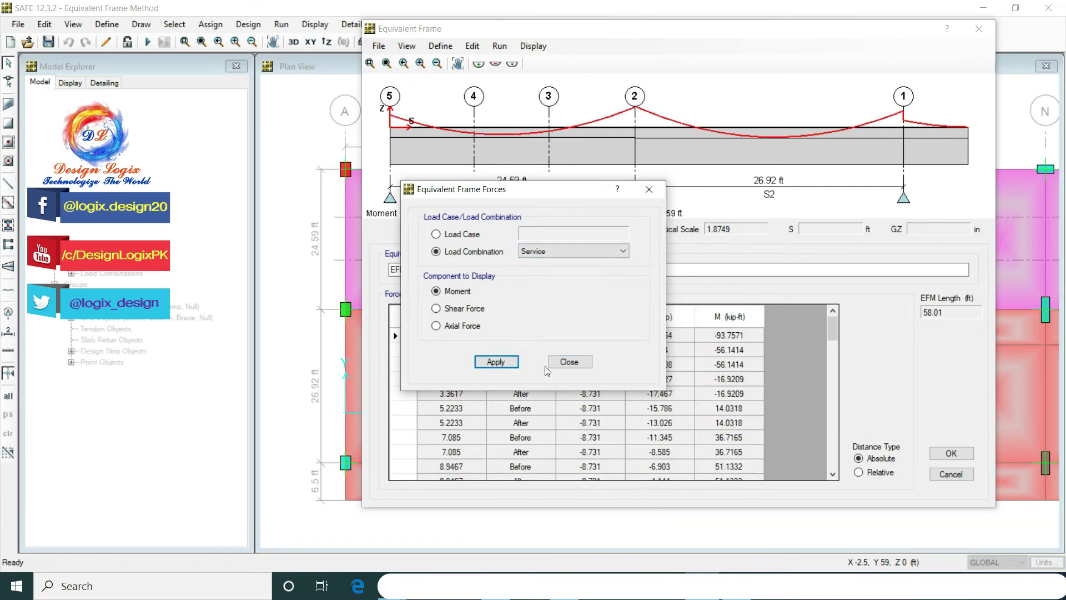
{"action": "left_click", "coordinate": [561, 362]}
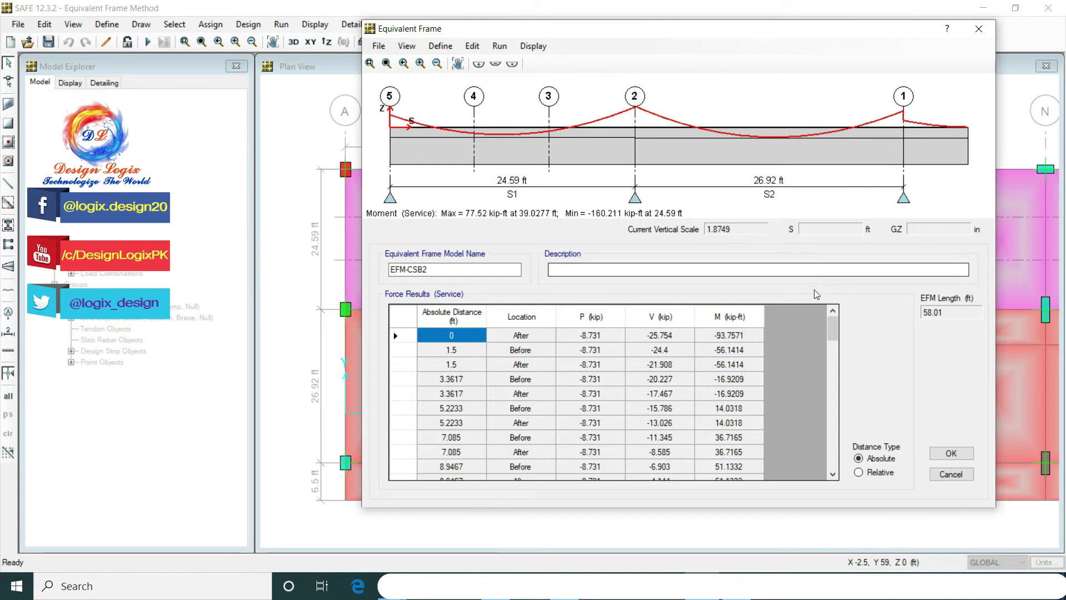
Step: Examine the moment values just before and after the support at grid line 2, and those at grid line 1
{"action": "left_click_drag", "start_coordinate": [834, 332], "coordinate": [834, 384]}
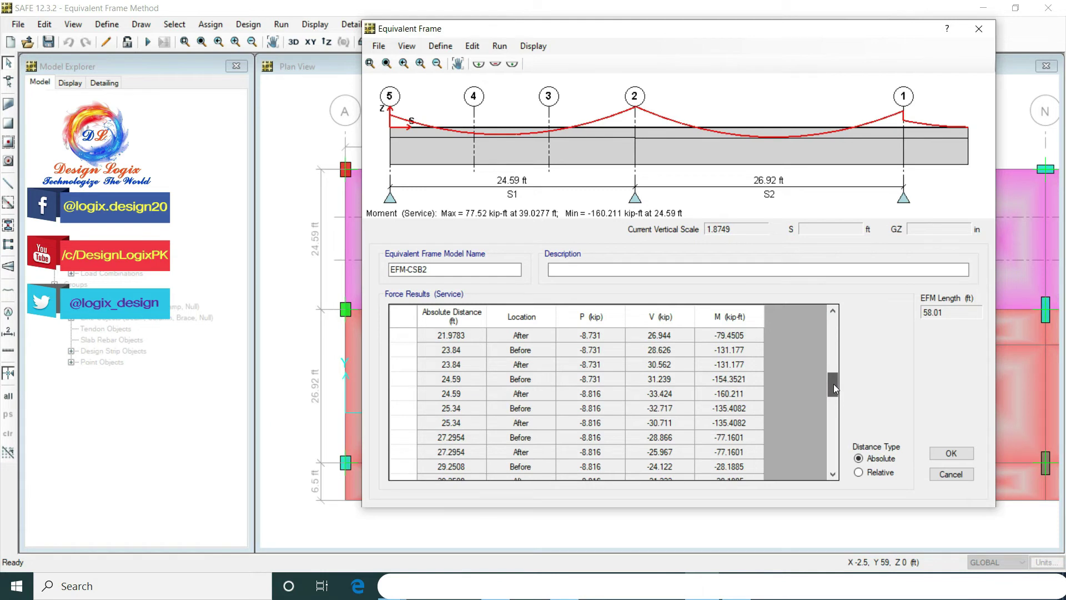
{"action": "left_click", "coordinate": [737, 380]}
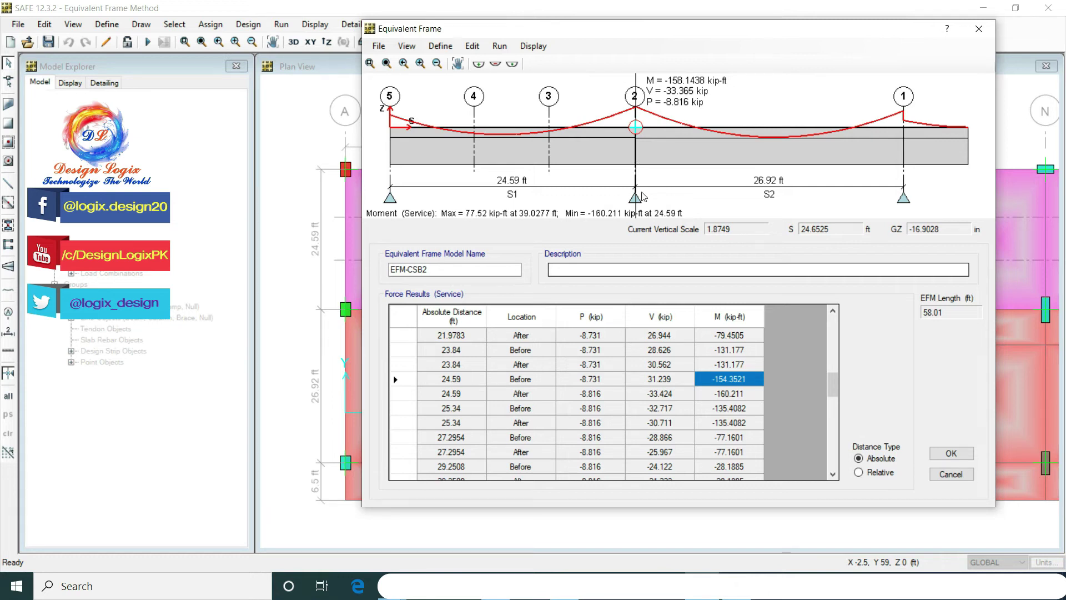
{"action": "left_click", "coordinate": [738, 394]}
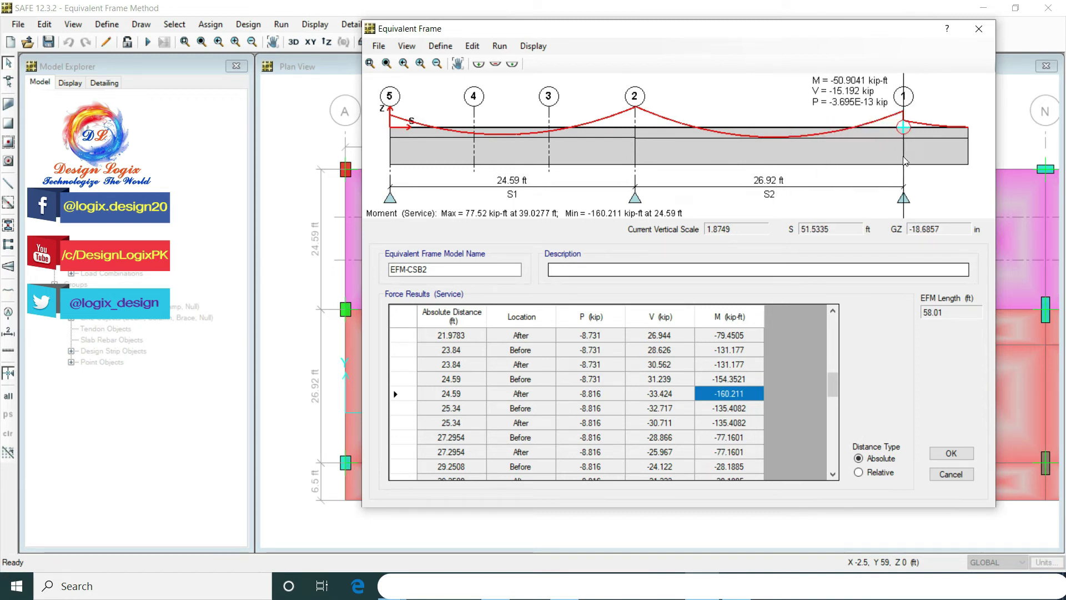
{"action": "left_click", "coordinate": [827, 380]}
{"action": "left_click_drag", "start_coordinate": [829, 386], "coordinate": [831, 451]}
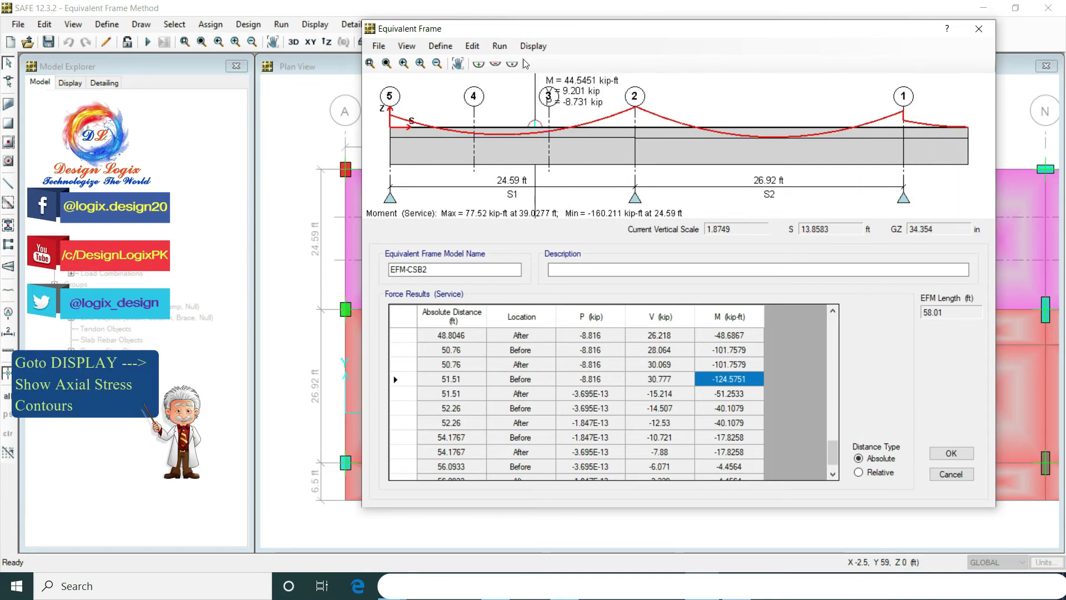
Step: Display the axial stress contours for the Service load combination and probe the stresses on the frame elevation
{"action": "left_click", "coordinate": [533, 47]}
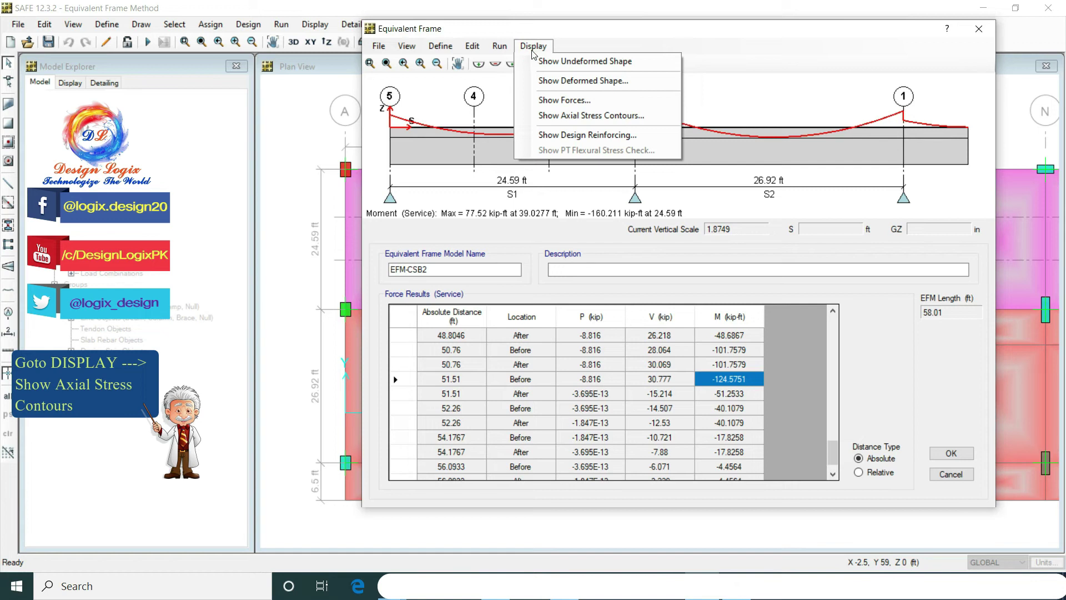
{"action": "left_click", "coordinate": [566, 116]}
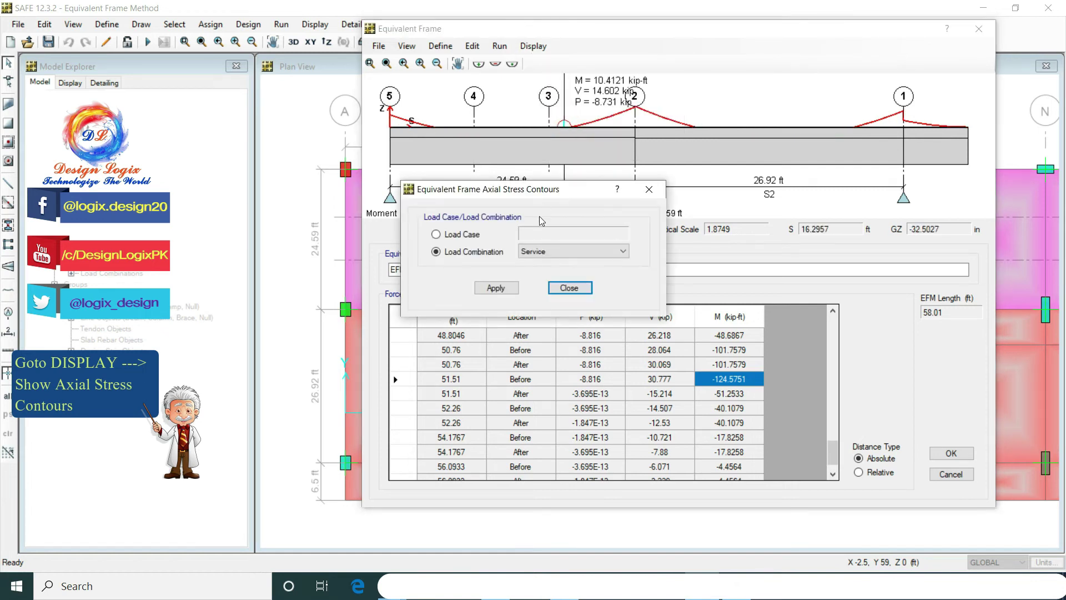
{"action": "left_click", "coordinate": [496, 288]}
{"action": "left_click", "coordinate": [580, 287]}
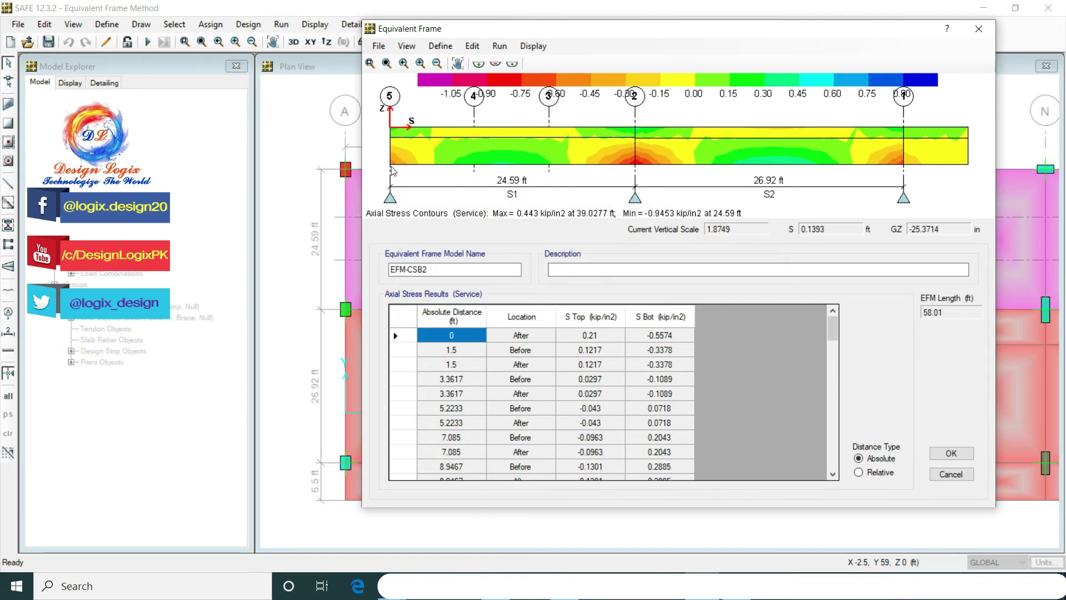
{"action": "mouse_move", "coordinate": [392, 168]}
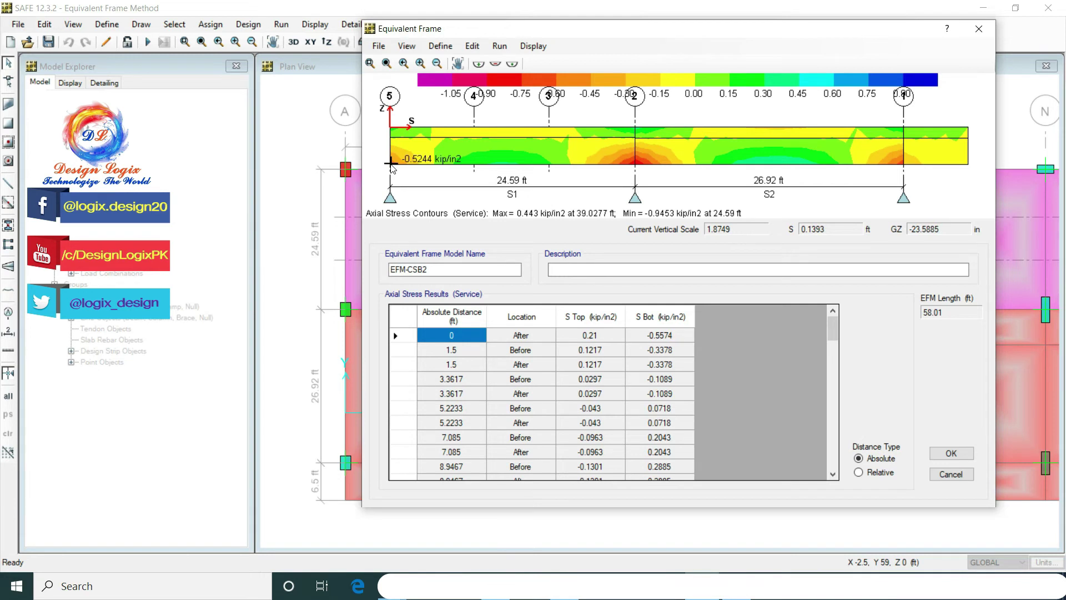
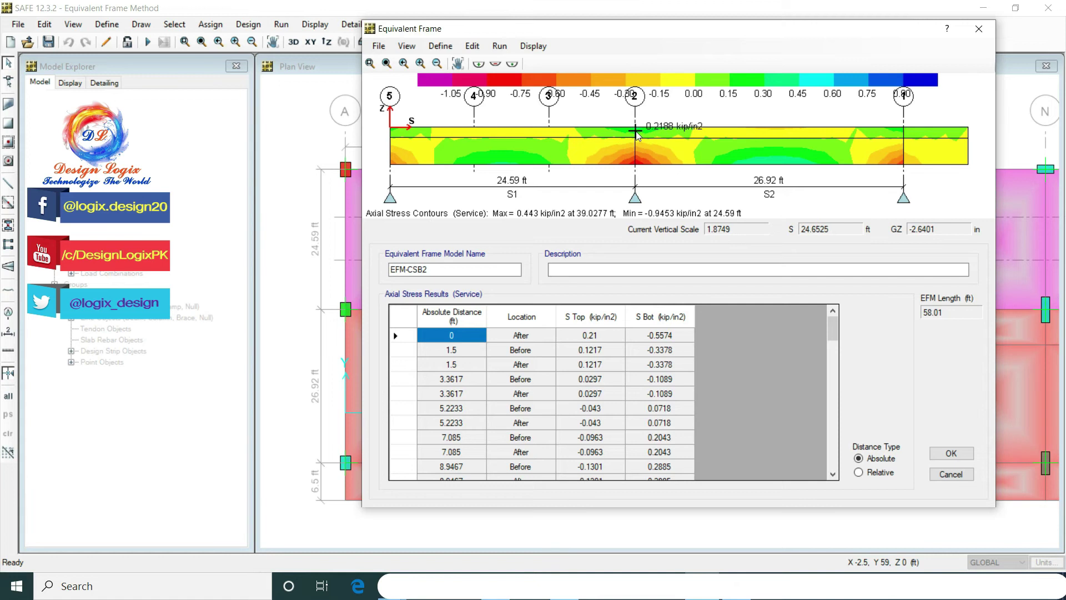
Step: Display the frame's design reinforcing for the bottom flexural rebar
{"action": "left_click", "coordinate": [534, 46]}
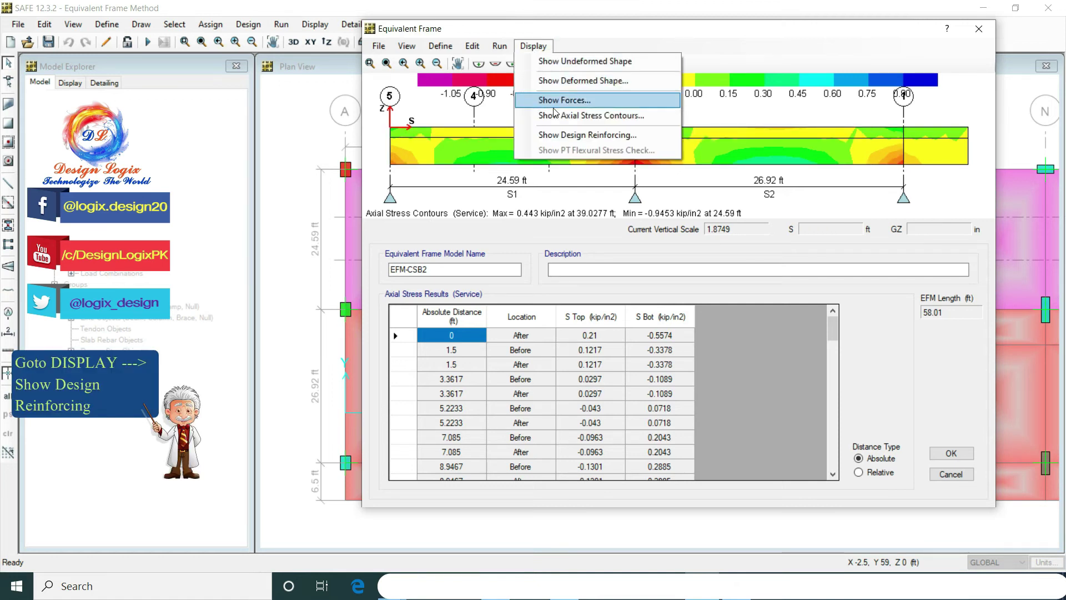
{"action": "left_click", "coordinate": [570, 136]}
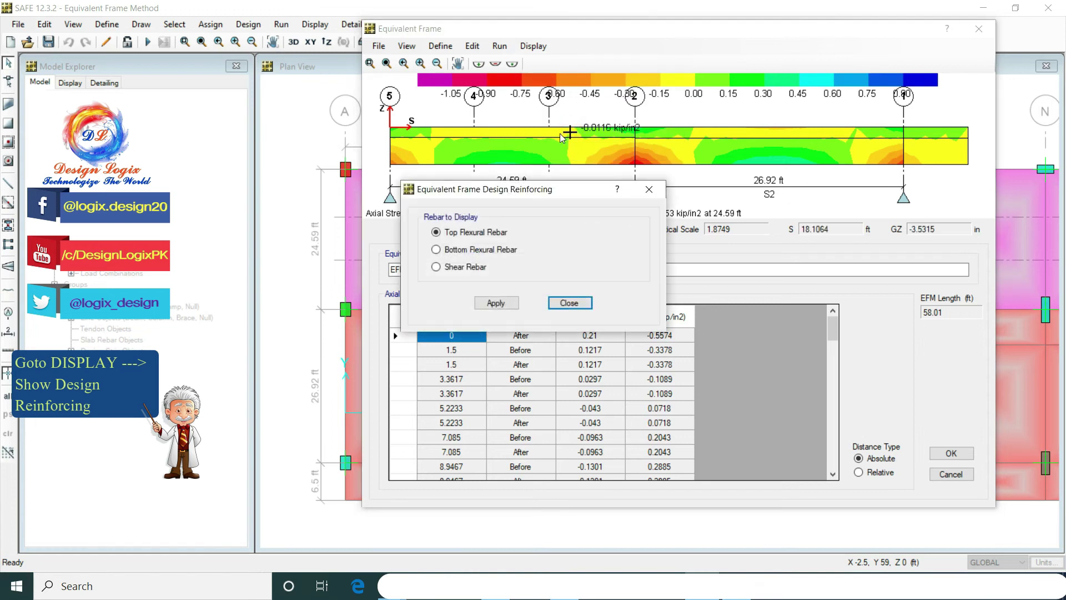
{"action": "left_click", "coordinate": [436, 250]}
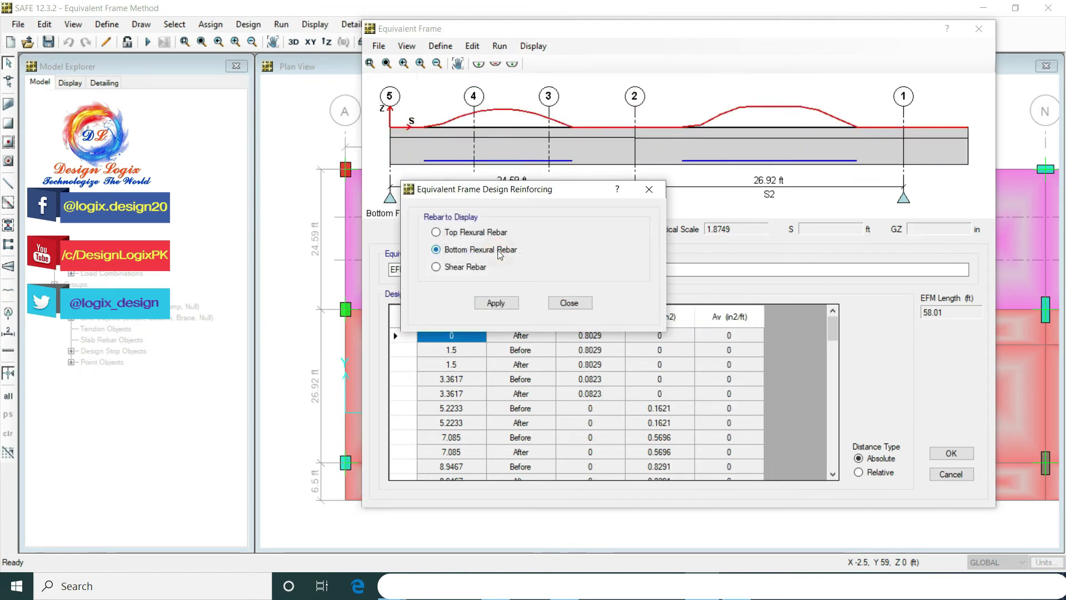
{"action": "left_click", "coordinate": [507, 303]}
{"action": "left_click", "coordinate": [568, 303]}
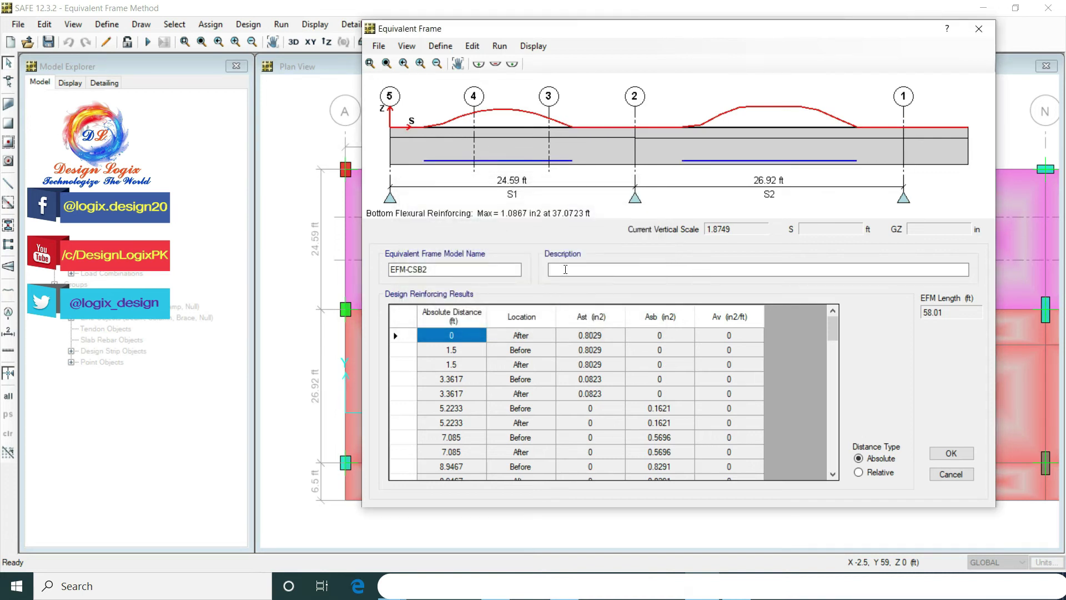
Step: Examine the bottom reinforcing areas (Asb) along spans S1 and S2, picking the values at 10.8083 ft and 39.0277 ft
{"action": "mouse_move", "coordinate": [393, 157]}
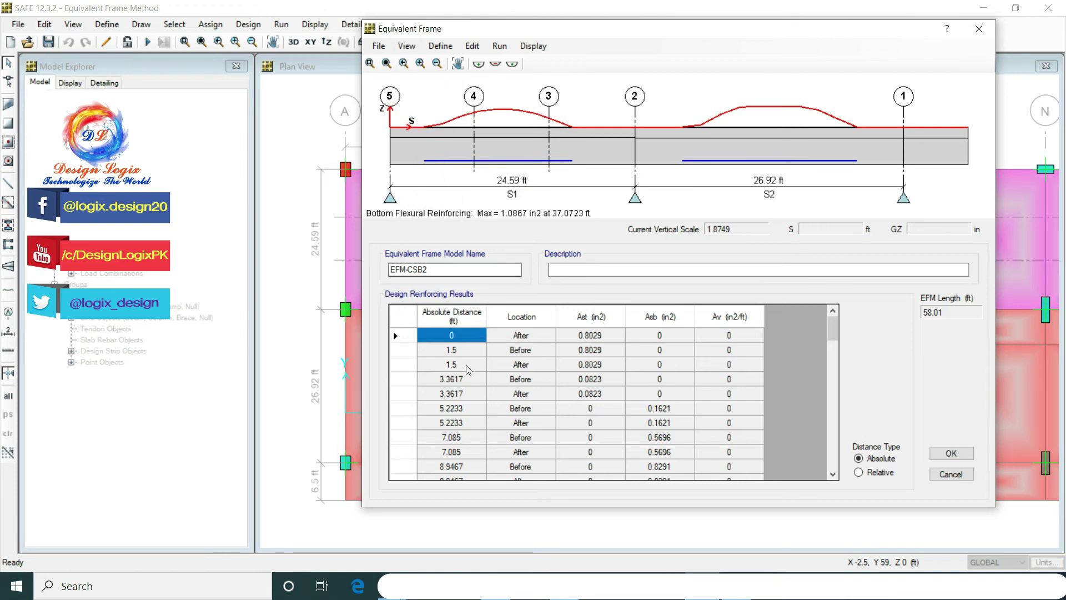
{"action": "left_click", "coordinate": [665, 319]}
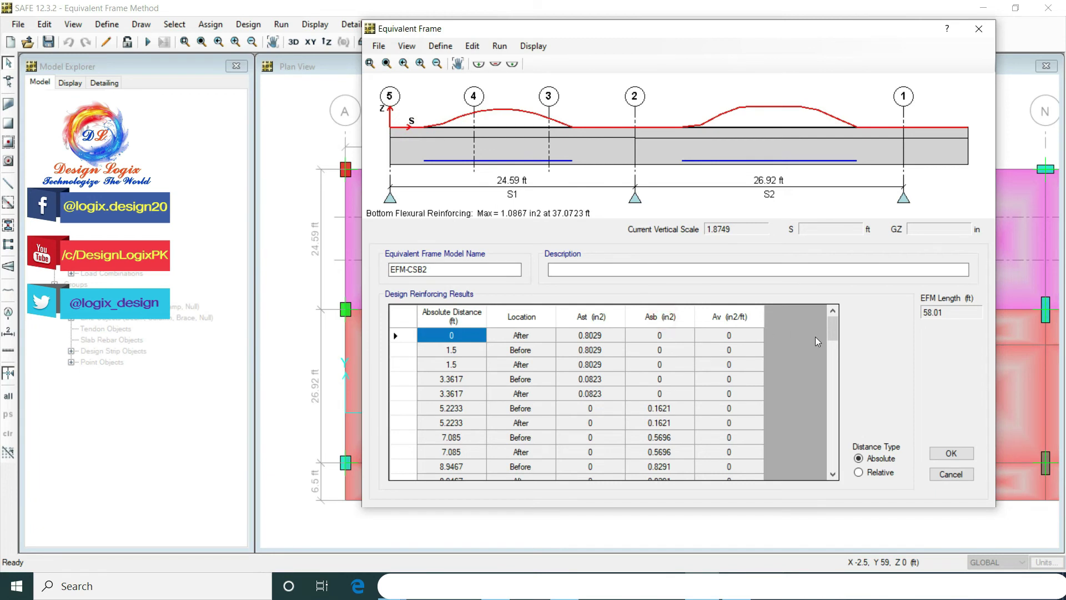
{"action": "scroll", "coordinate": [831, 328], "scroll_direction": "down", "scroll_amount": 1}
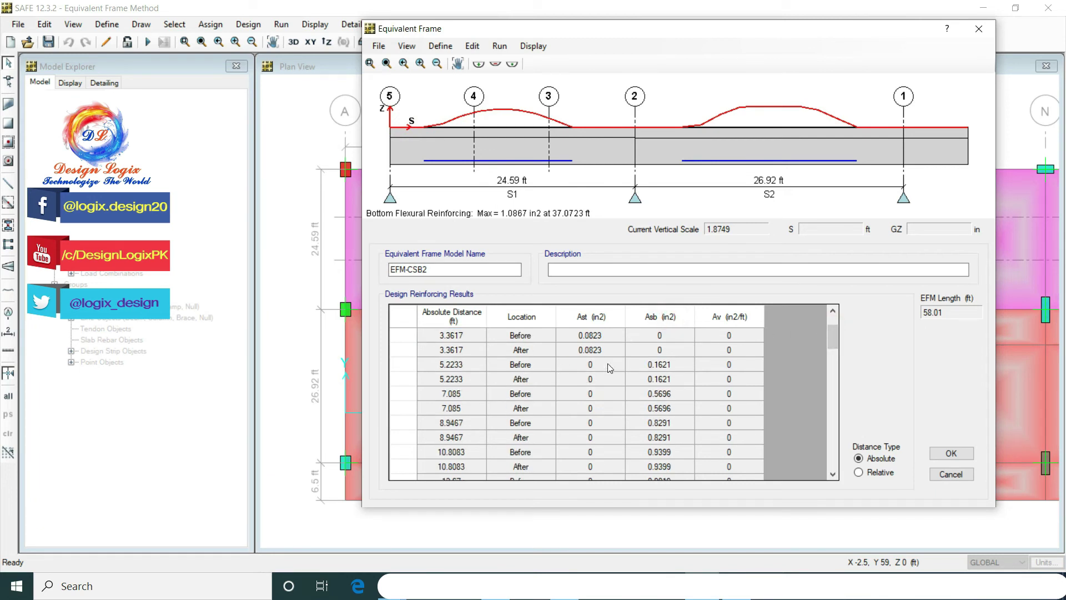
{"action": "left_click", "coordinate": [670, 365]}
{"action": "scroll", "coordinate": [668, 422], "scroll_direction": "down", "scroll_amount": 3}
{"action": "scroll", "coordinate": [669, 422], "scroll_direction": "up", "scroll_amount": 1}
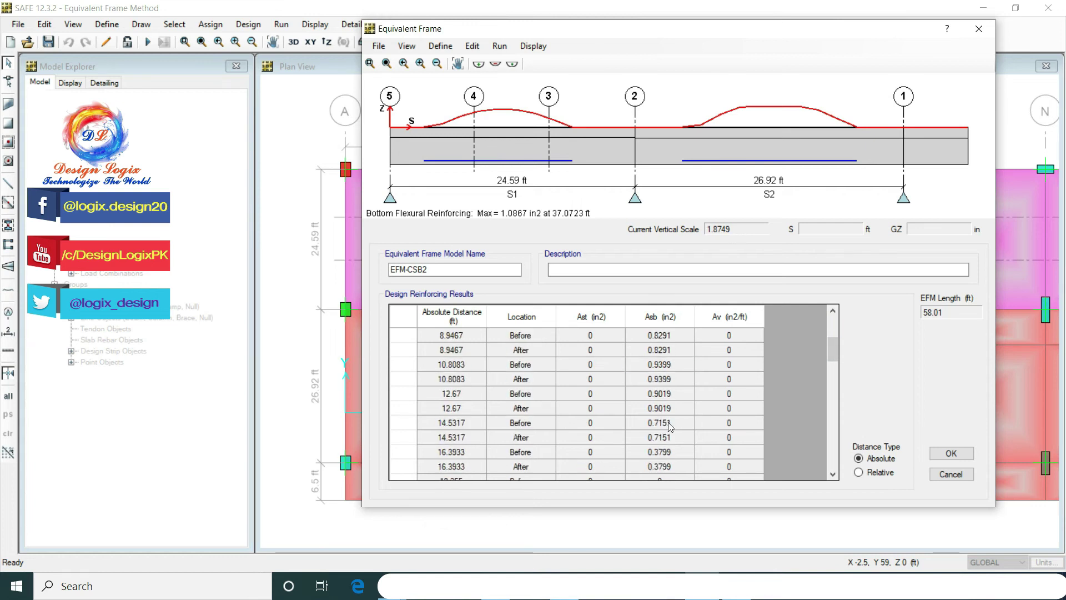
{"action": "left_click", "coordinate": [672, 381]}
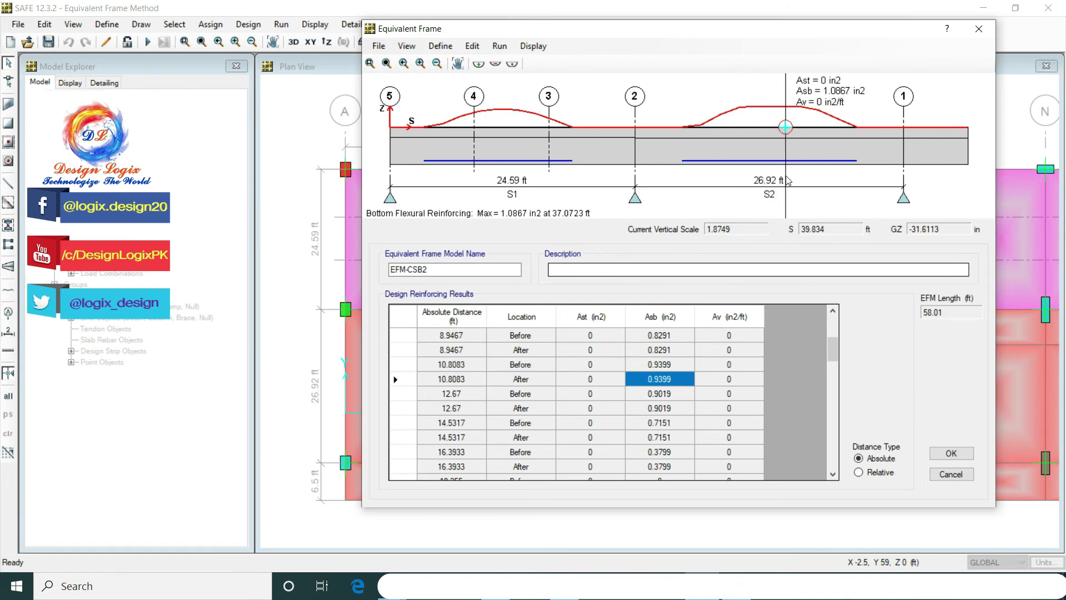
{"action": "left_click_drag", "start_coordinate": [827, 355], "coordinate": [826, 421]}
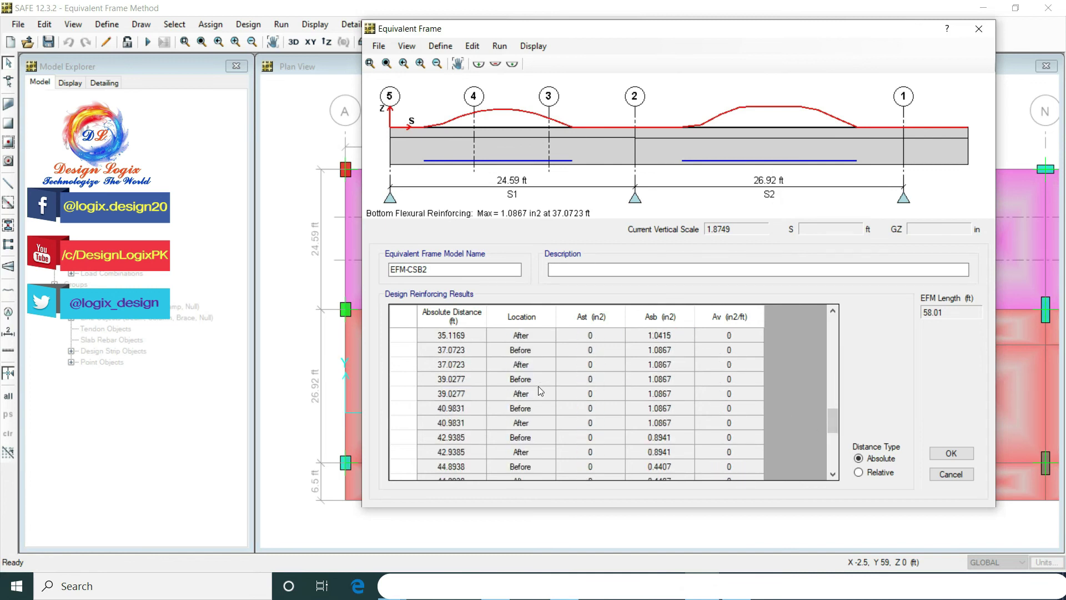
{"action": "left_click", "coordinate": [661, 380]}
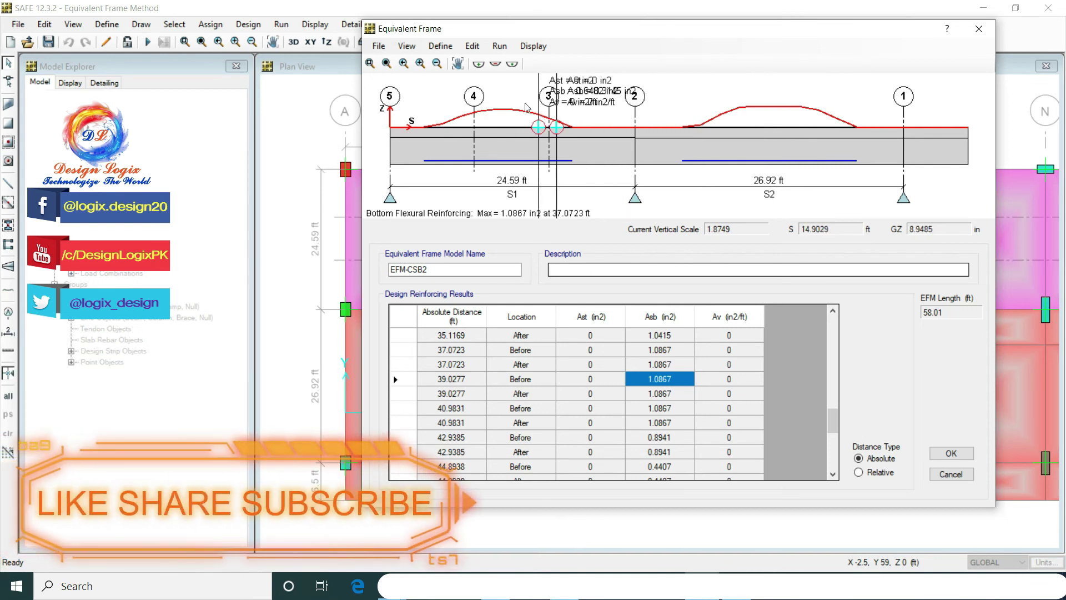
Step: Display the frame's design reinforcing for the top flexural rebar
{"action": "left_click", "coordinate": [533, 46]}
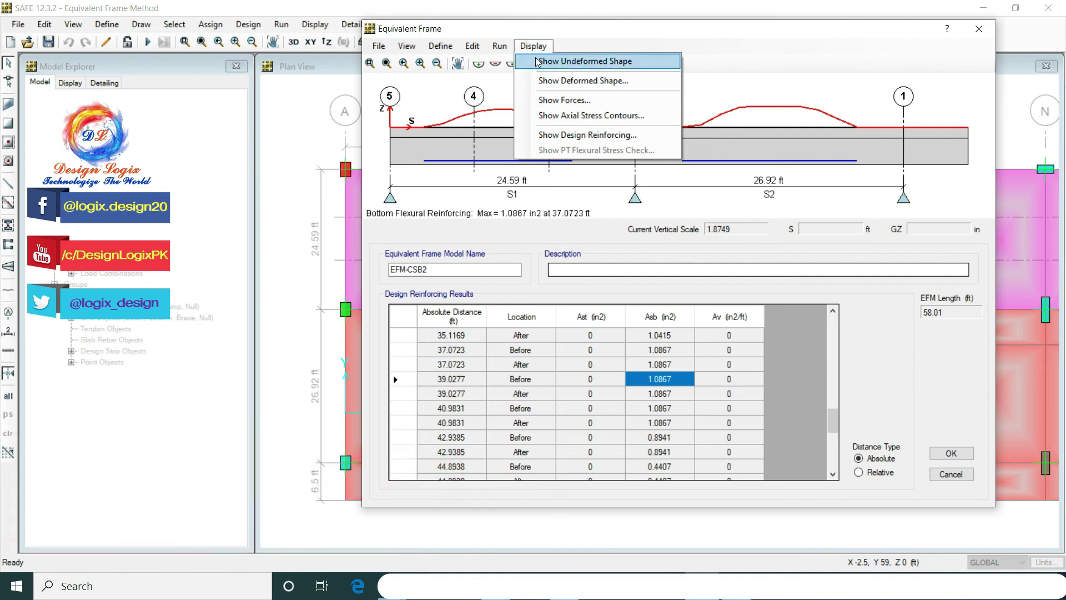
{"action": "left_click", "coordinate": [583, 143]}
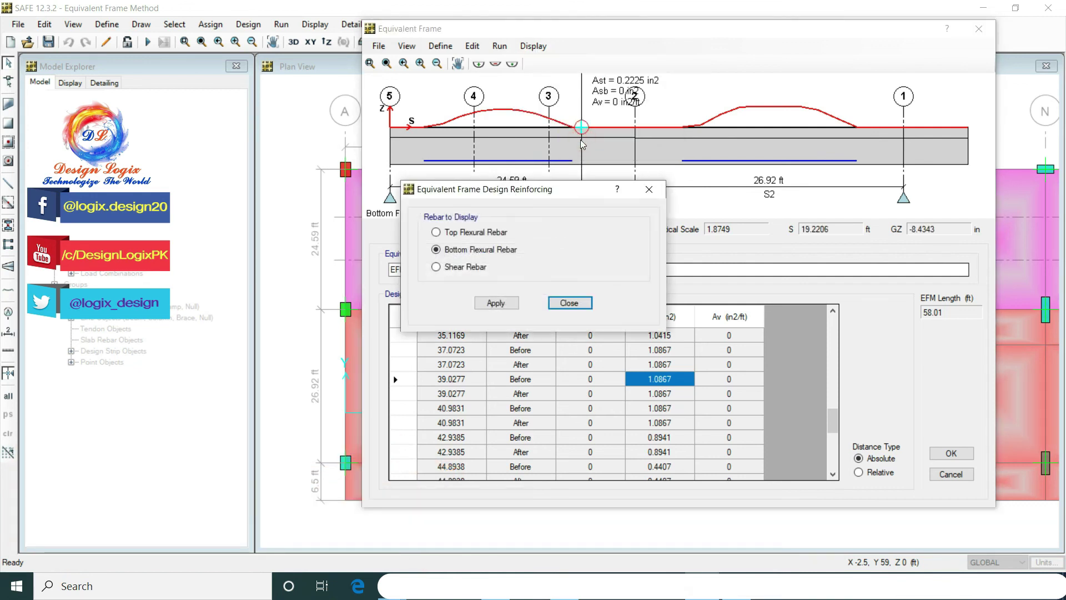
{"action": "left_click", "coordinate": [486, 237]}
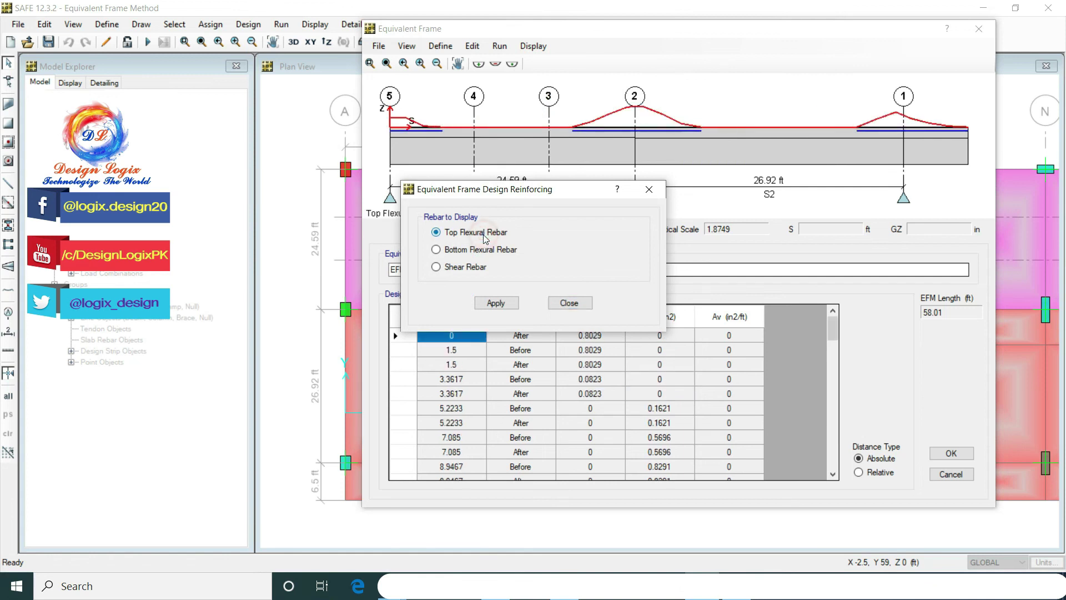
{"action": "left_click", "coordinate": [506, 302]}
{"action": "left_click", "coordinate": [569, 302]}
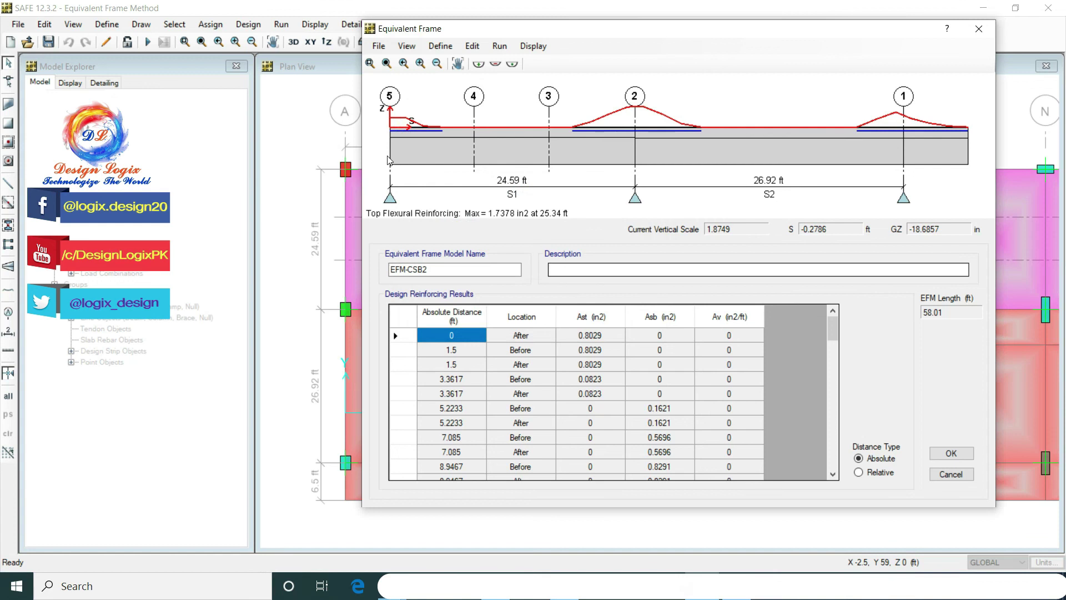
Step: Examine the top reinforcing areas (Ast) at grid lines 5 and 2, at absolute distances 0 and 24.59 ft
{"action": "mouse_move", "coordinate": [392, 160]}
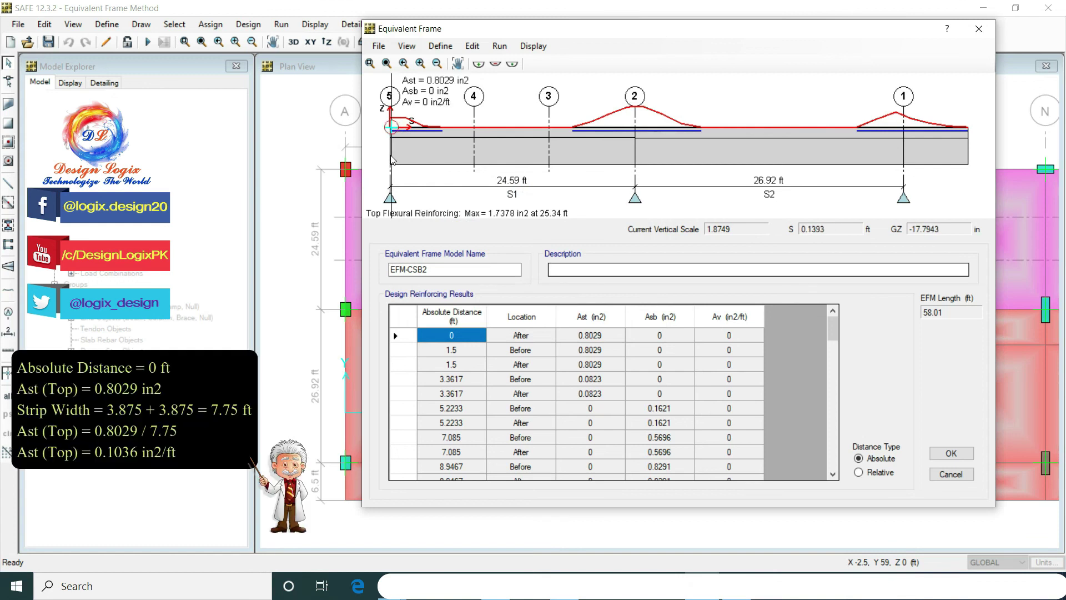
{"action": "left_click", "coordinate": [613, 336]}
{"action": "mouse_move", "coordinate": [390, 143]}
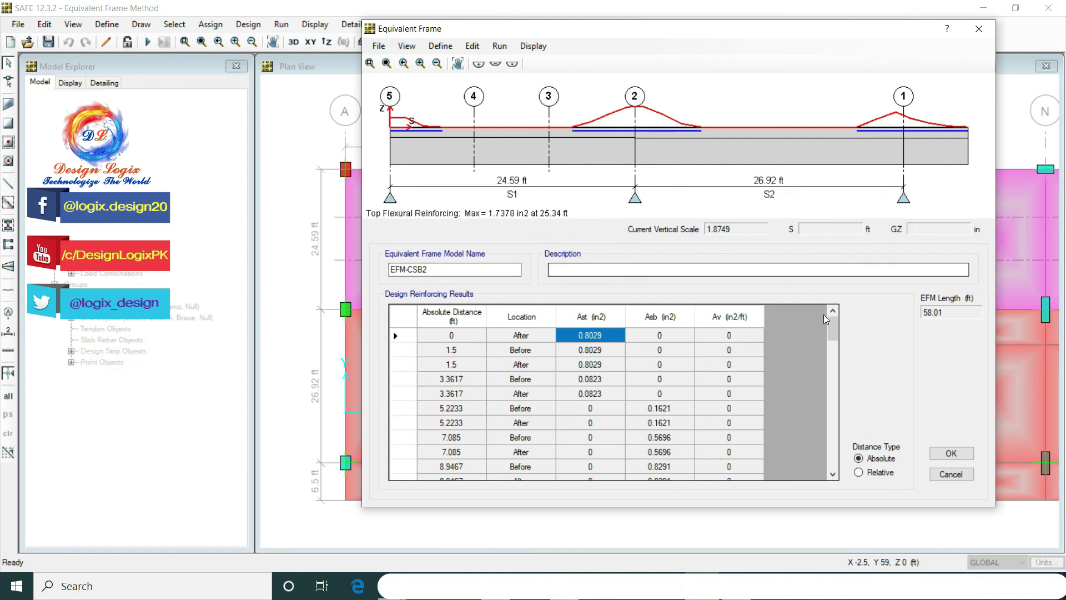
{"action": "left_click_drag", "start_coordinate": [829, 328], "coordinate": [837, 387]}
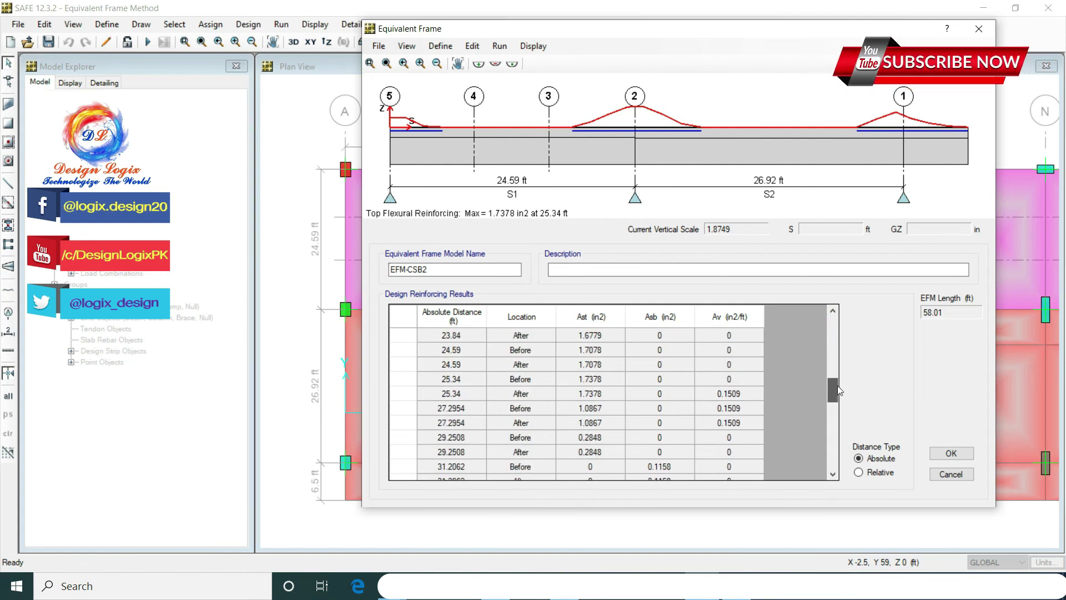
{"action": "left_click", "coordinate": [615, 368]}
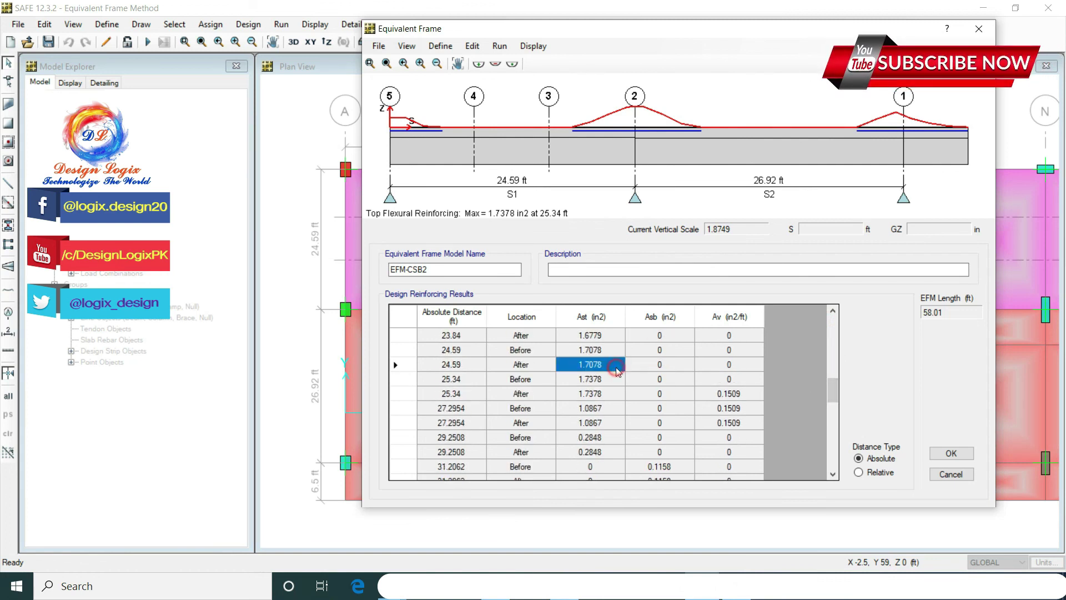
{"action": "scroll", "coordinate": [616, 367], "scroll_direction": "up", "scroll_amount": 2}
{"action": "mouse_move", "coordinate": [621, 155]}
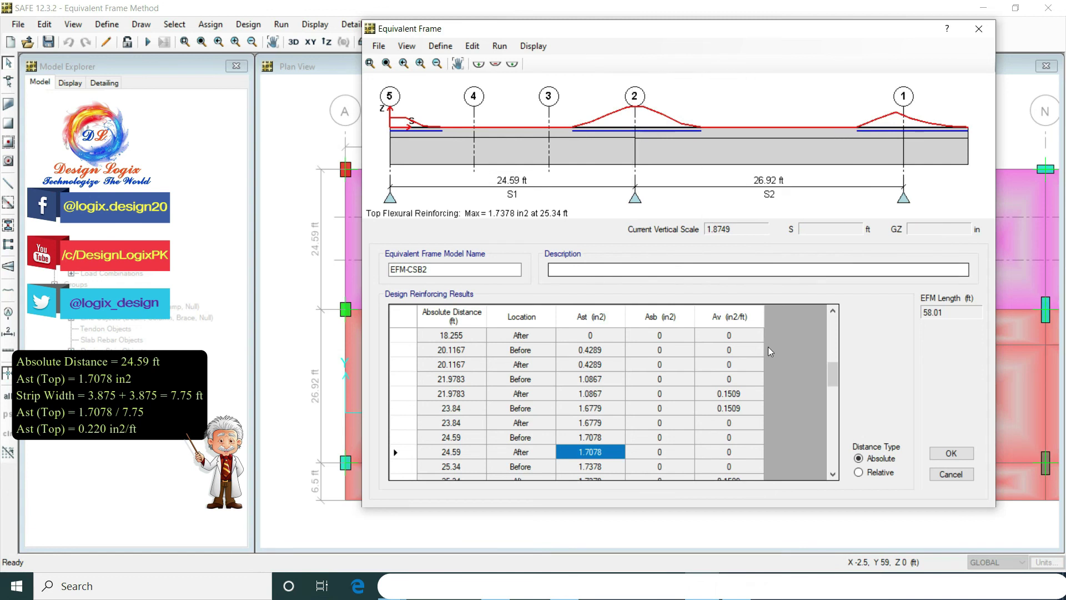
Step: Examine the top reinforcing area at 50.76 ft near grid line 1, and exit the equivalent frame dialogs without saving
{"action": "left_click_drag", "start_coordinate": [831, 371], "coordinate": [832, 439]}
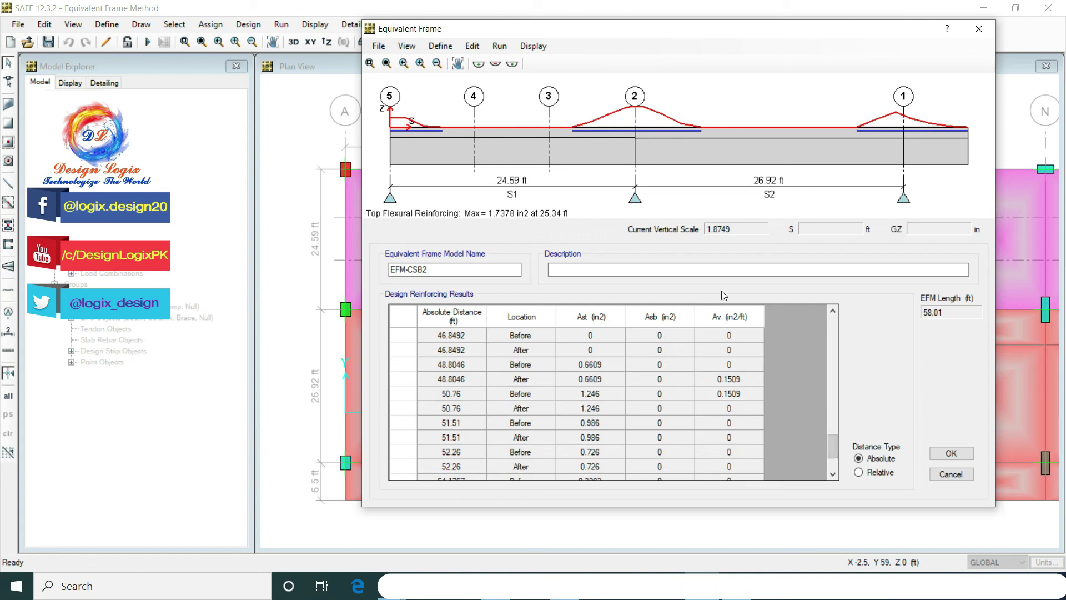
{"action": "left_click", "coordinate": [604, 395]}
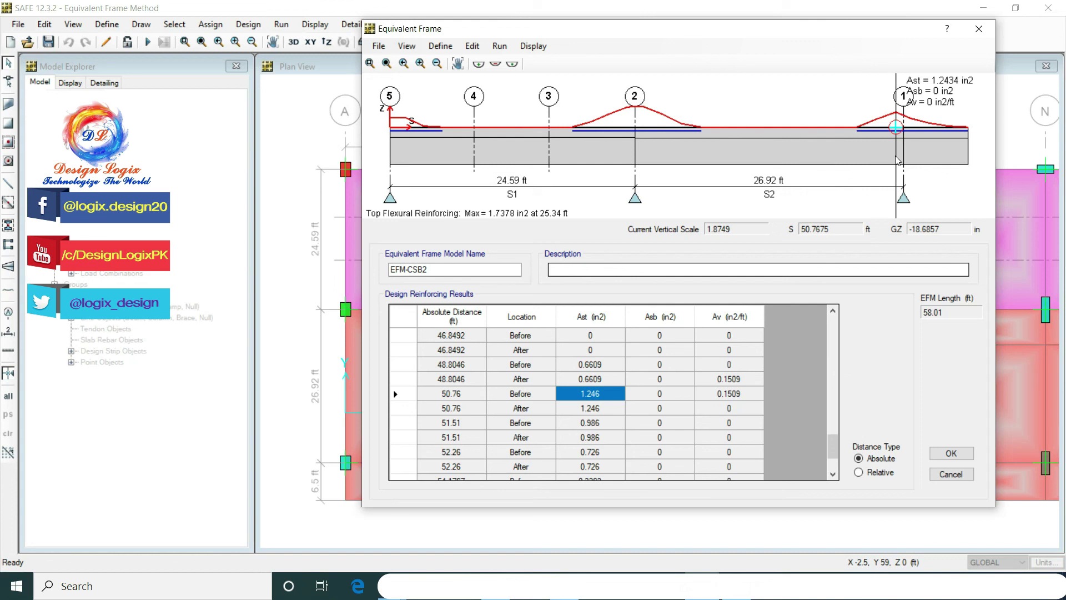
{"action": "left_click", "coordinate": [951, 474]}
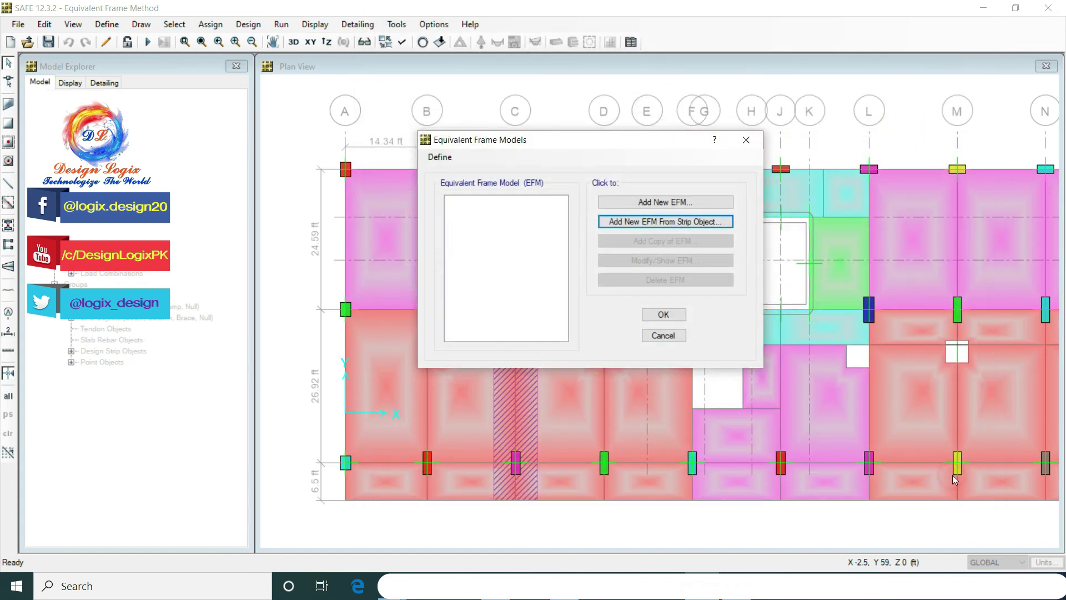
{"action": "left_click", "coordinate": [678, 336]}
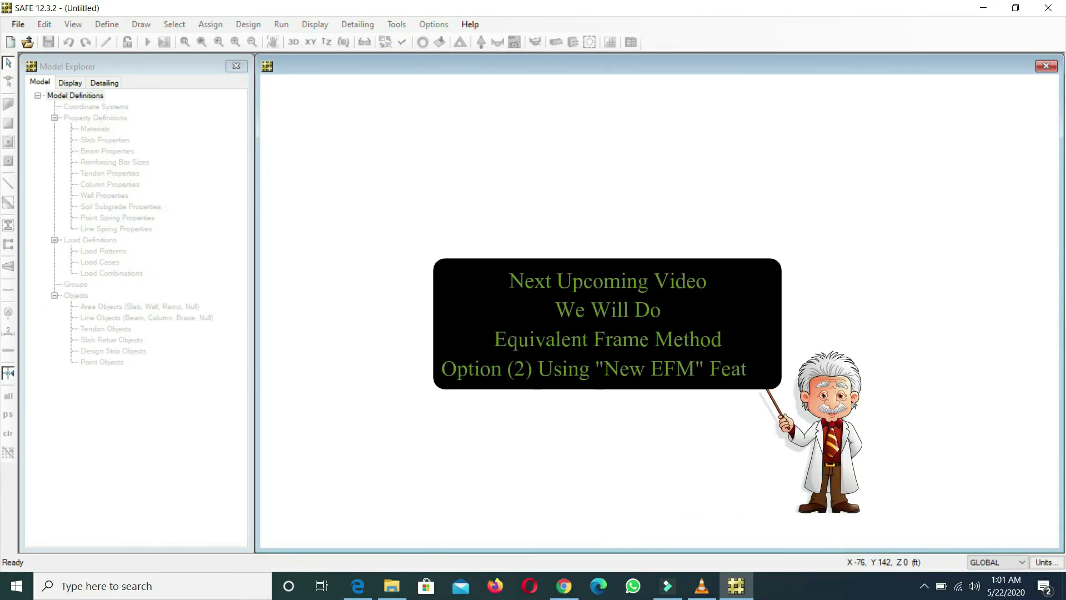